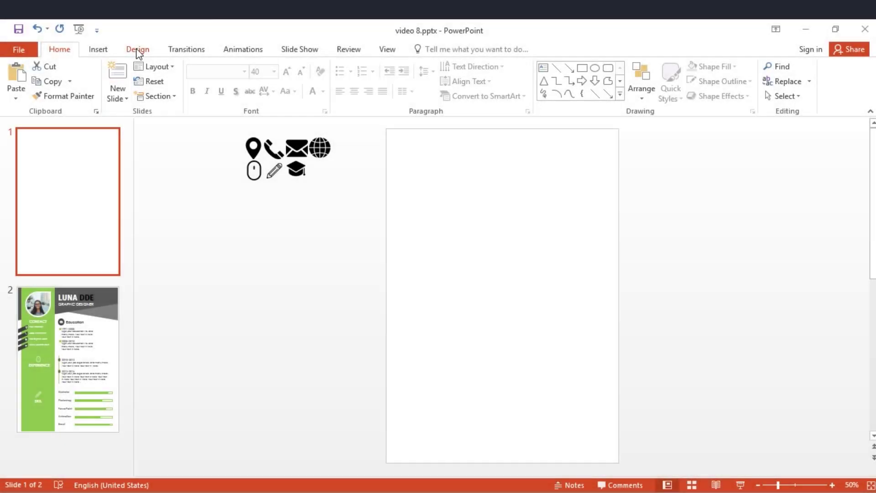
- Set a custom slide size of A4 Paper (210x297 mm) in portrait orientation
left_click(139, 50)
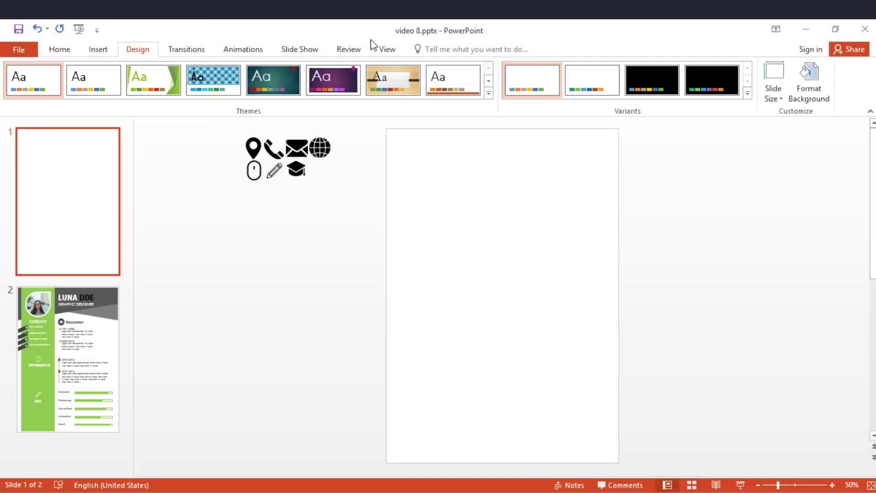
left_click(776, 95)
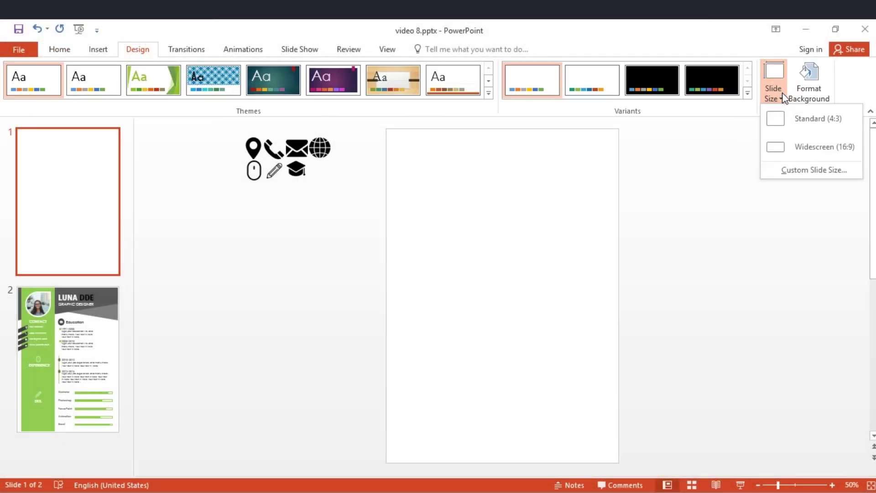
left_click(795, 178)
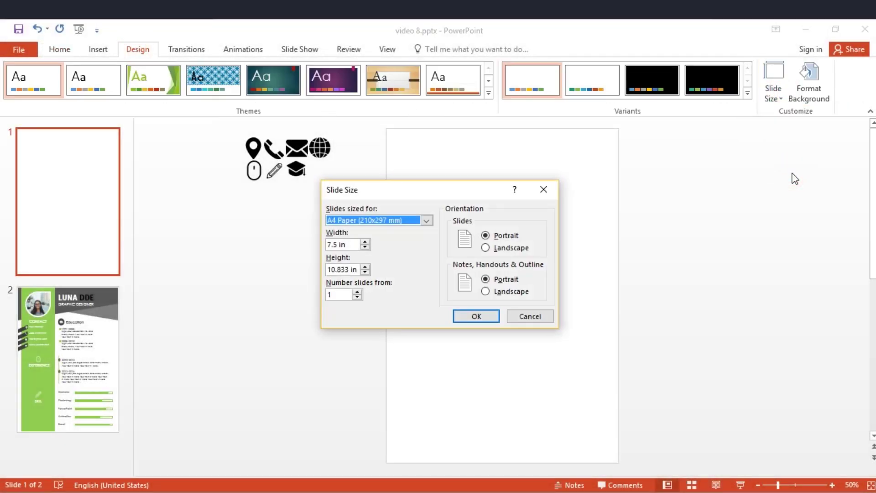
left_click(426, 221)
left_click(375, 282)
left_click(485, 235)
left_click(477, 315)
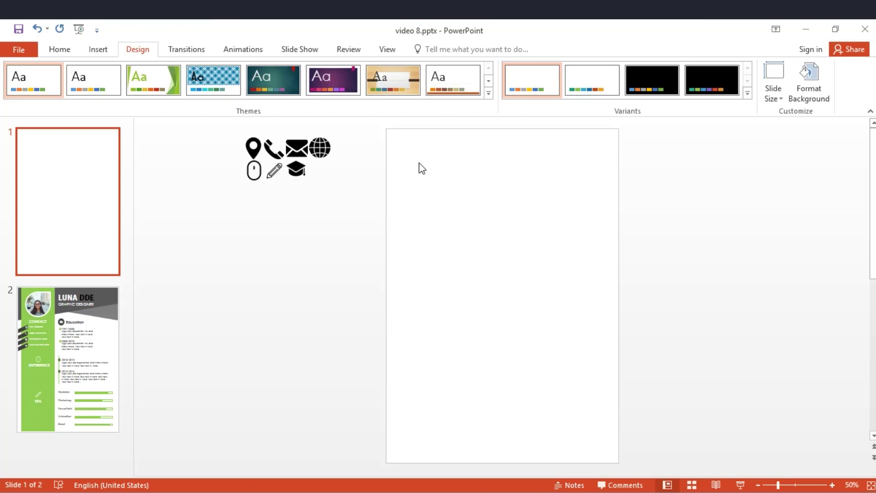
- Draw a tall rectangle spanning the full page height along the left edge
left_click(59, 49)
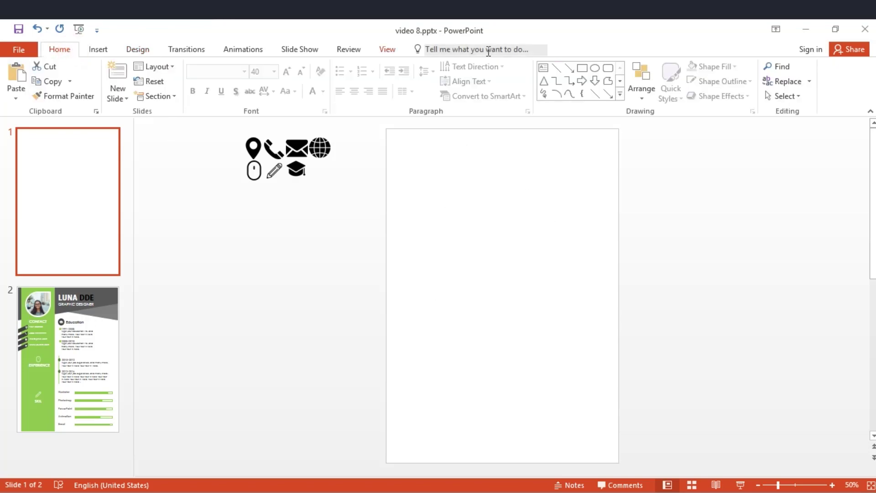
left_click(583, 69)
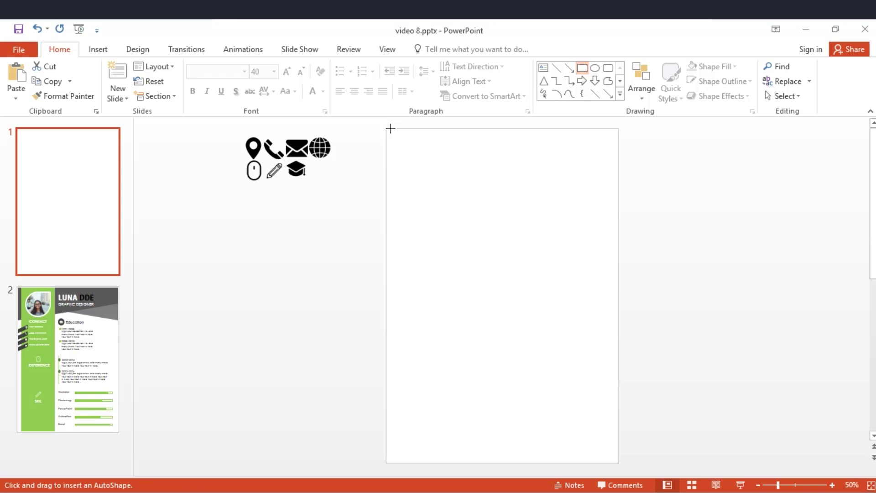
left_click_drag(391, 129, 456, 280)
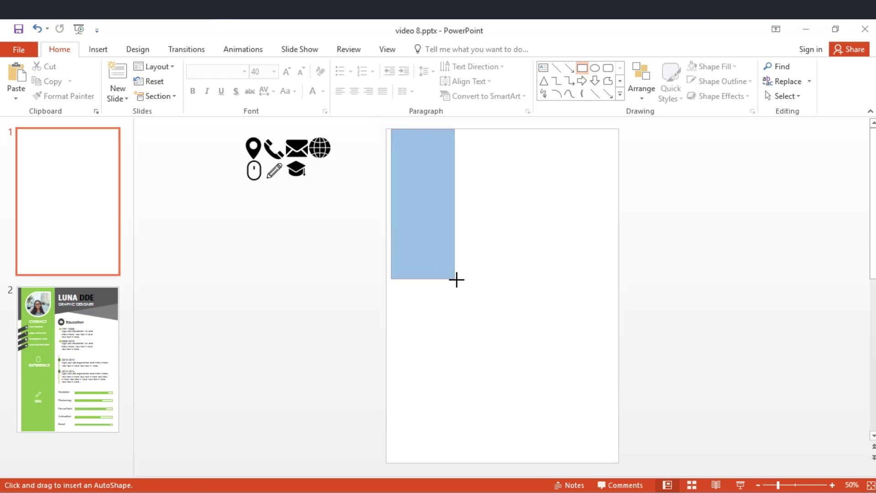
mouse_move(456, 280)
left_mouse_down()
mouse_move(464, 279)
mouse_move(428, 466)
left_mouse_up()
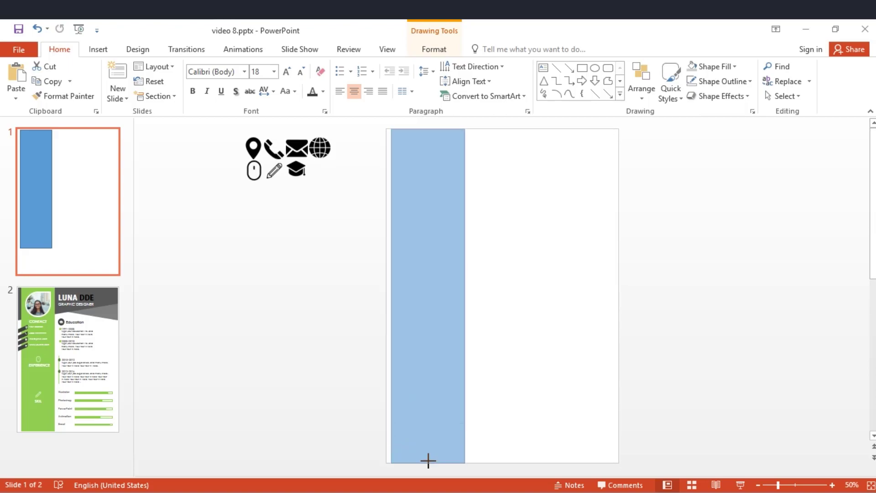
left_click_drag(428, 395, 434, 395)
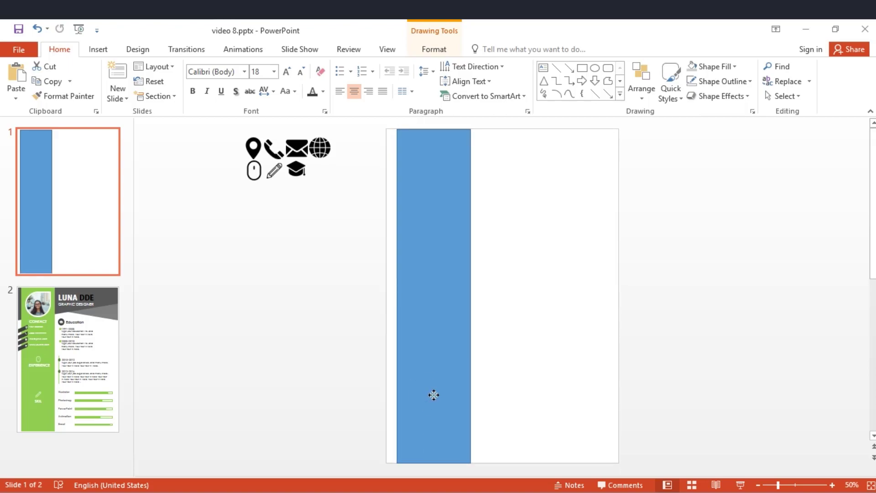
left_click_drag(470, 297, 473, 298)
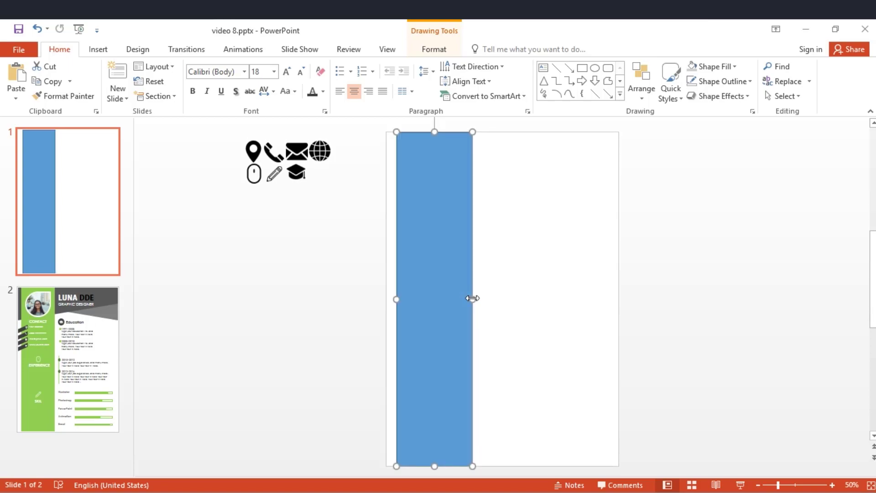
- Remove the sidebar rectangle's outline and fill it green
left_click(650, 227)
right_click(423, 202)
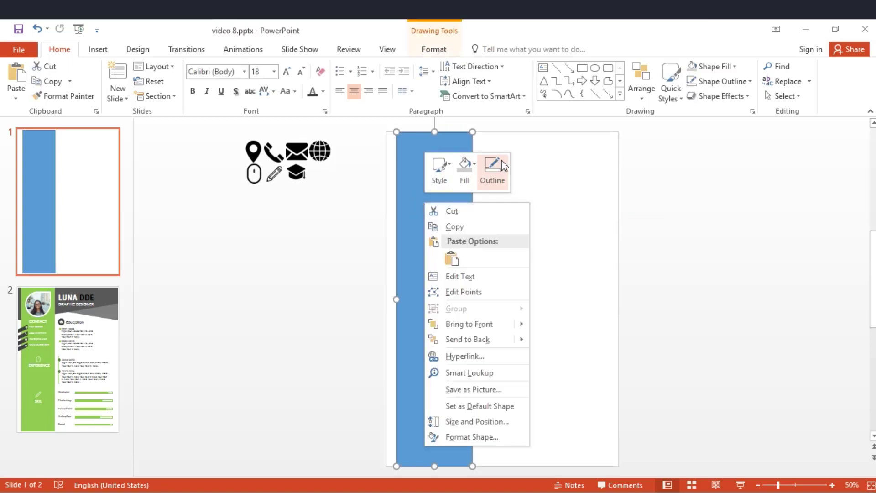
left_click(502, 162)
left_click(502, 296)
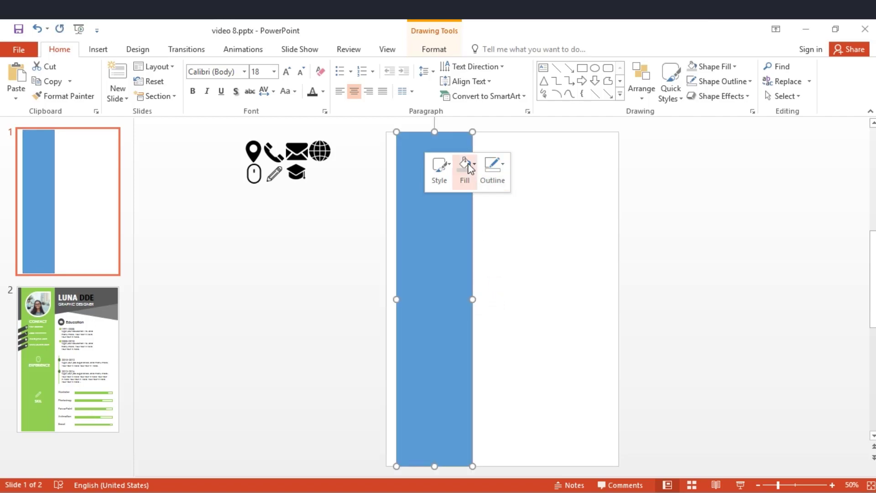
left_click(465, 169)
left_click(502, 282)
left_click(577, 216)
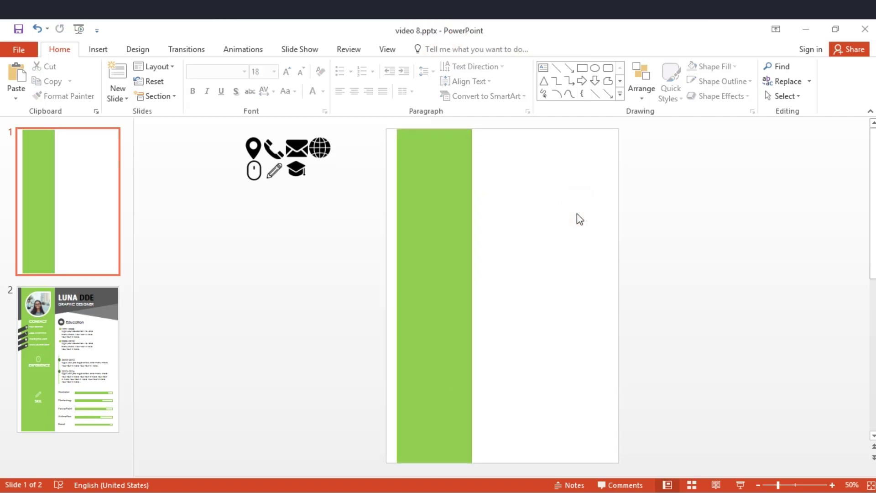
left_click(583, 68)
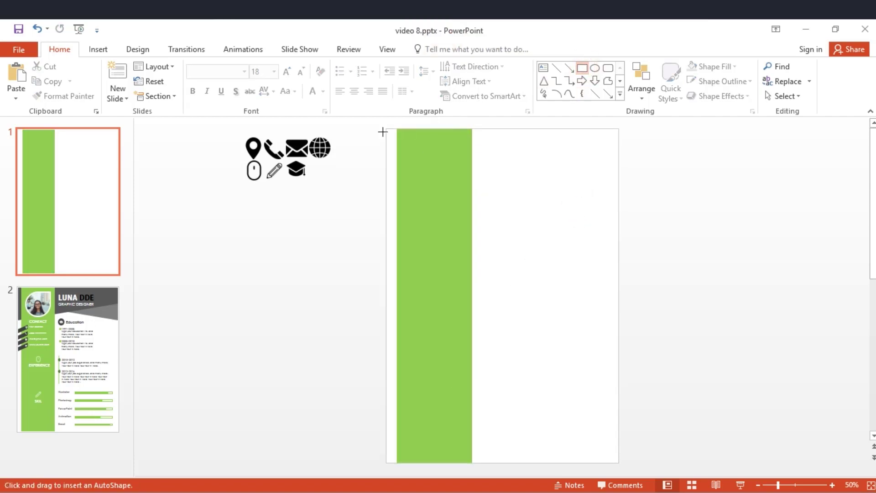
- Draw a rectangle across the top of the page with no outline and dark grey fill
mouse_move(387, 129)
left_mouse_down()
mouse_move(610, 192)
mouse_move(619, 169)
left_mouse_up()
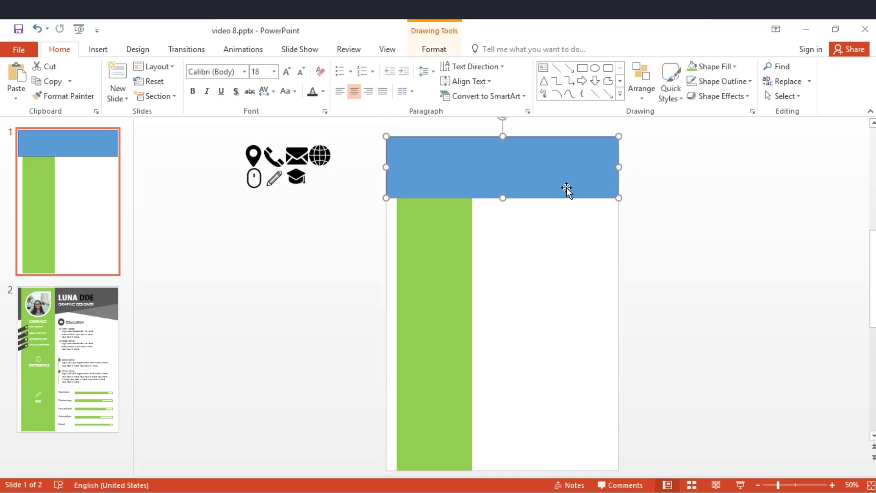
left_click_drag(503, 197, 503, 219)
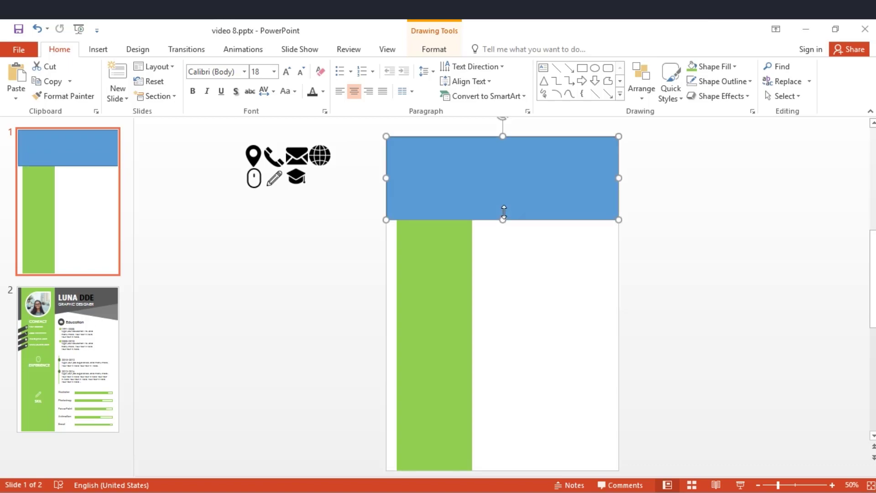
right_click(527, 171)
left_click(595, 137)
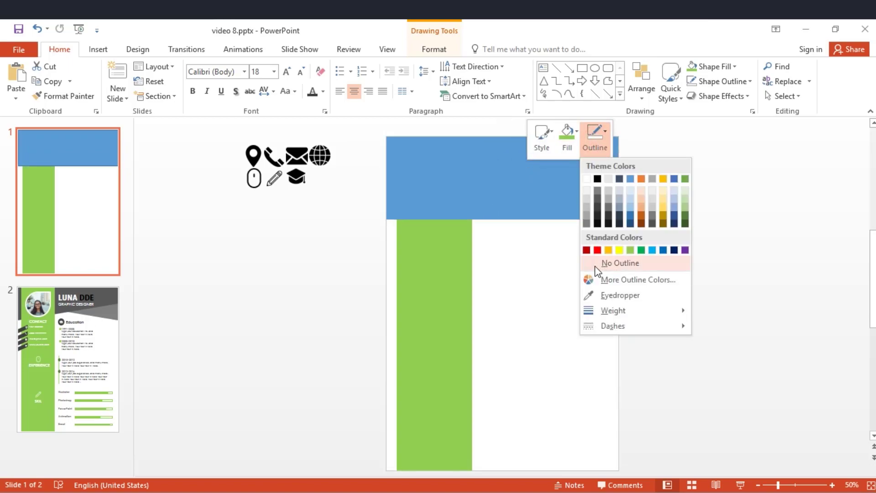
left_click(597, 265)
left_click(567, 138)
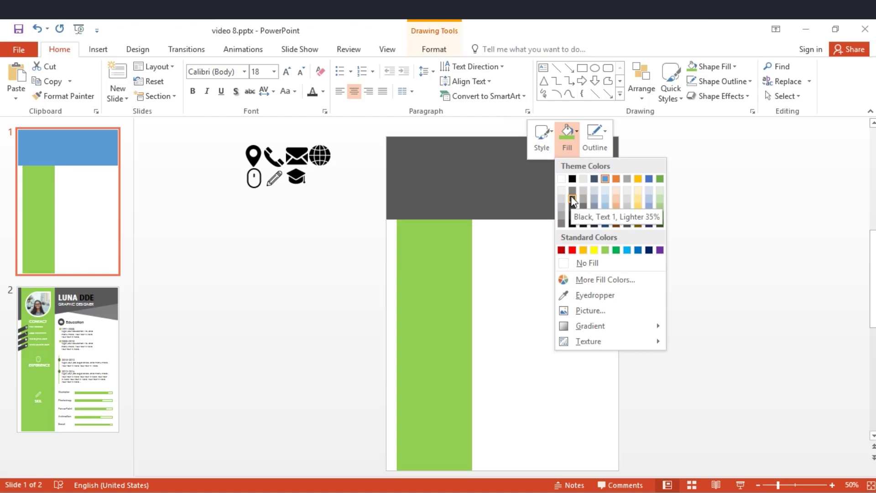
left_click(574, 199)
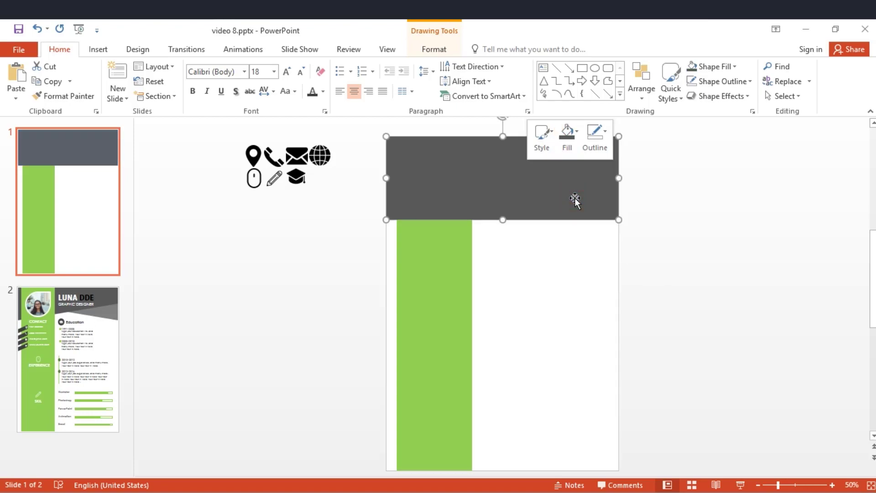
left_click(662, 196)
- Use Edit Points to raise the header's bottom-right corner, slanting its lower edge
left_click(563, 182)
right_click(562, 181)
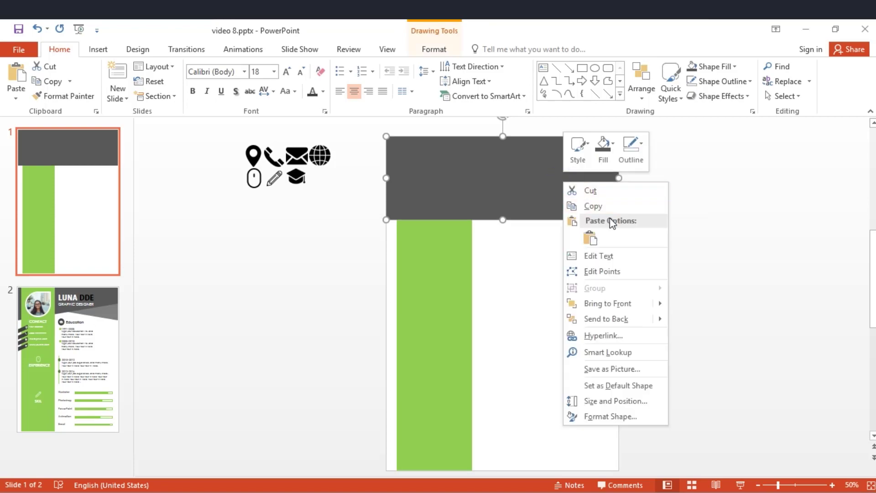
left_click(610, 269)
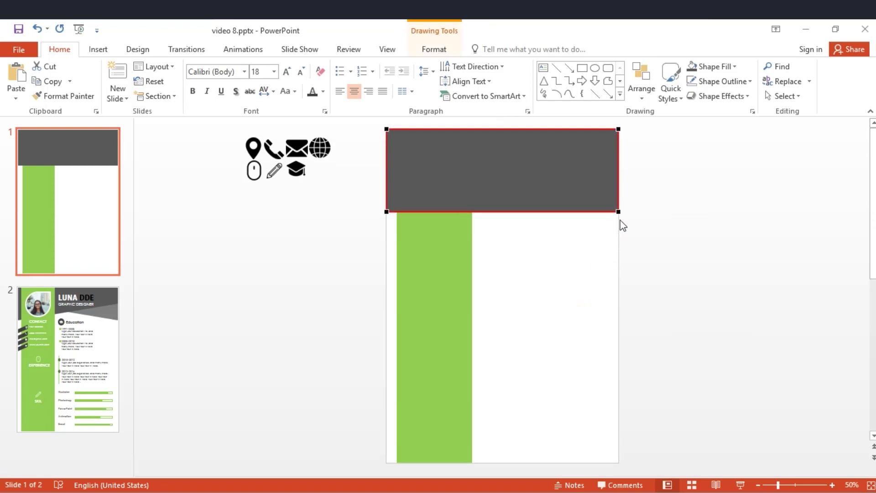
left_click_drag(619, 212, 619, 169)
- Send the dark slanted header behind the green sidebar
left_click(683, 177)
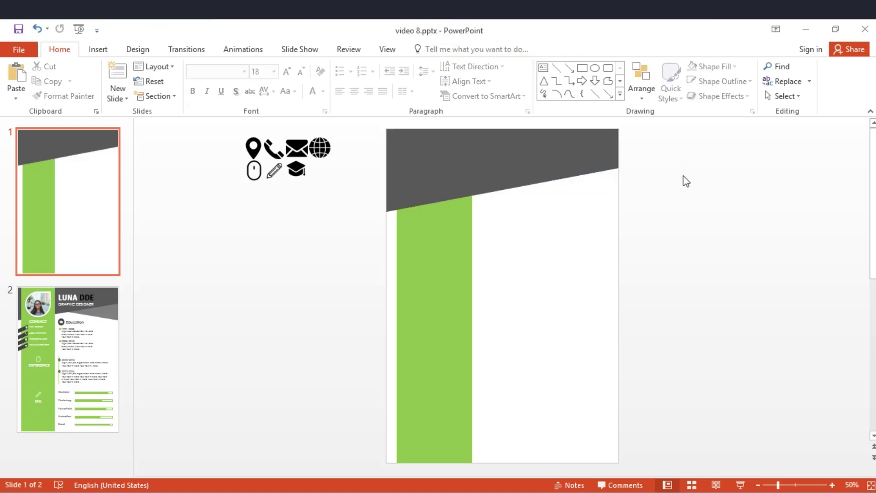
left_click(555, 178)
right_click(556, 176)
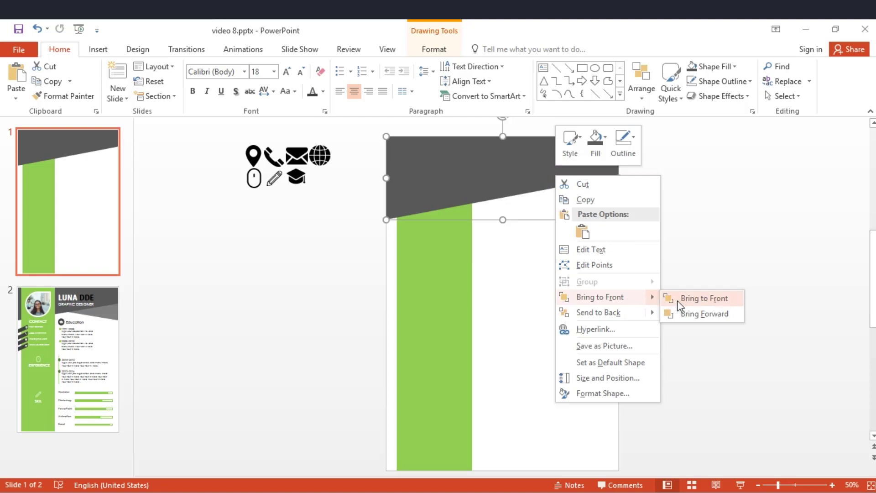
left_click(684, 313)
right_click(579, 177)
mouse_move(623, 314)
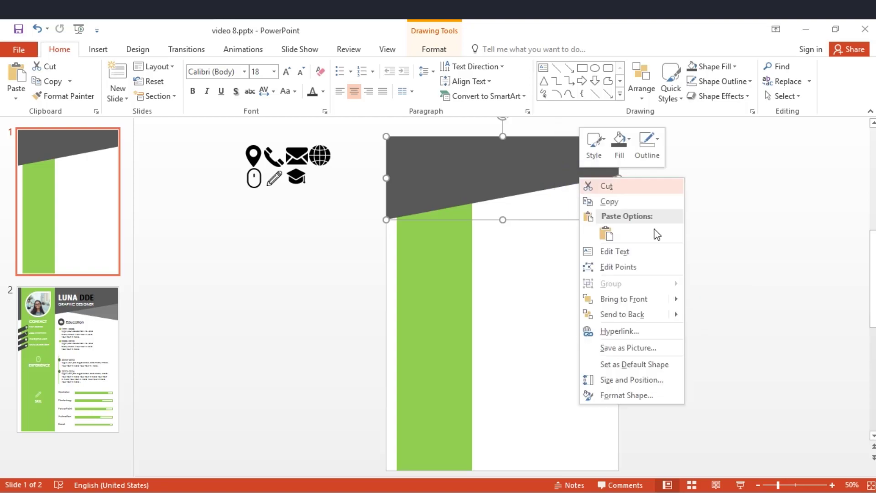
left_click(717, 316)
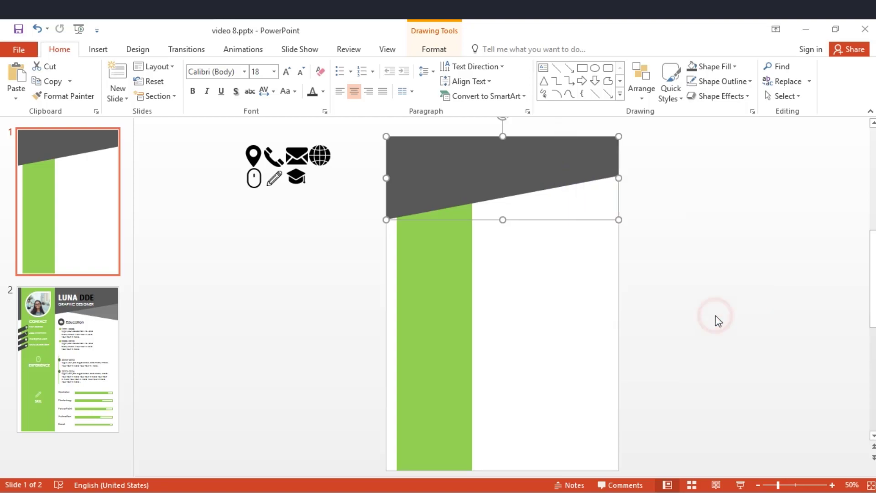
- Duplicate the dark header, flip the copy horizontally, move it to the top, and fill it lighter grey
left_click(568, 154)
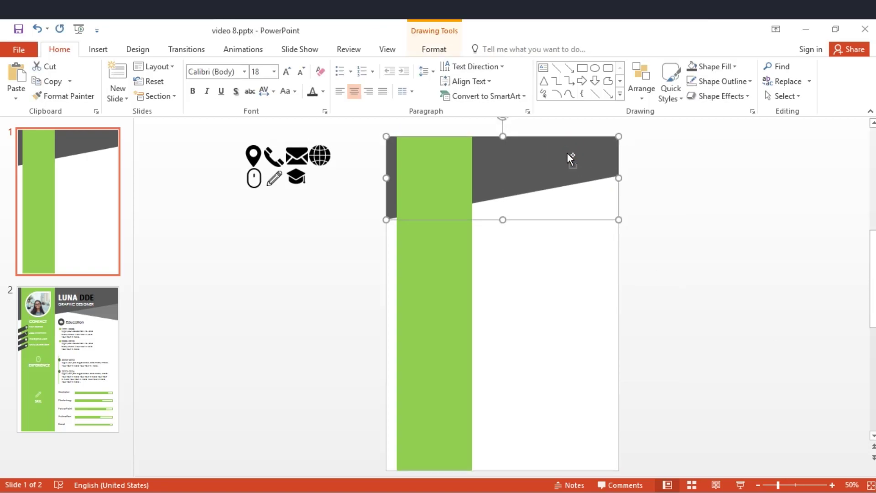
key("ctrl+d")
left_click_drag(559, 171, 552, 248)
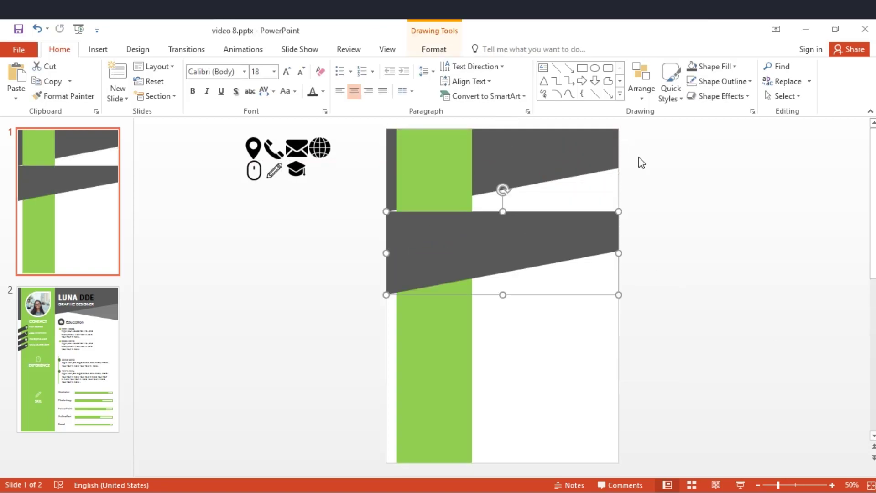
left_click(645, 87)
mouse_move(659, 279)
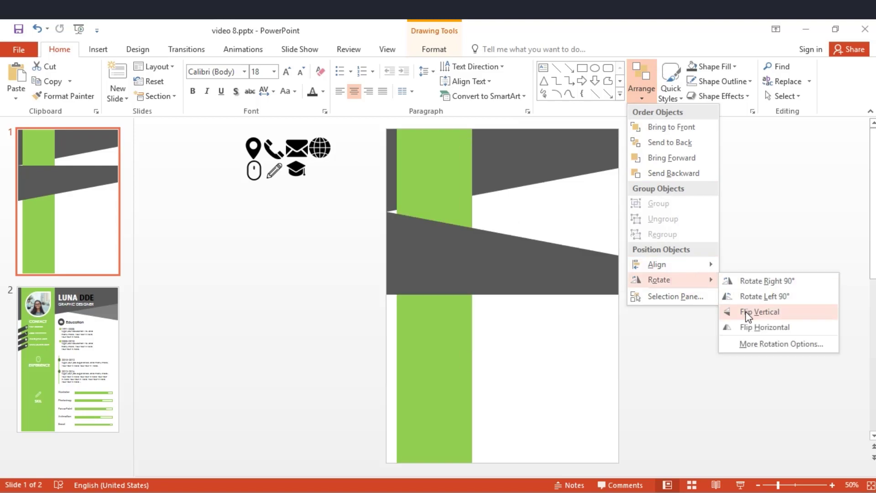
left_click(747, 327)
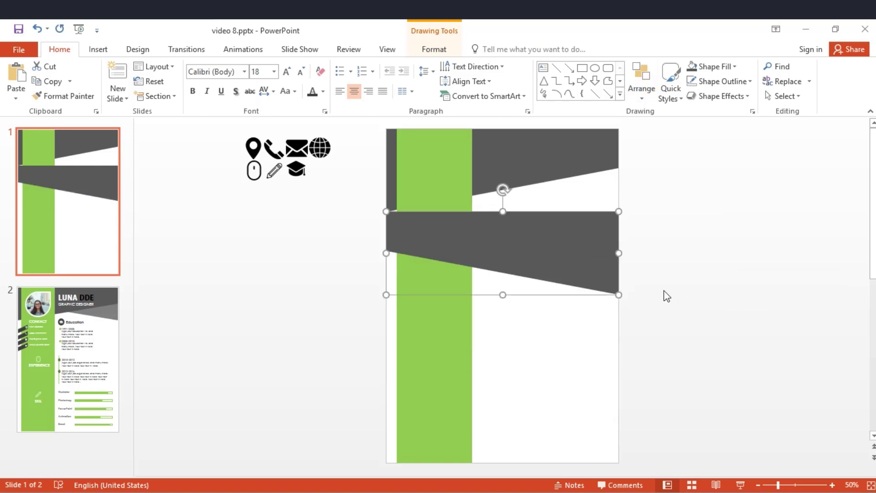
left_click_drag(568, 249, 566, 173)
right_click(565, 165)
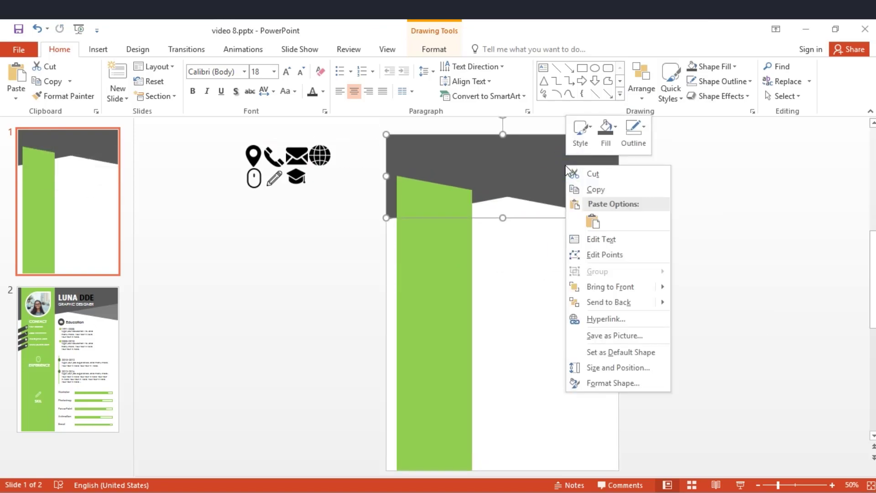
left_click(615, 130)
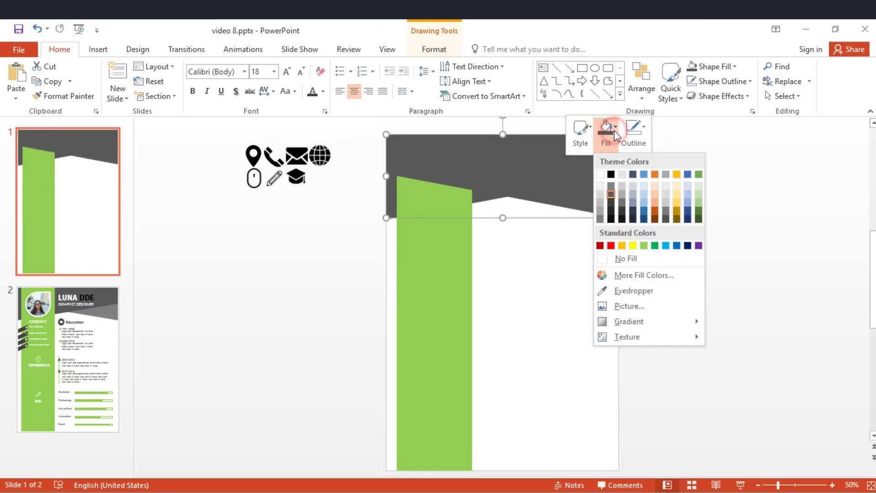
left_click(609, 185)
- Send the lighter grey band behind the green bar and nudge it slightly down-left
right_click(563, 172)
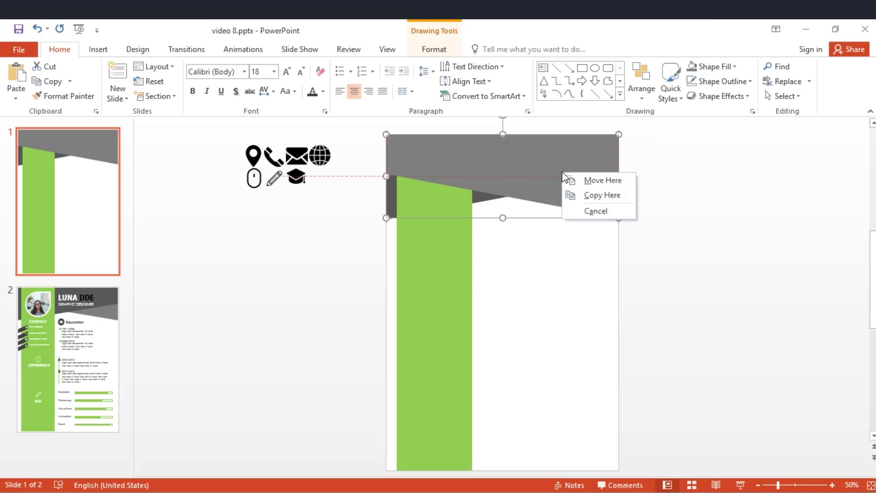
key("Escape")
left_click(566, 161)
right_click(566, 161)
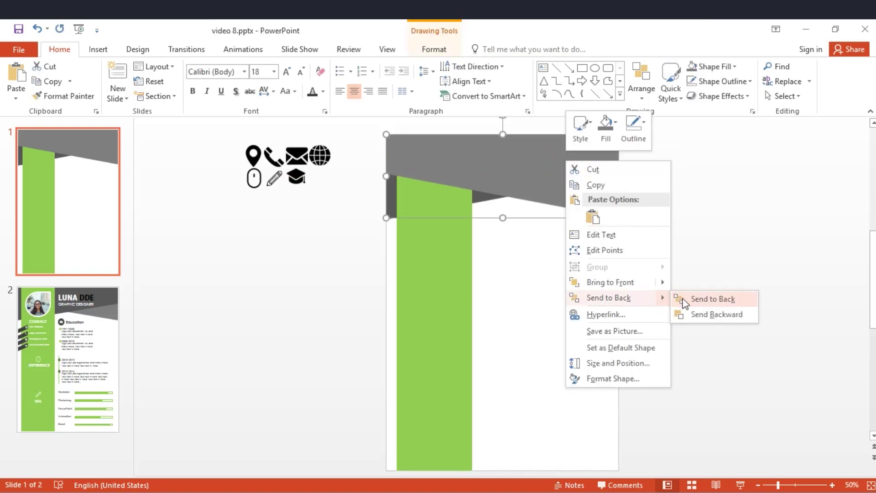
left_click(685, 299)
left_click(684, 303)
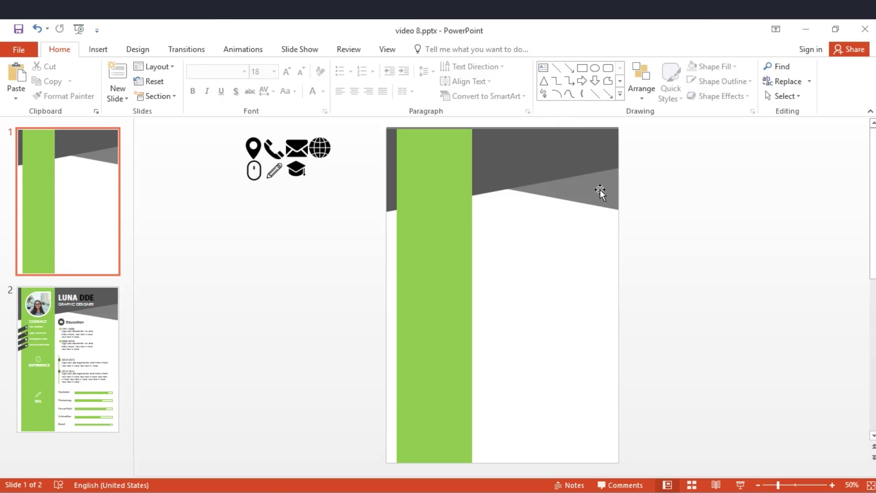
left_click_drag(601, 190, 597, 194)
left_click(694, 188)
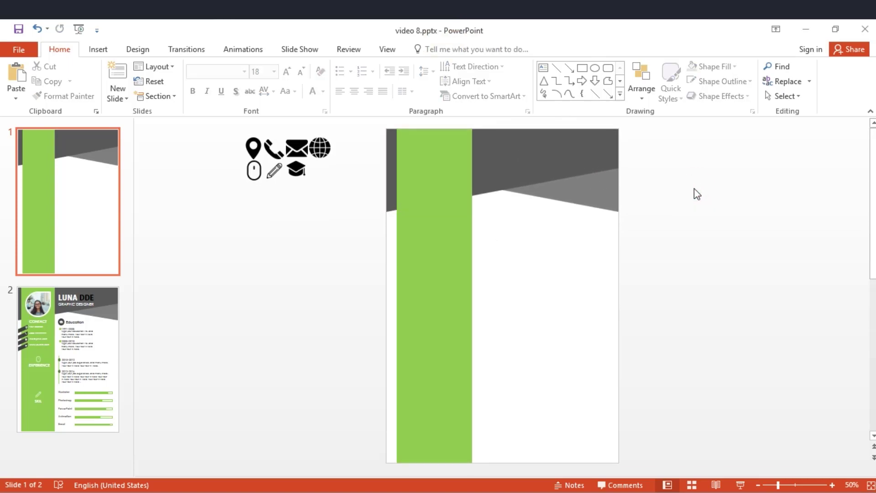
- Insert the picture person-2.jpg onto the slide
left_click(97, 49)
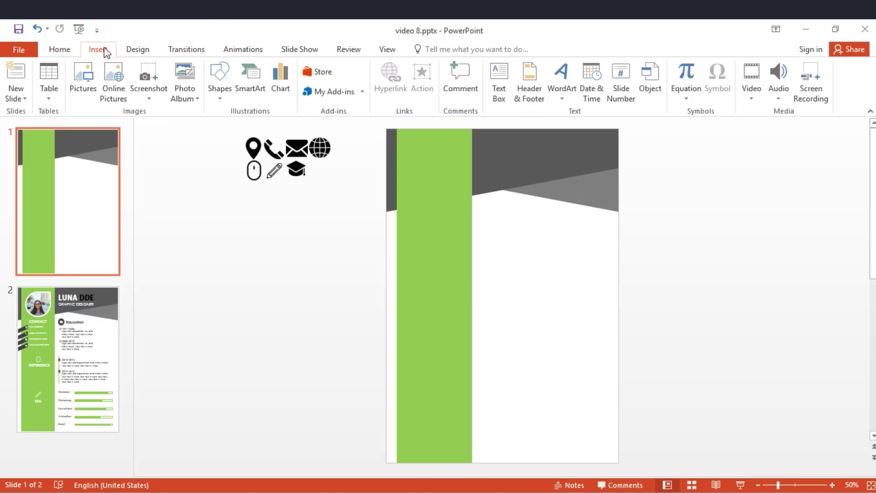
left_click(81, 89)
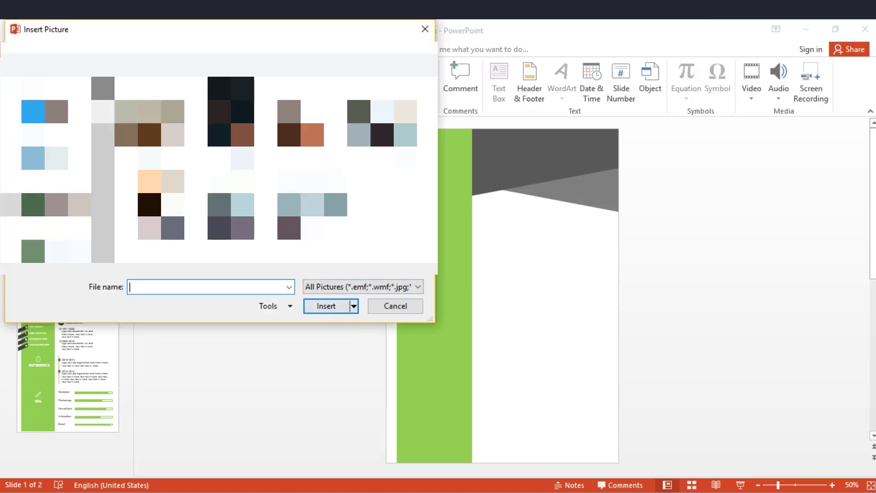
type("person-2.jpg")
left_click(322, 310)
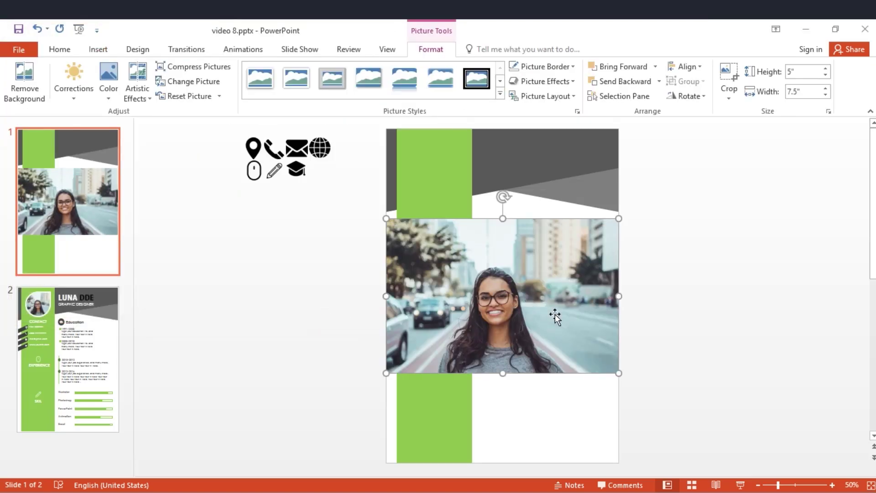
- Crop the photo to an oval at 3:4 ratio, adjusting it into a circle centred on her face
left_click(729, 92)
mouse_move(760, 127)
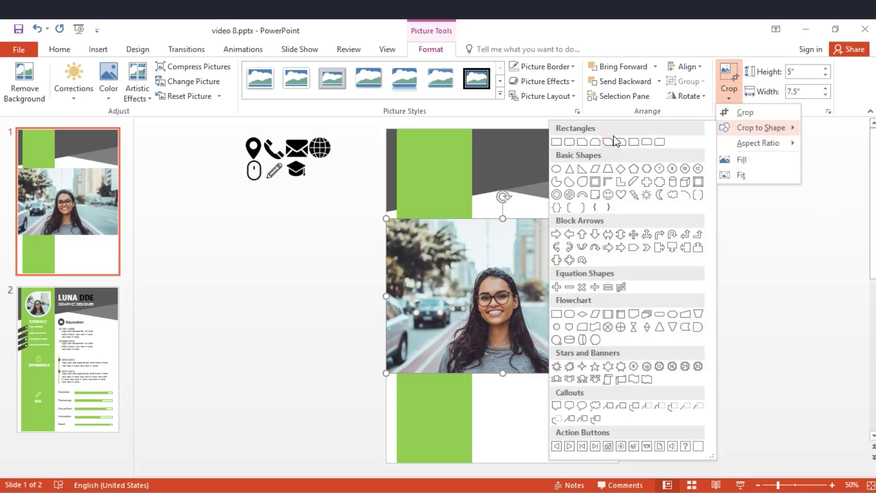
left_click(582, 180)
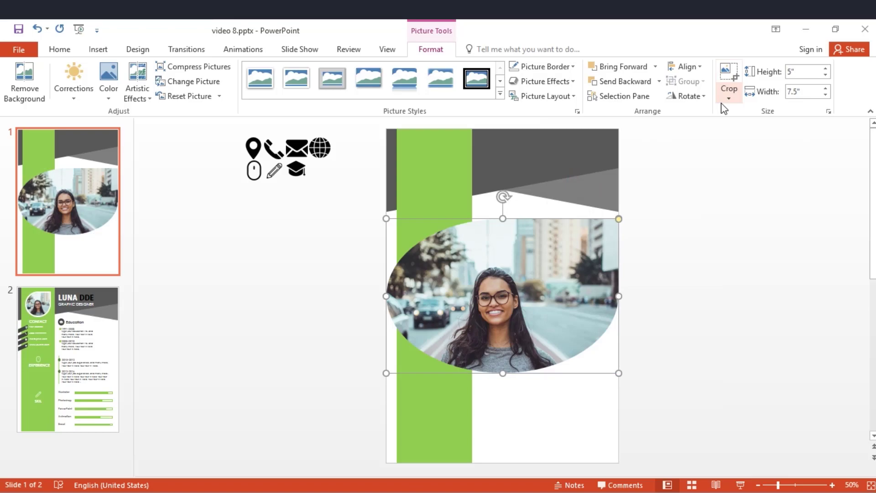
left_click(729, 94)
mouse_move(758, 144)
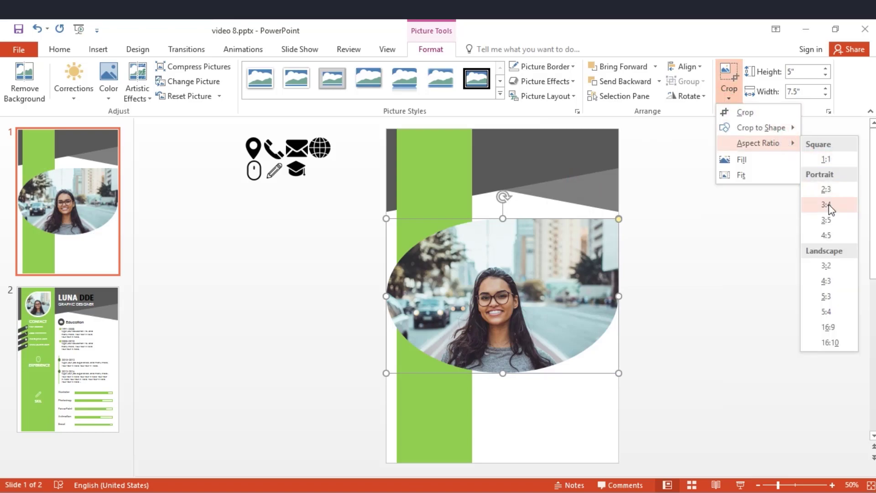
left_click(827, 205)
mouse_move(560, 295)
left_mouse_down()
mouse_move(618, 292)
mouse_move(601, 294)
left_mouse_up()
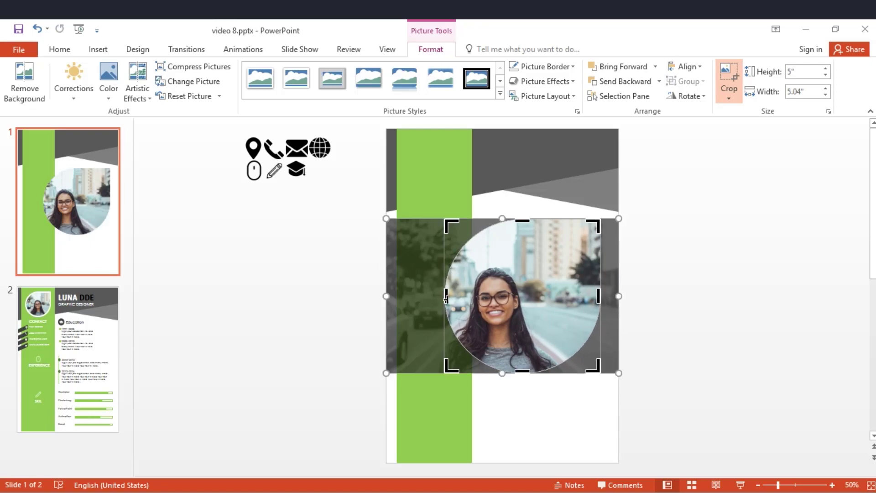
left_click_drag(513, 308, 540, 307)
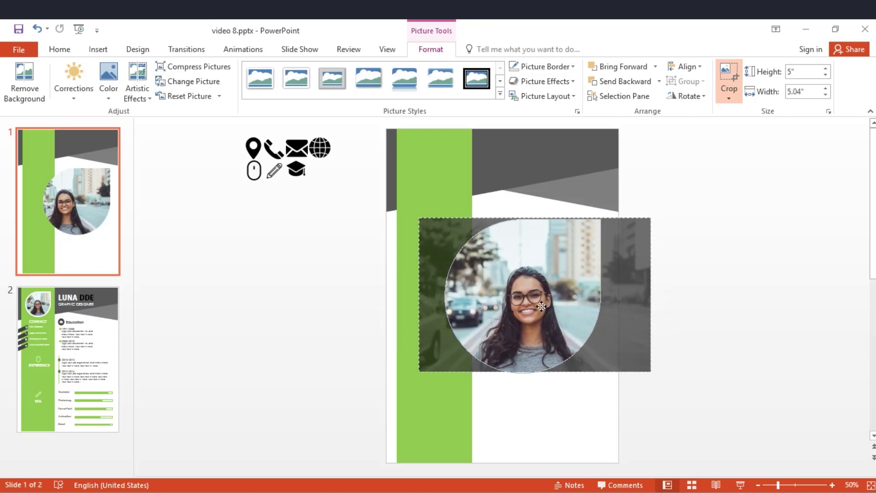
left_click_drag(541, 307, 541, 308)
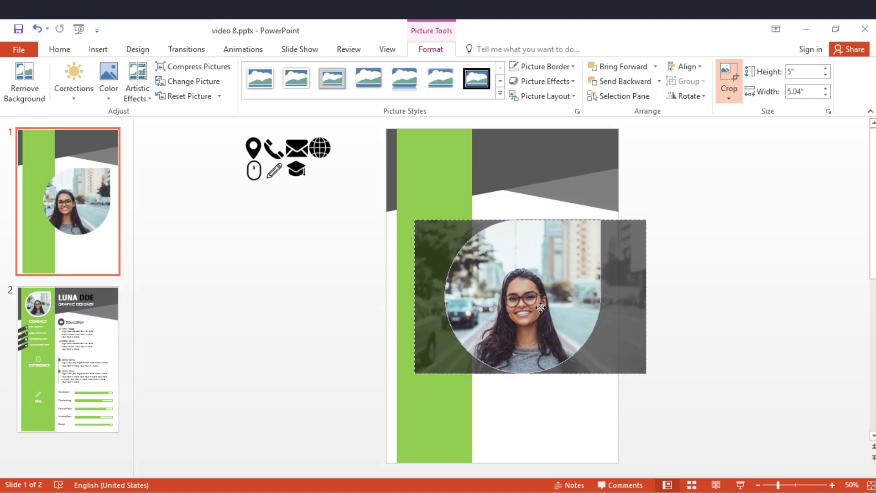
left_click(738, 182)
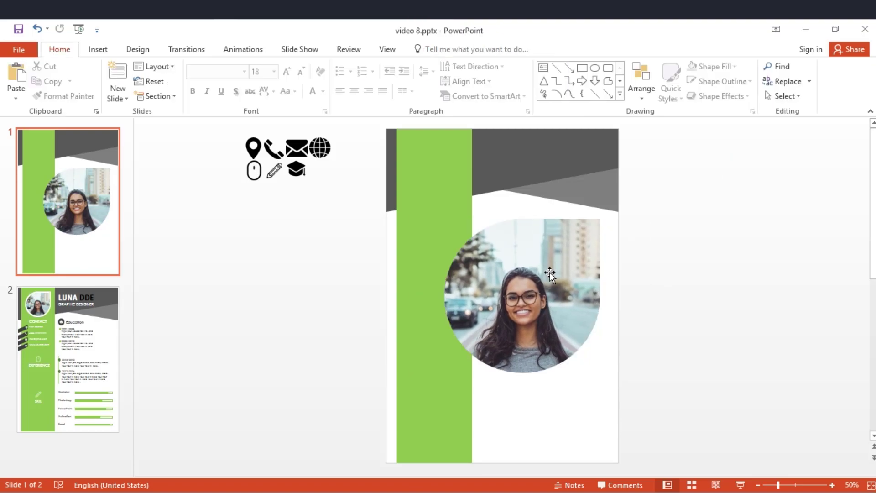
left_click(570, 235)
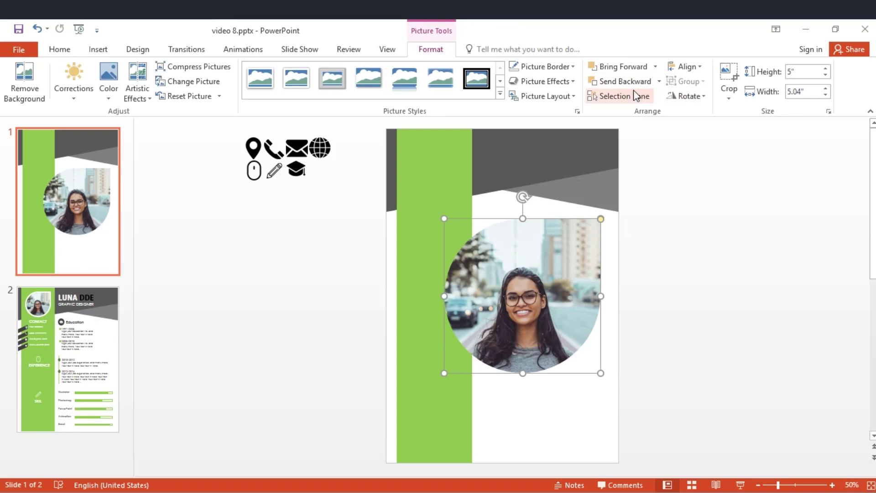
left_click(641, 252)
left_click(540, 279)
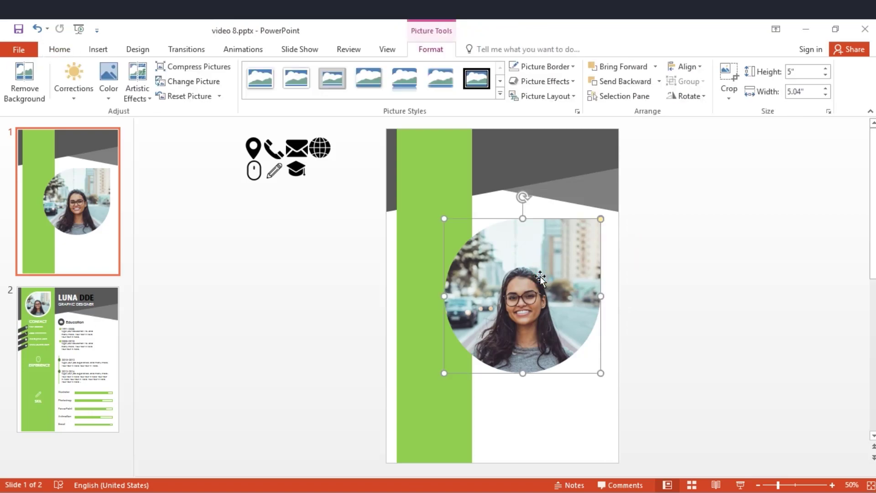
- Give the circular photo a white 6 pt picture border
left_click(565, 67)
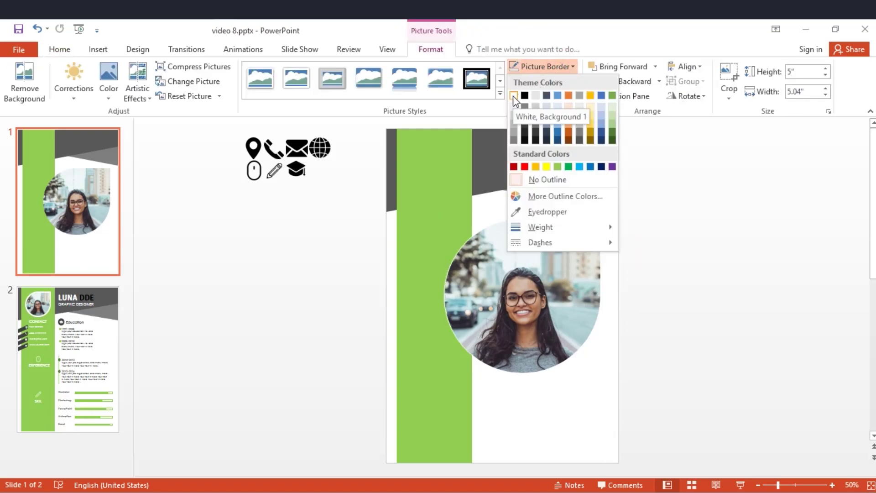
left_click(524, 69)
left_click(524, 69)
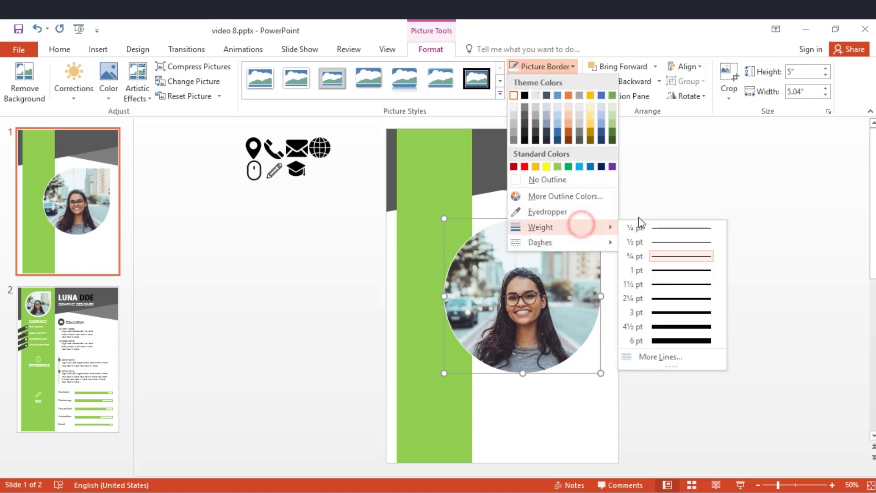
left_click(699, 341)
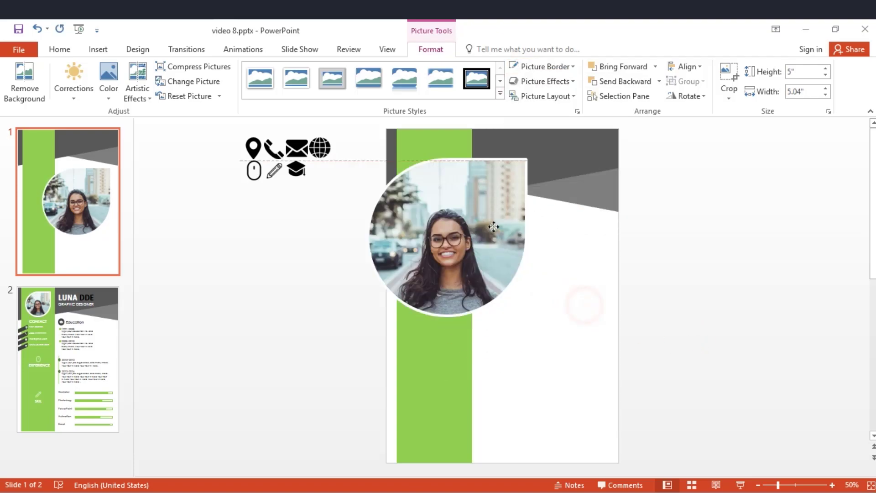
- Move the photo to the top of the green sidebar and shrink it to about 1.79" × 1.81"
left_click_drag(590, 312, 494, 226)
mouse_move(508, 290)
left_mouse_down()
mouse_move(406, 189)
mouse_move(438, 183)
mouse_move(458, 196)
mouse_move(449, 178)
left_mouse_up()
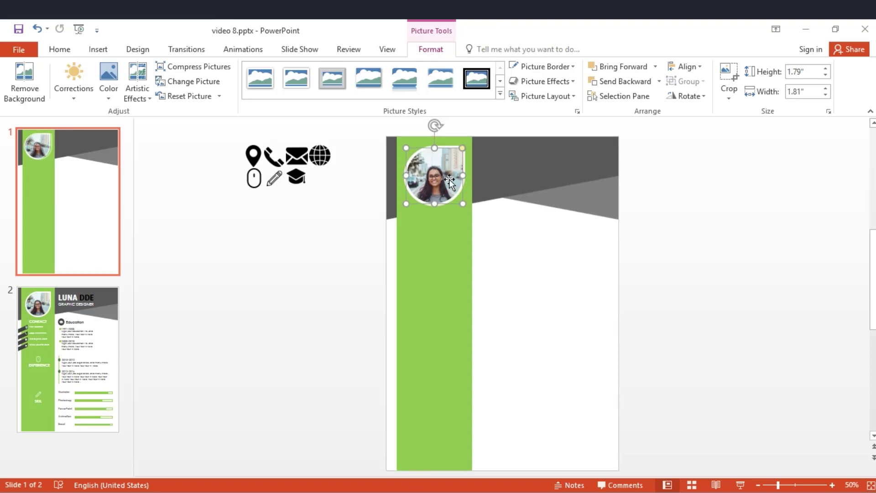
left_click(686, 232)
left_click(831, 484)
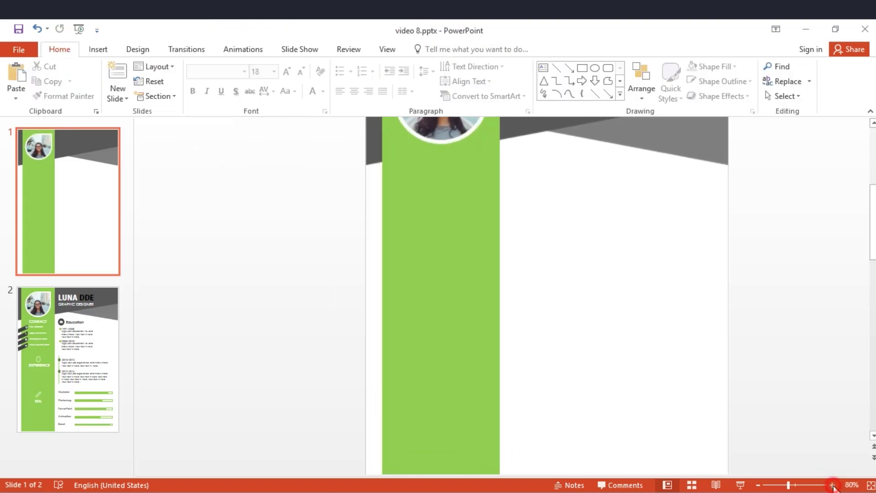
scroll(785, 273, "up", 3)
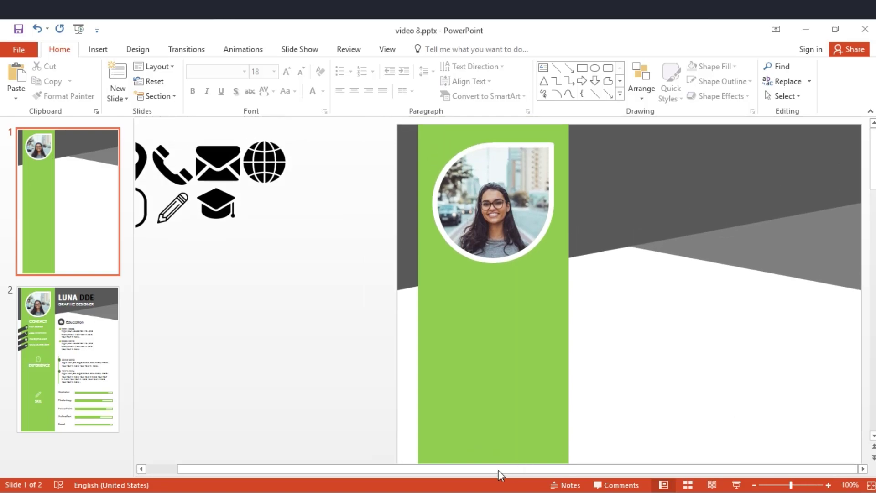
- Add a text box below the photo reading 'CONTACT' in bold Century Gothic
left_click(543, 68)
left_click_drag(437, 273, 549, 310)
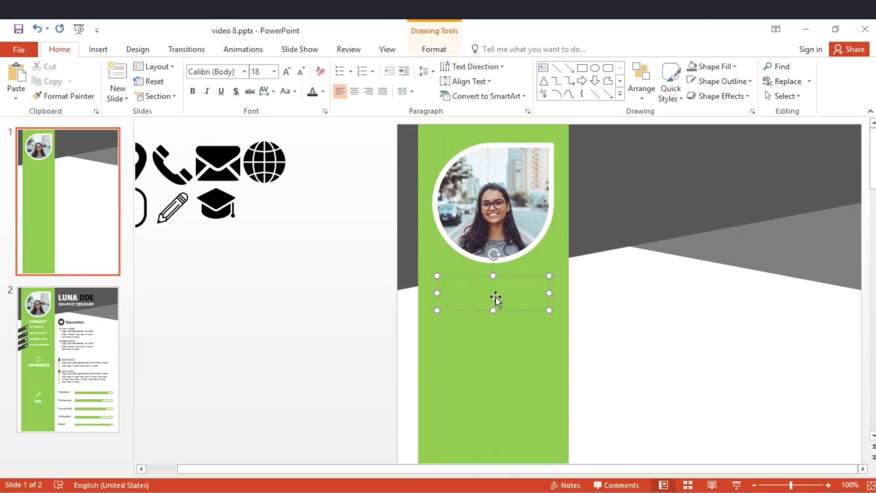
type("CONTACT")
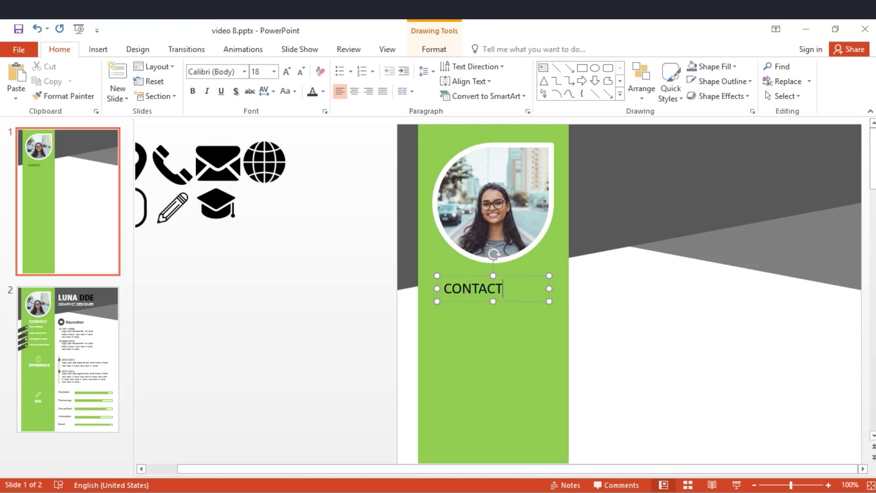
key("ctrl+a")
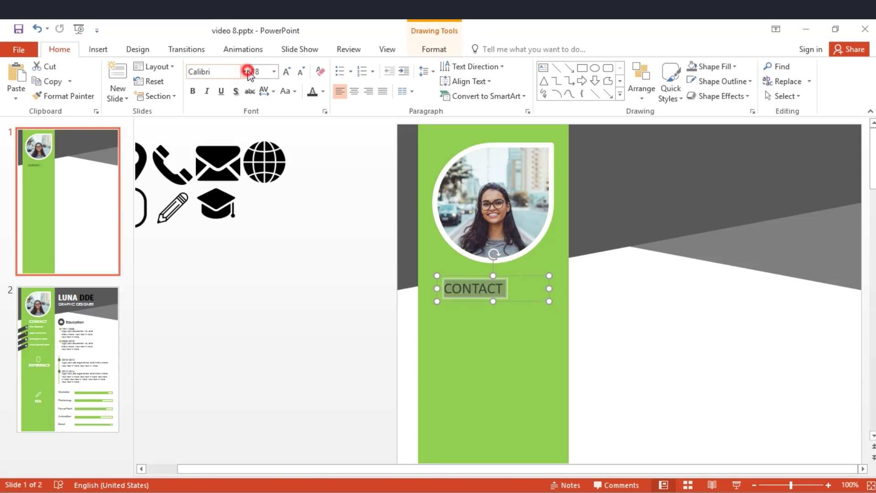
left_click(245, 72)
left_click(246, 164)
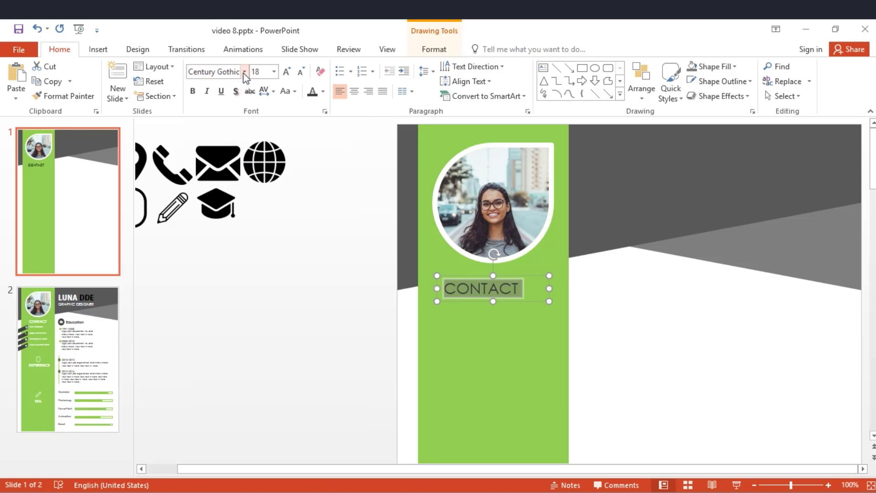
left_click(193, 92)
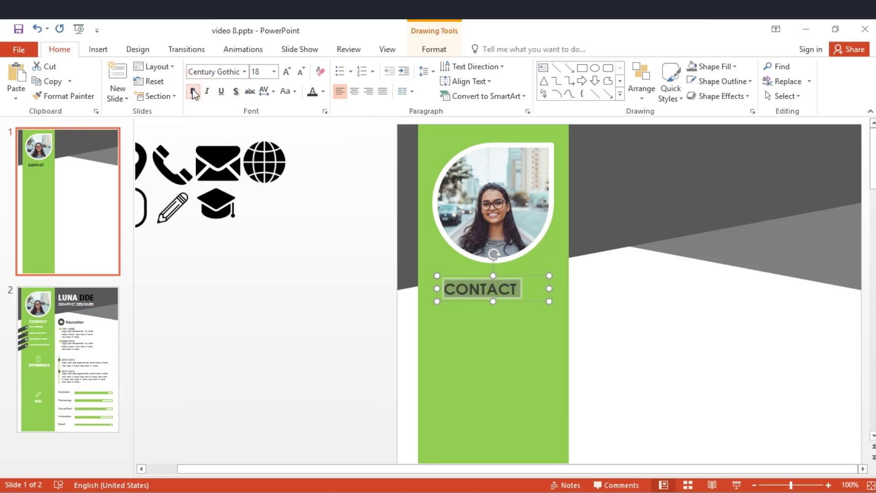
- Make the CONTACT heading white at size 24 and move it up closer to the photo
right_click(524, 289)
left_click(625, 318)
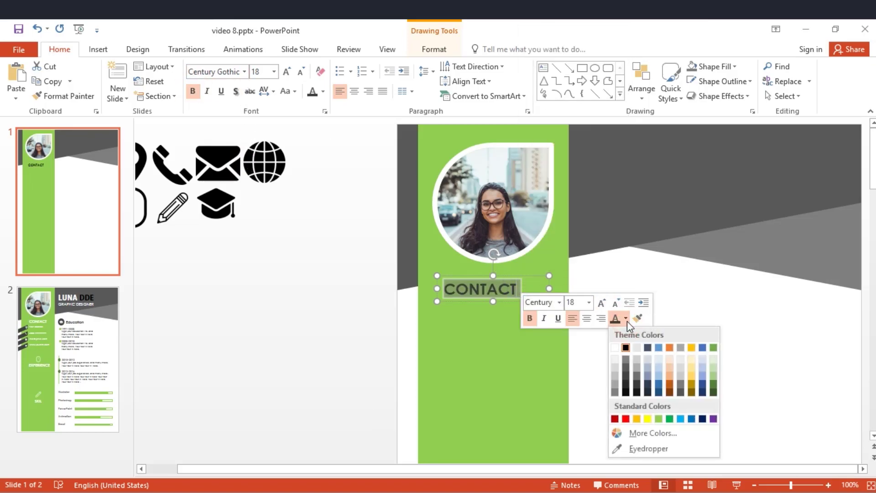
left_click(615, 346)
left_click(590, 302)
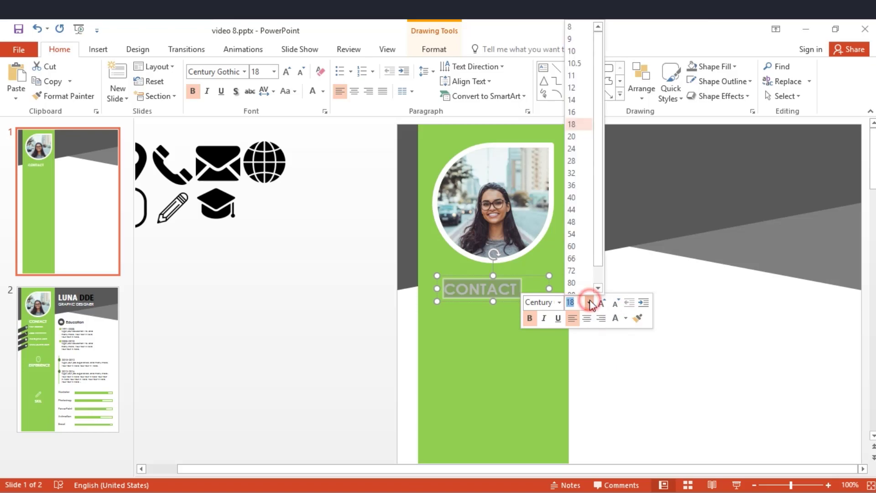
left_click(572, 149)
left_click(617, 275)
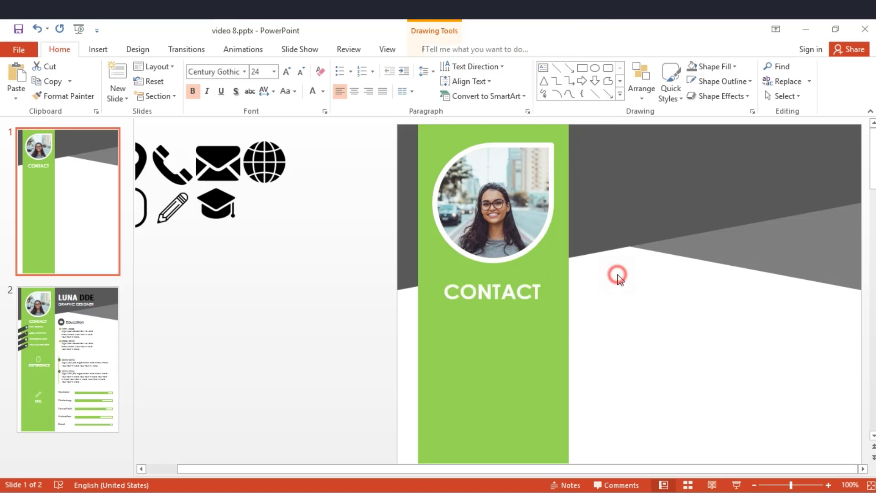
left_click(543, 292)
left_click(615, 302)
left_click(542, 278)
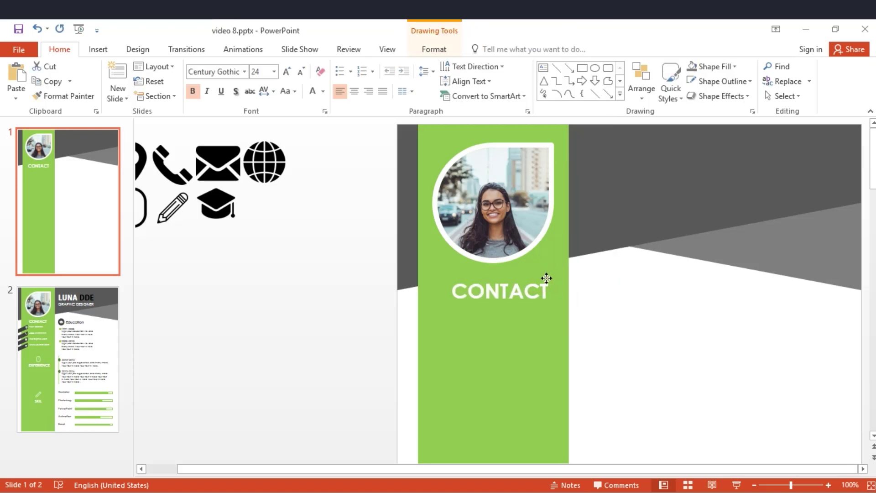
left_click_drag(542, 278, 541, 272)
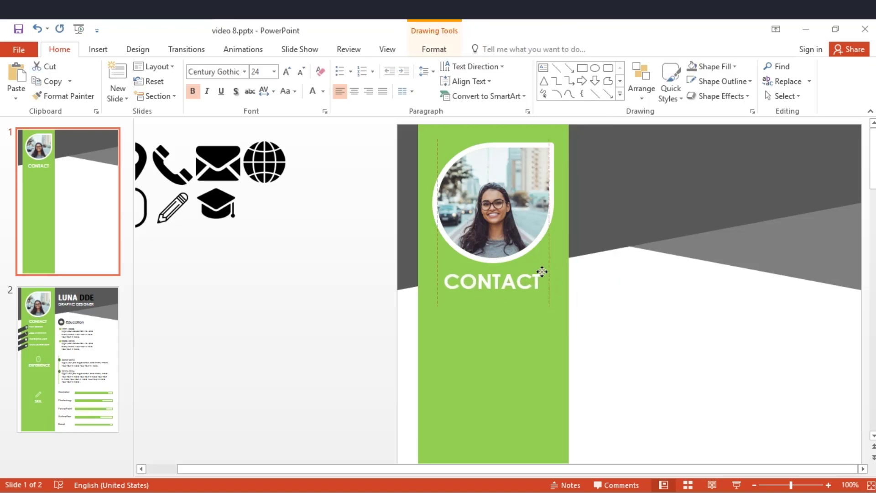
left_click(618, 309)
- Draw a small dark grey rectangle at the sidebar's left edge below CONTACT
scroll(619, 315, "down", 3)
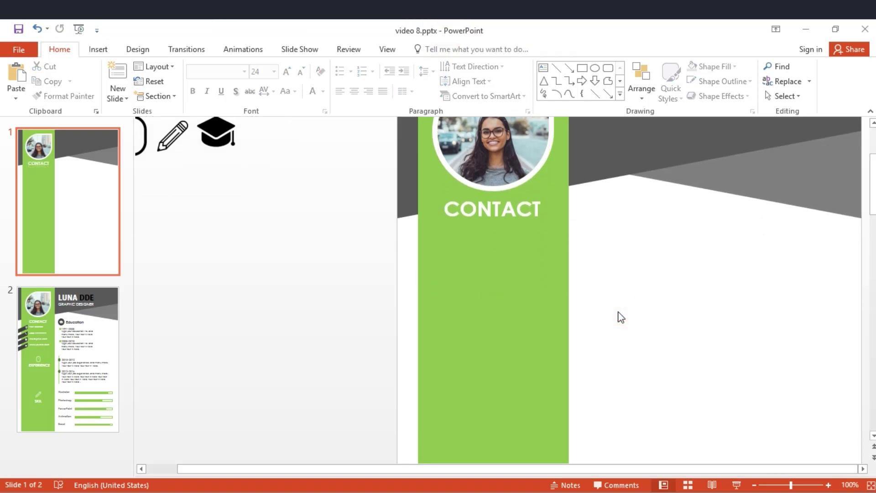
scroll(621, 316, "down", 2)
left_click(582, 68)
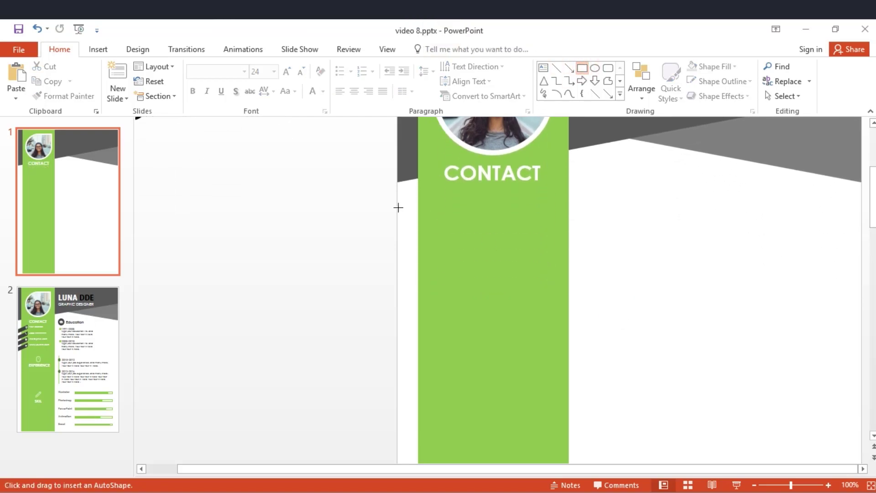
left_click_drag(397, 204, 452, 226)
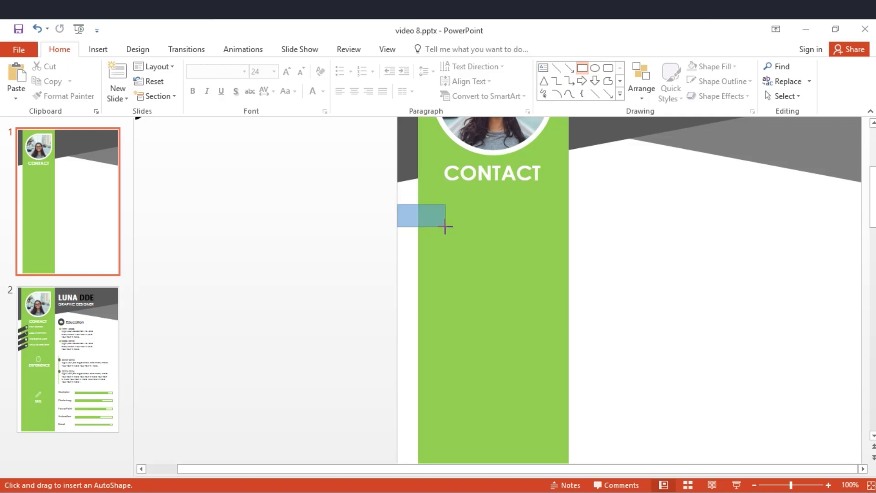
left_click_drag(445, 226, 445, 226)
right_click(435, 222)
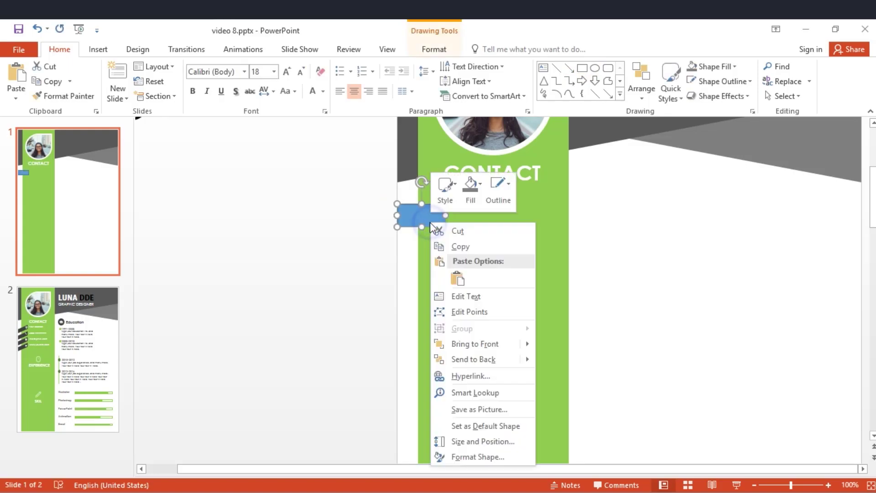
left_click(498, 187)
left_click(491, 316)
left_click(470, 187)
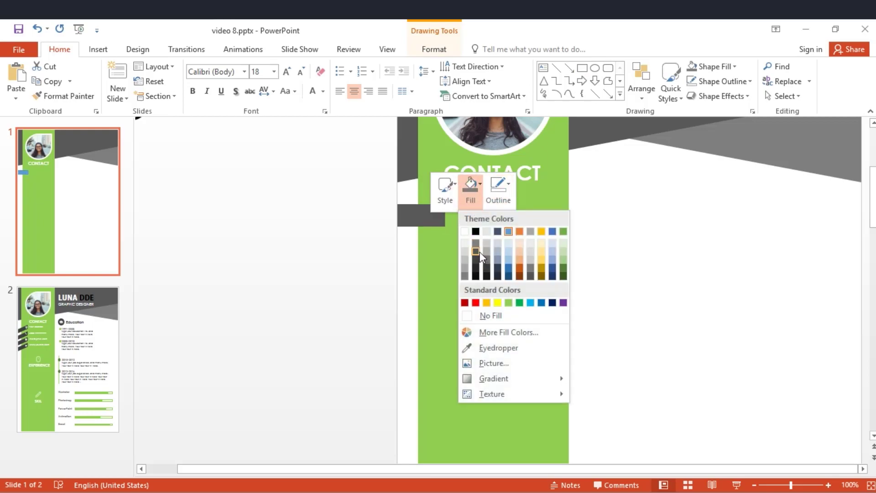
left_click(479, 251)
left_click(356, 201)
- Slant the grey band with Edit Points and copy it down into four stacked bands
left_click(406, 214)
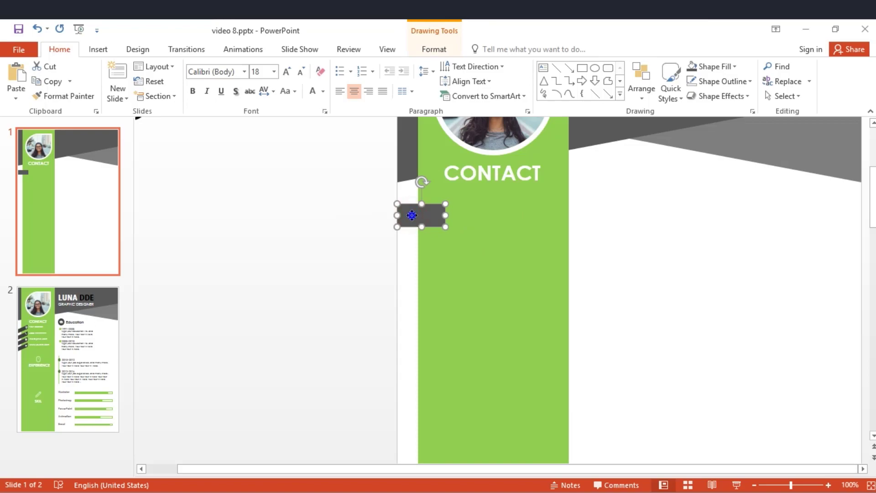
right_click(407, 212)
left_click(438, 305)
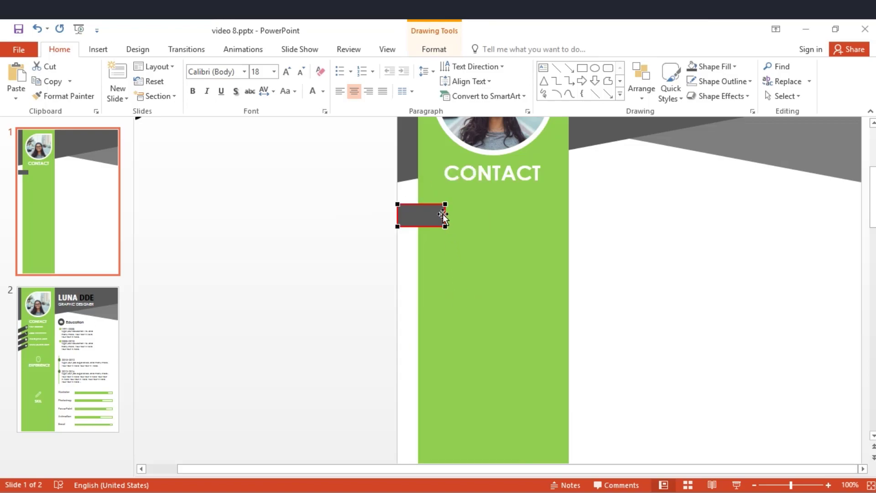
left_click_drag(397, 226, 398, 249)
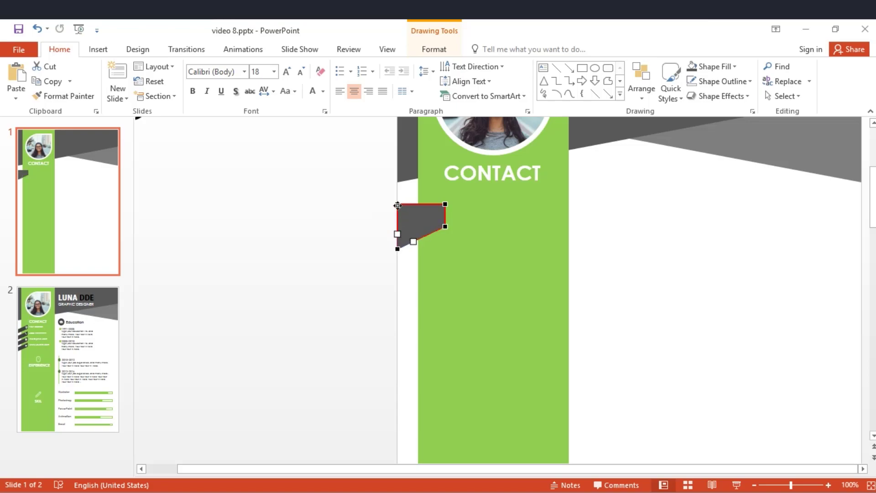
left_click_drag(398, 205, 398, 226)
left_click(361, 205)
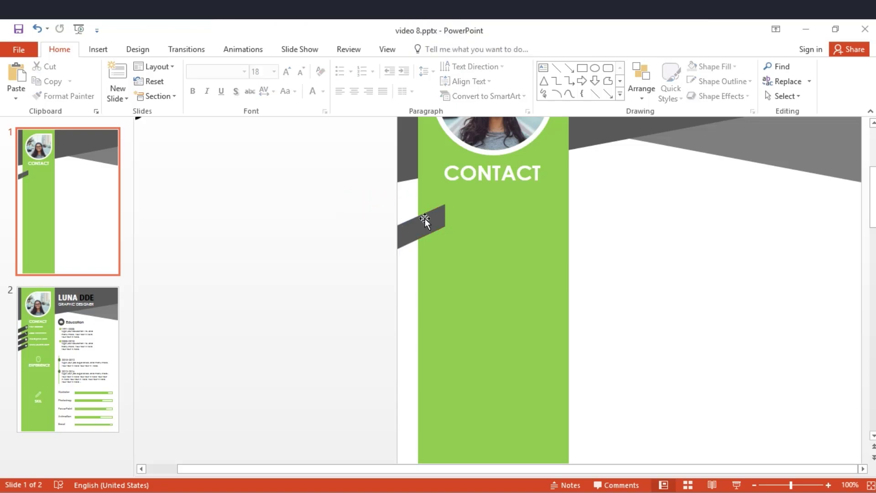
left_click_drag(423, 219, 436, 351)
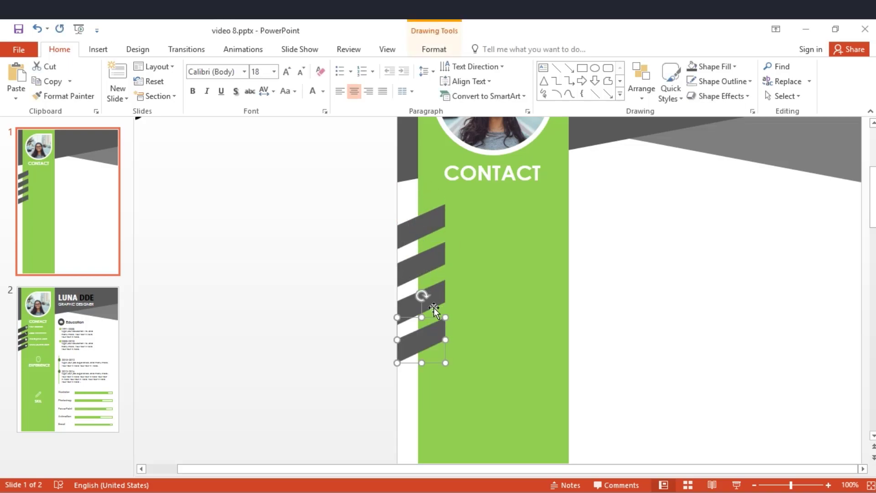
left_click(656, 252)
scroll(328, 233, "up", 3)
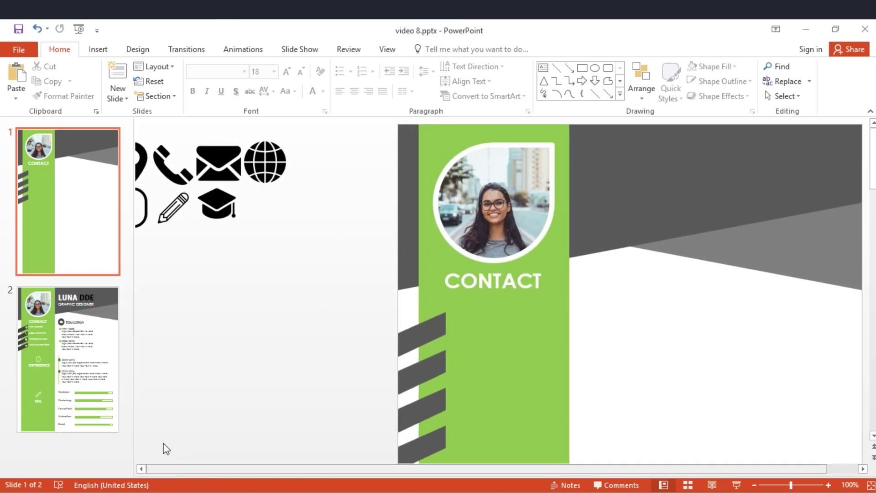
- Bring the location-pin icon to the front onto the top grey band and shrink it to 0.27"
left_click(171, 468)
mouse_move(166, 160)
left_mouse_down()
mouse_move(391, 297)
mouse_move(472, 316)
mouse_move(379, 292)
left_mouse_up()
left_click(401, 302)
right_click(369, 299)
mouse_move(414, 193)
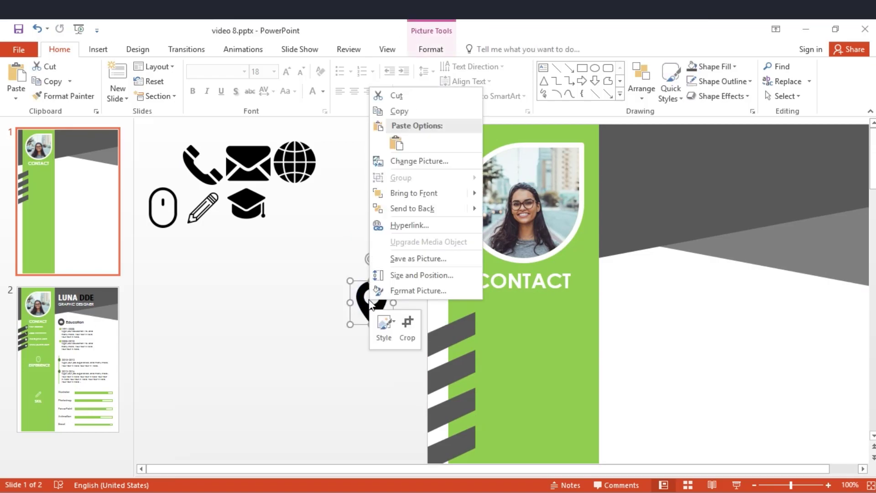
left_click(506, 213)
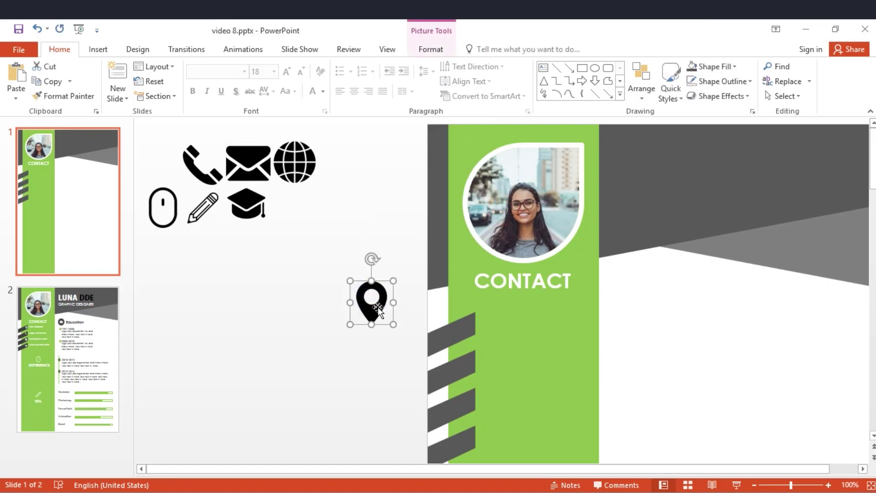
mouse_move(372, 296)
left_mouse_down()
mouse_move(424, 272)
mouse_move(393, 249)
left_mouse_up()
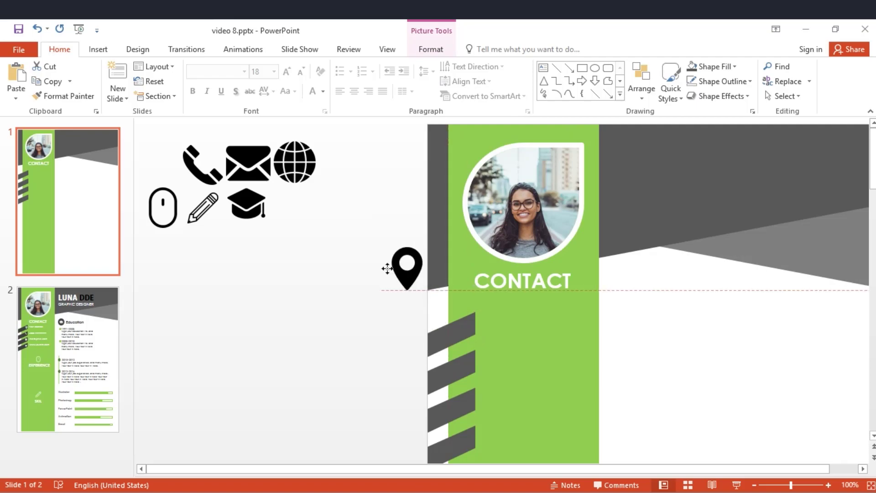
right_click(387, 268)
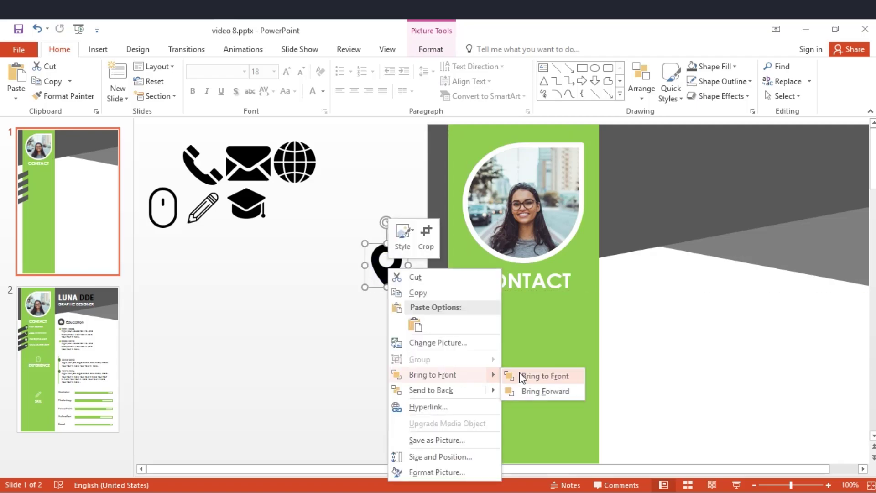
left_click(525, 376)
left_click_drag(387, 267, 476, 333)
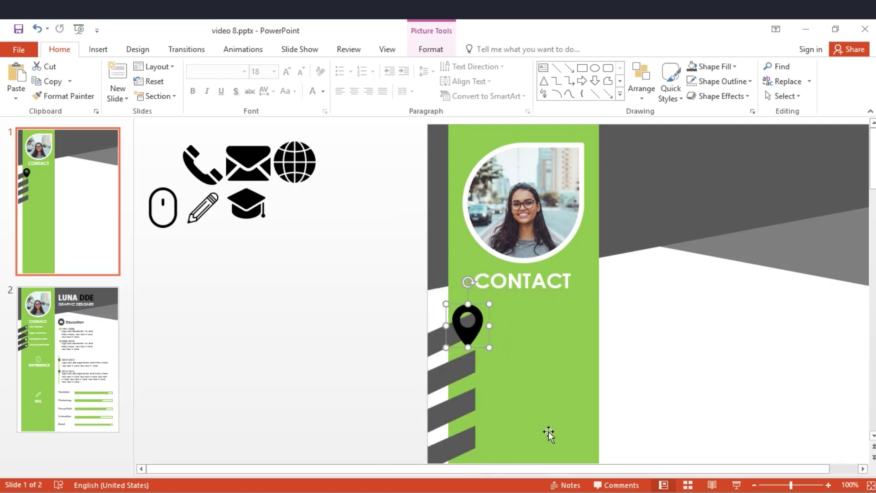
left_click_drag(529, 470, 596, 470)
mouse_move(460, 347)
left_mouse_down()
mouse_move(431, 323)
mouse_move(445, 336)
mouse_move(438, 328)
left_mouse_up()
- Recolour the pin with Washout to make it white, then move the phone icon near the slide
left_click(436, 329)
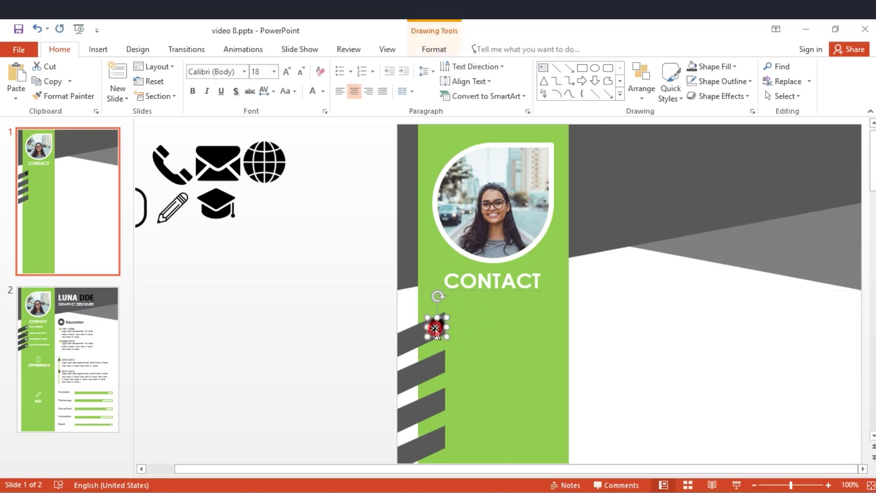
left_click(427, 50)
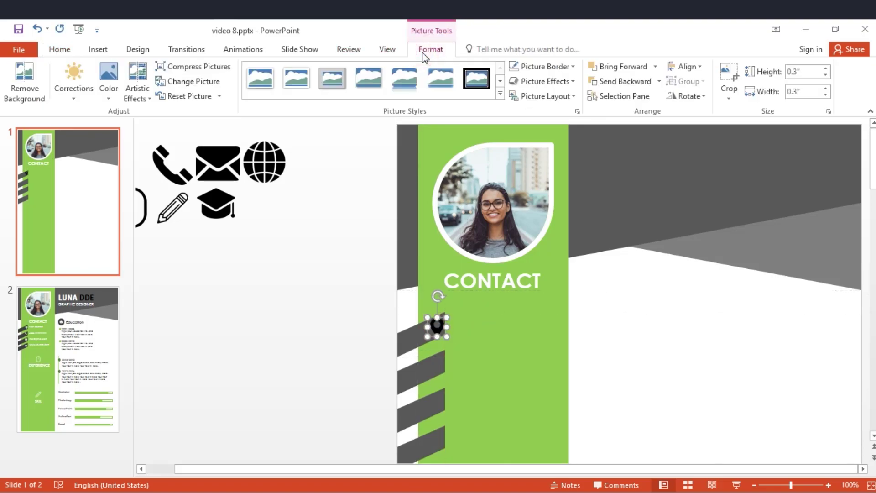
left_click(114, 91)
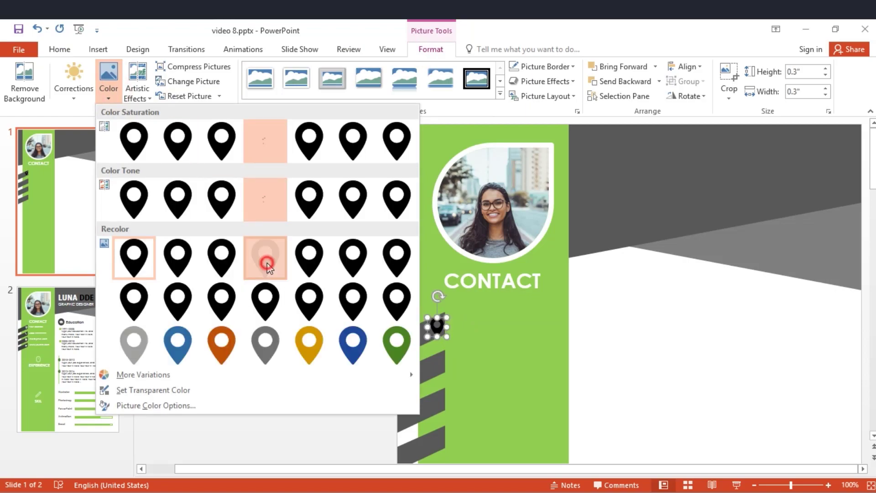
left_click(268, 265)
left_click(141, 91)
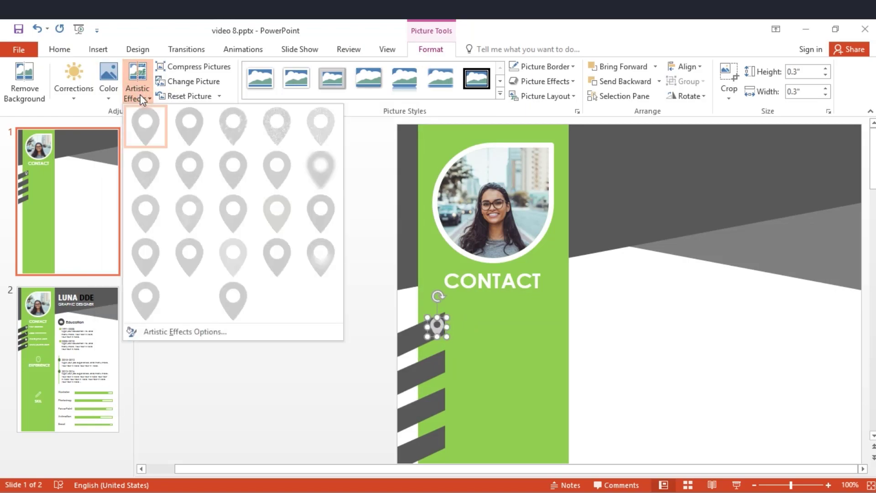
left_click(189, 301)
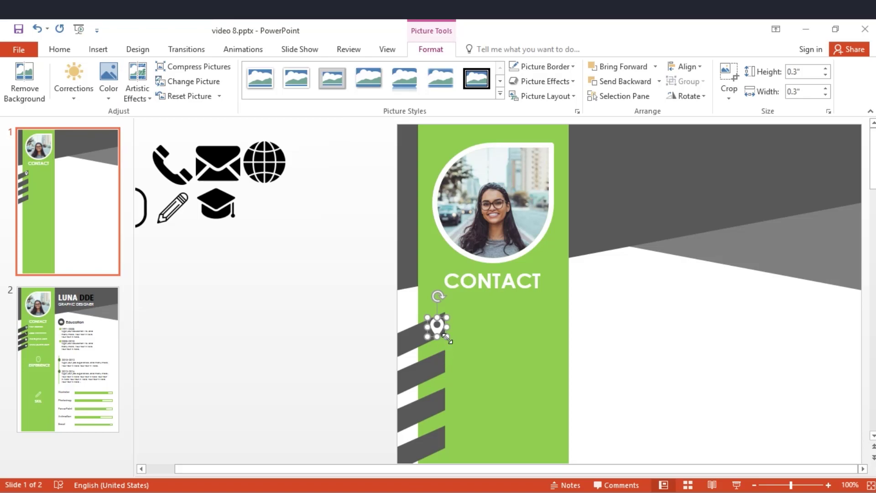
left_click_drag(437, 327, 440, 331)
left_click(508, 330)
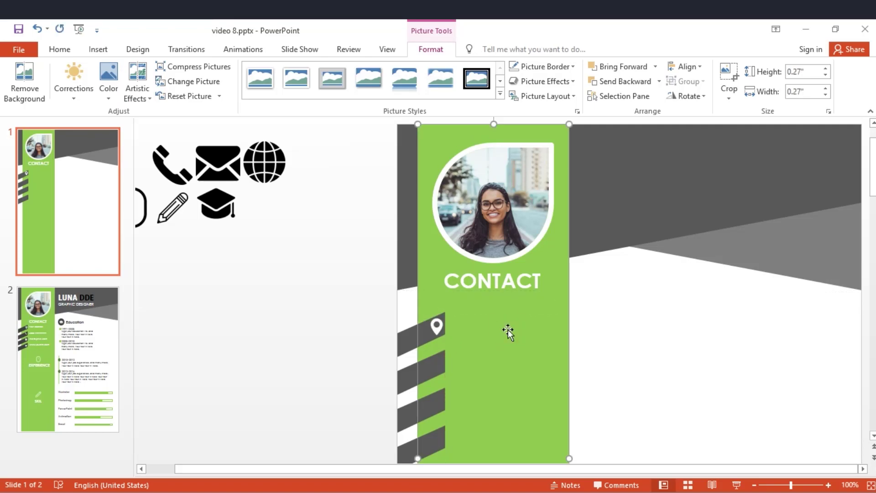
left_click(622, 326)
left_click(254, 239)
mouse_move(176, 170)
left_mouse_down()
mouse_move(366, 341)
mouse_move(350, 326)
left_mouse_up()
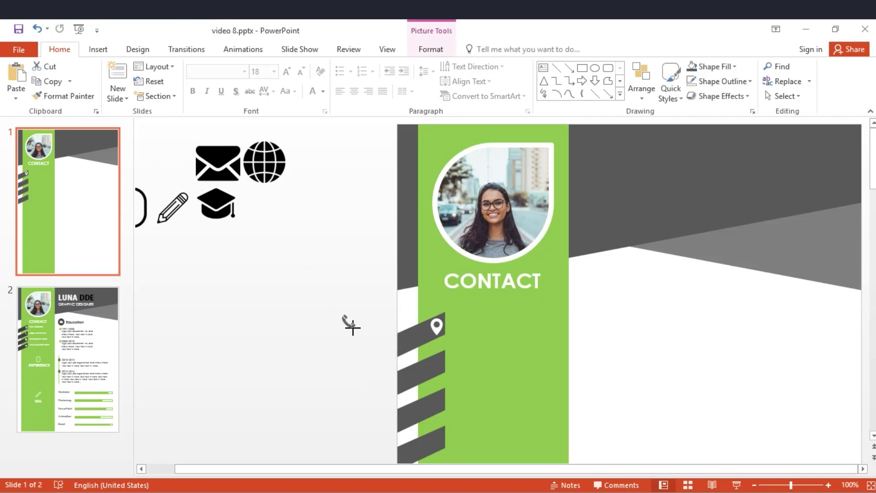
- Bring the phone icon to the front, place it on the second grey band, and recolour it white
right_click(351, 320)
mouse_move(398, 215)
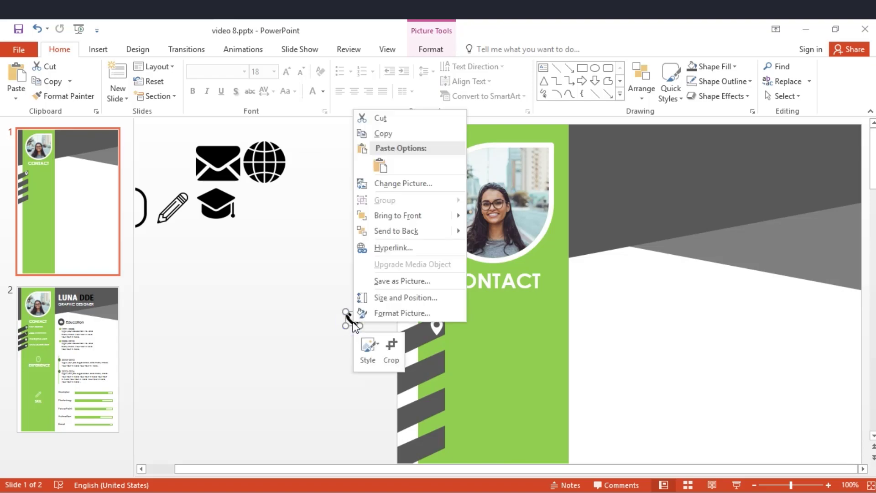
left_click(481, 217)
left_click_drag(355, 319, 438, 365)
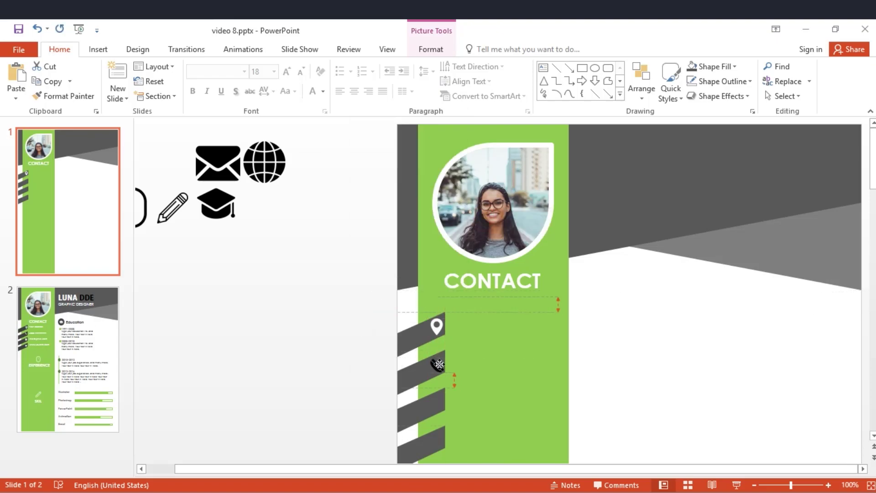
left_click_drag(438, 365, 439, 366)
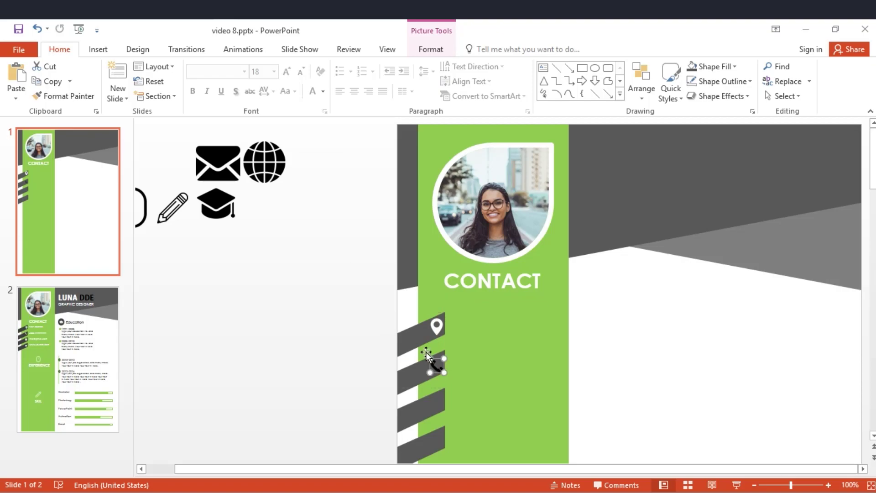
left_click(442, 52)
left_click(108, 79)
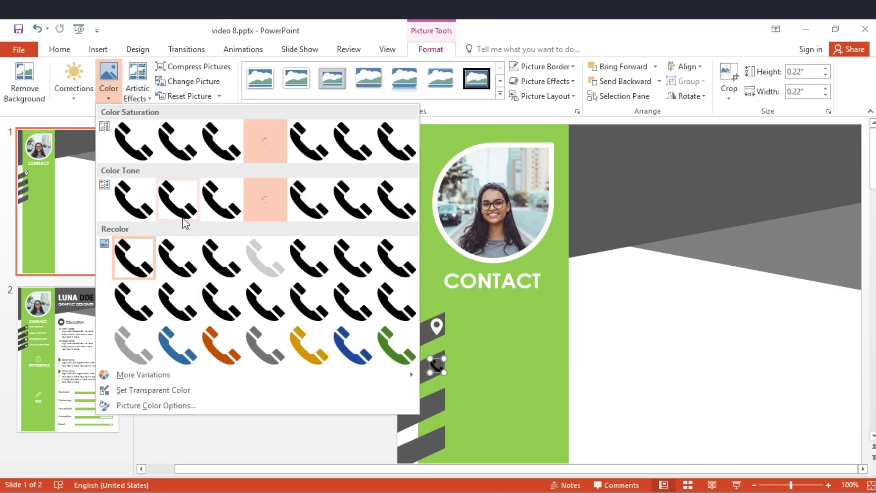
left_click(255, 258)
left_click(149, 100)
left_click(185, 295)
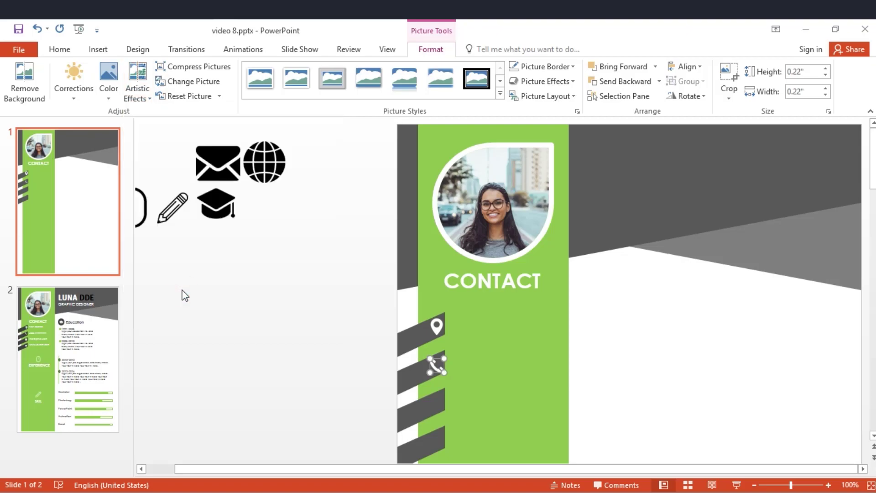
left_click(185, 296)
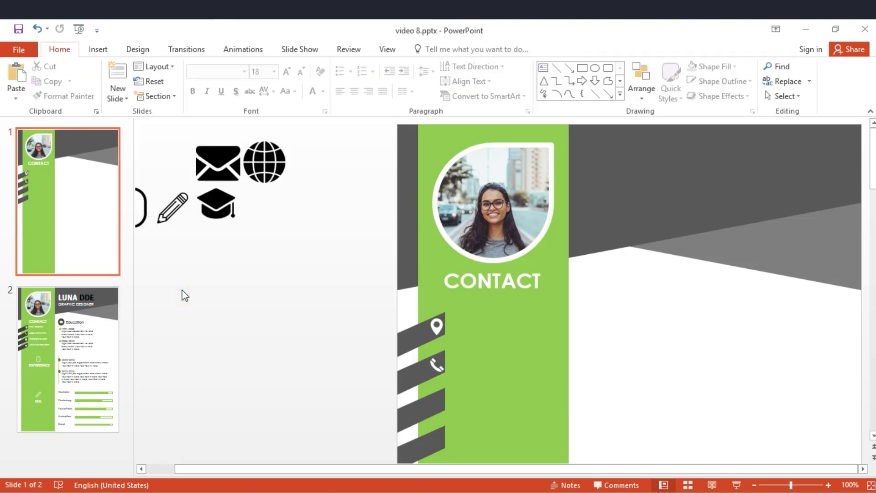
- Bring the envelope icon to the front of the third band and recolour it white
left_click_drag(226, 175, 314, 346)
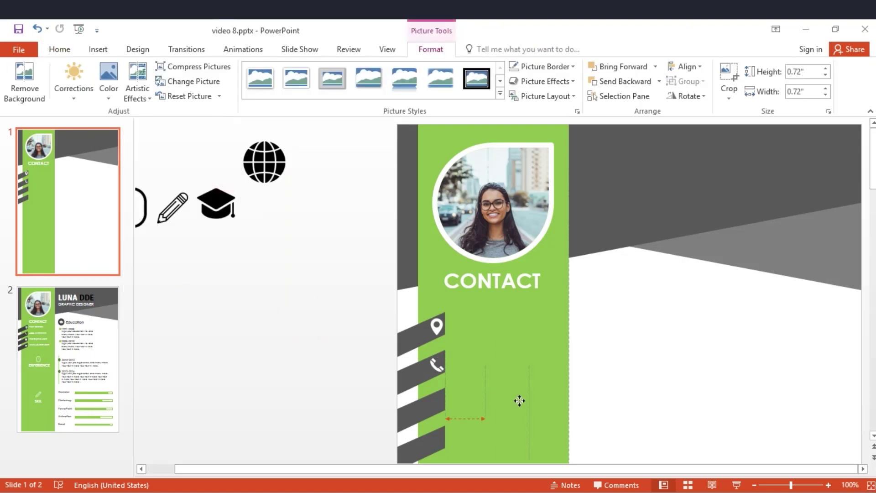
right_click(325, 363)
left_click(470, 253)
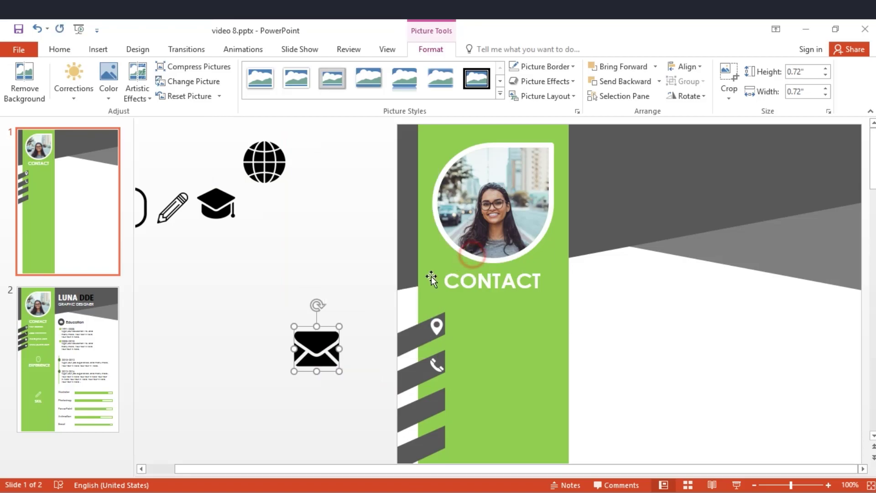
left_click_drag(319, 348, 448, 396)
scroll(448, 395, "down", 3)
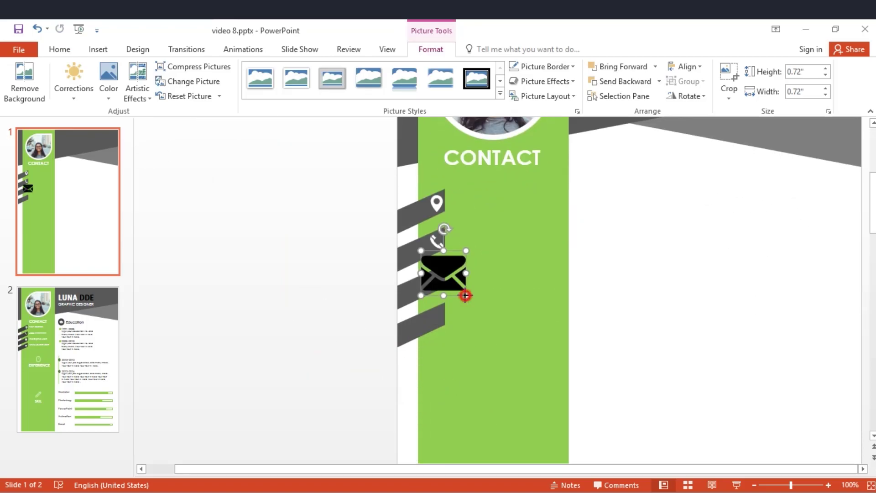
mouse_move(466, 295)
left_mouse_down()
mouse_move(434, 260)
mouse_move(435, 282)
left_mouse_up()
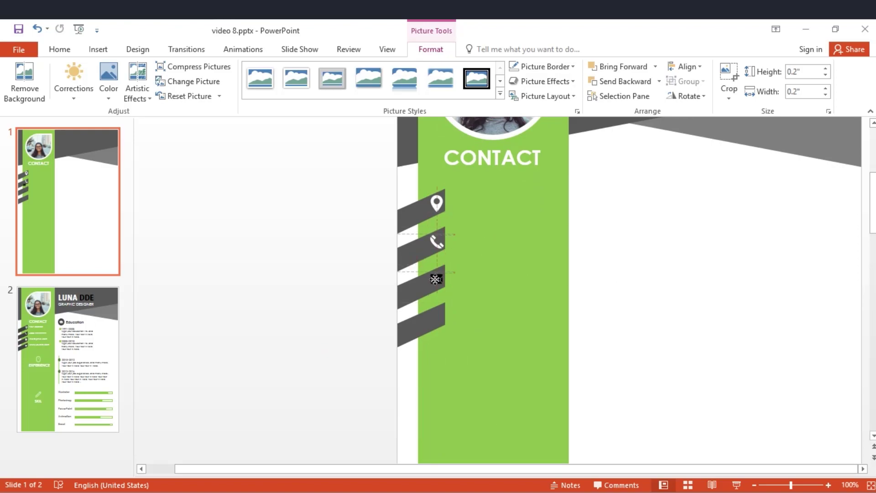
left_click(109, 80)
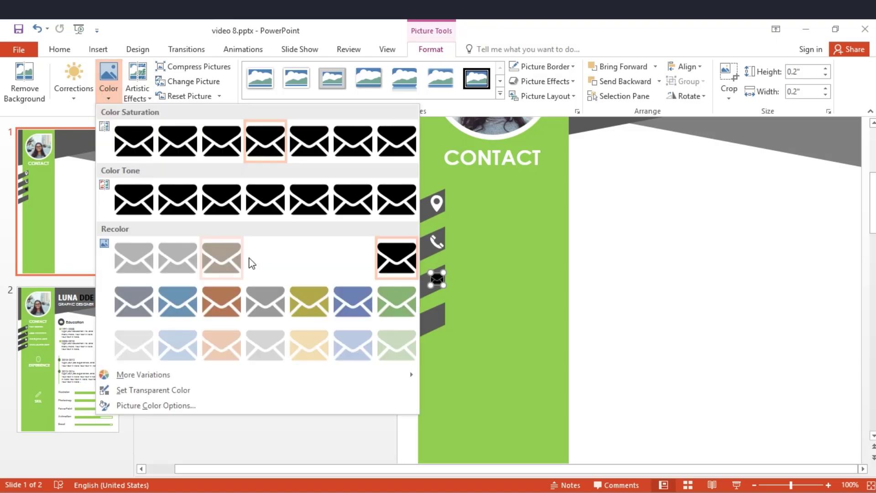
left_click(267, 263)
left_click(267, 263)
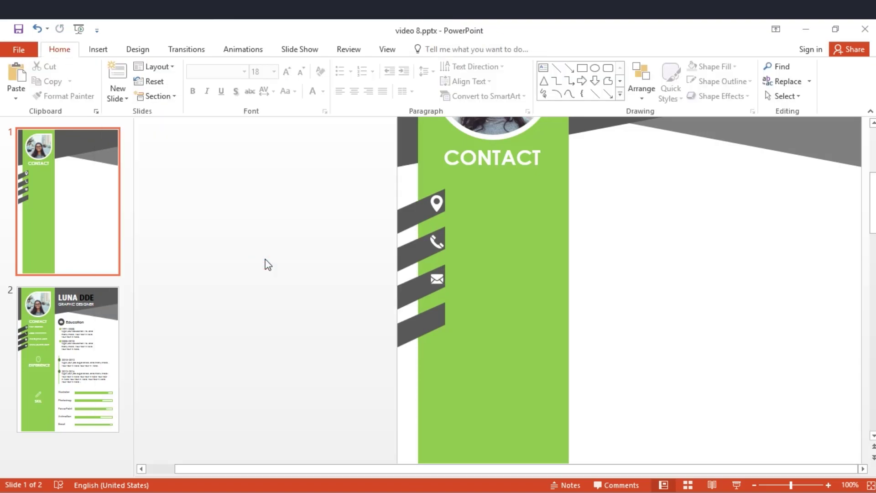
- Bring the globe icon to the front and place it on the fourth dark band
scroll(268, 265, "up", 3)
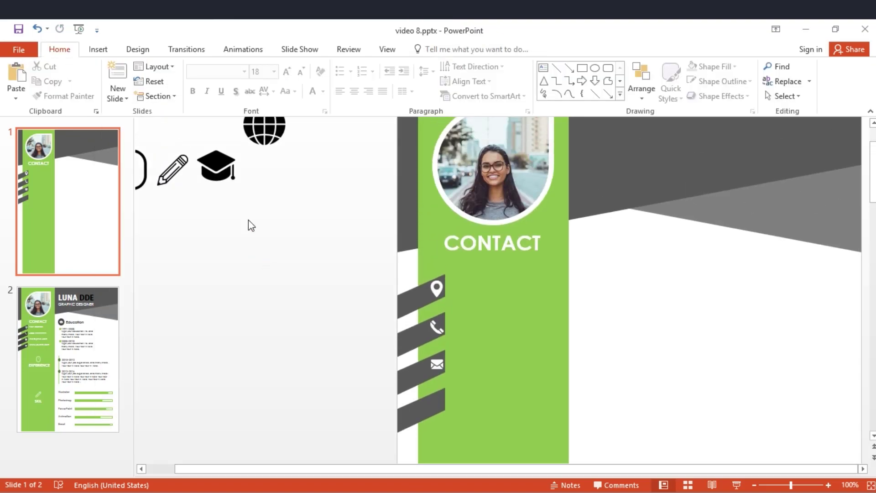
left_click_drag(264, 146, 373, 283)
scroll(371, 355, "down", 3)
left_click_drag(399, 240, 325, 270)
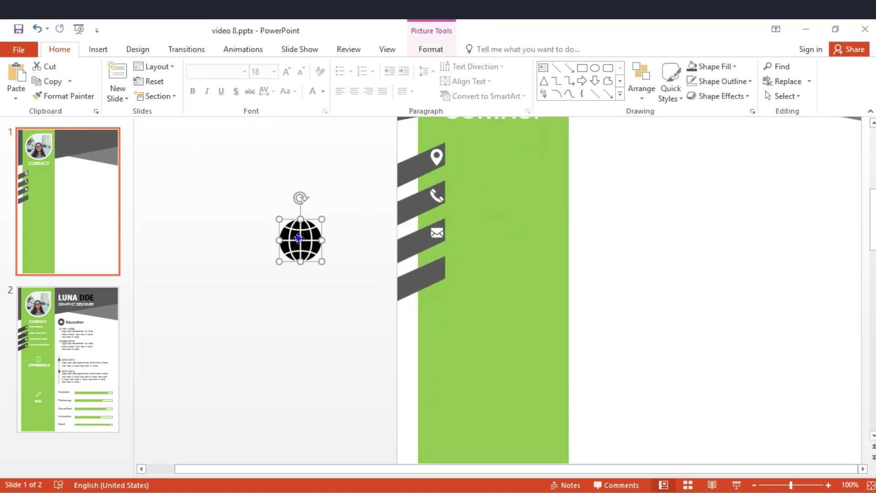
right_click(300, 238)
left_click(442, 345)
mouse_move(308, 240)
left_mouse_down()
mouse_move(444, 271)
mouse_move(429, 262)
mouse_move(436, 271)
left_mouse_up()
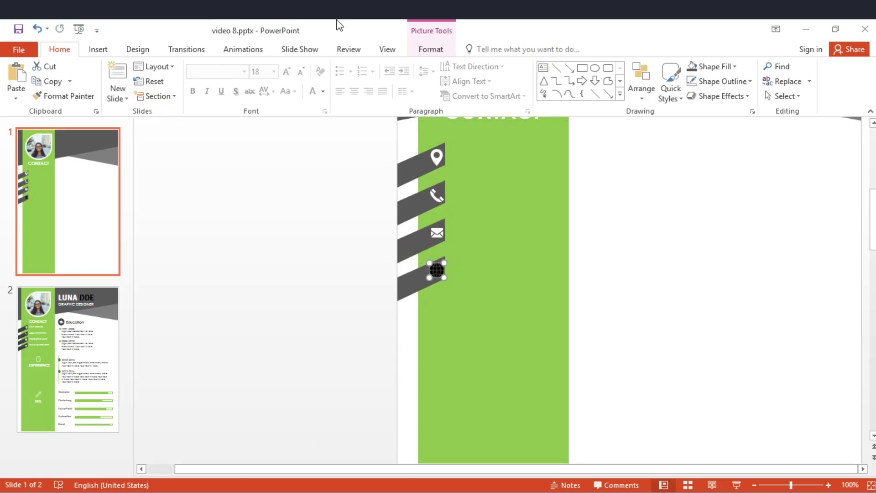
- Recolour the globe icon white
left_click(431, 49)
left_click(109, 80)
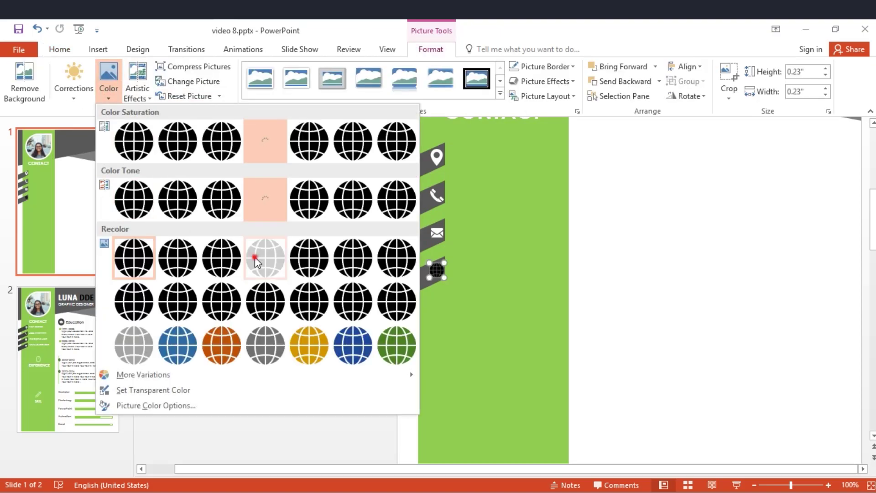
left_click(256, 262)
left_click(136, 82)
left_click(188, 295)
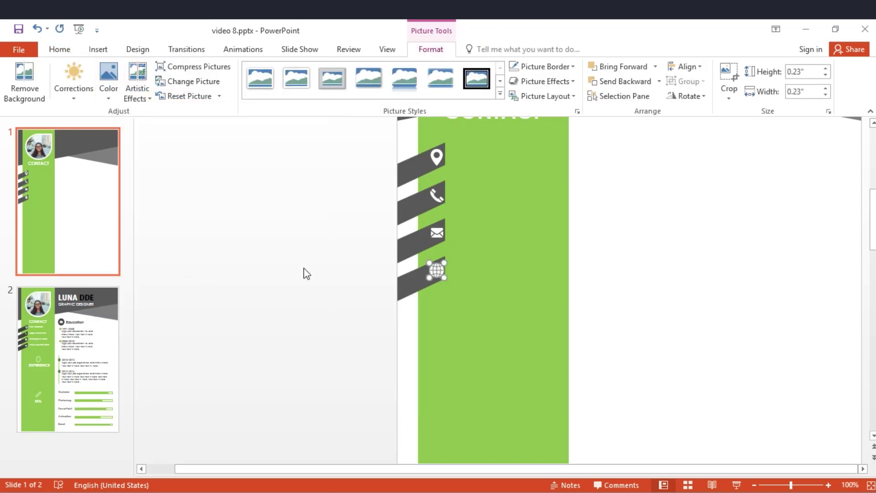
left_click(307, 273)
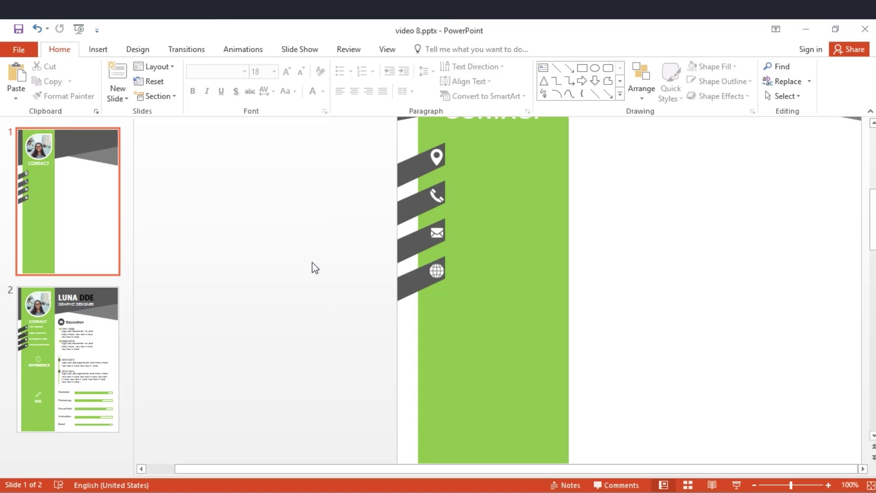
- Select the location, phone and envelope icons together, then deselect them
left_click(433, 157)
left_click(433, 196, "shift")
left_click(435, 228, "shift")
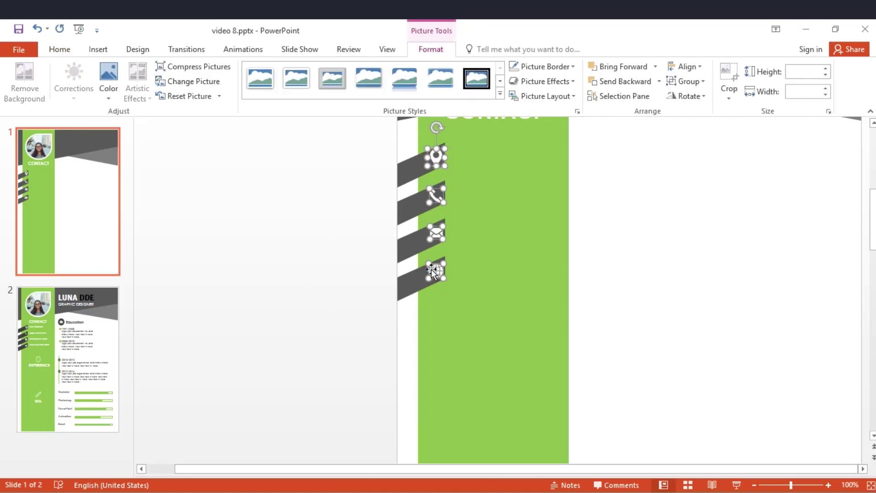
left_click(368, 246)
scroll(367, 249, "up", 2)
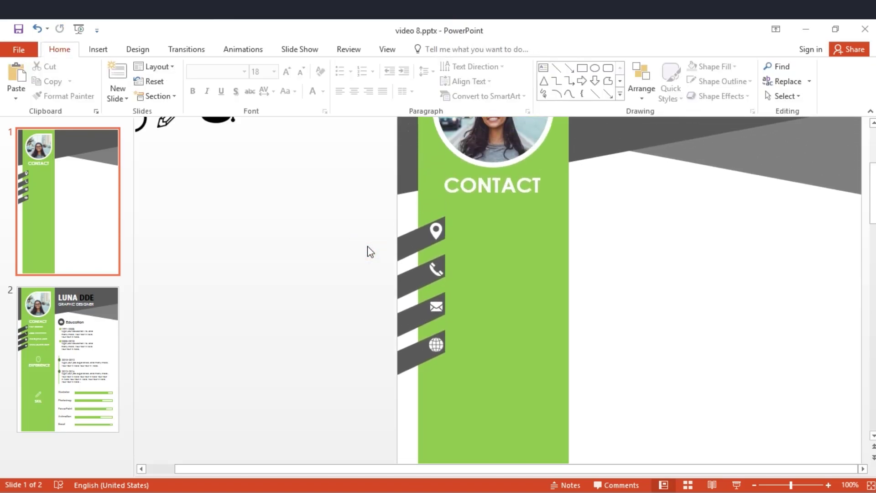
- Duplicate the CONTACT heading beside the location icon and retype it as 'Your address'
left_click(455, 173)
key("ctrl+d")
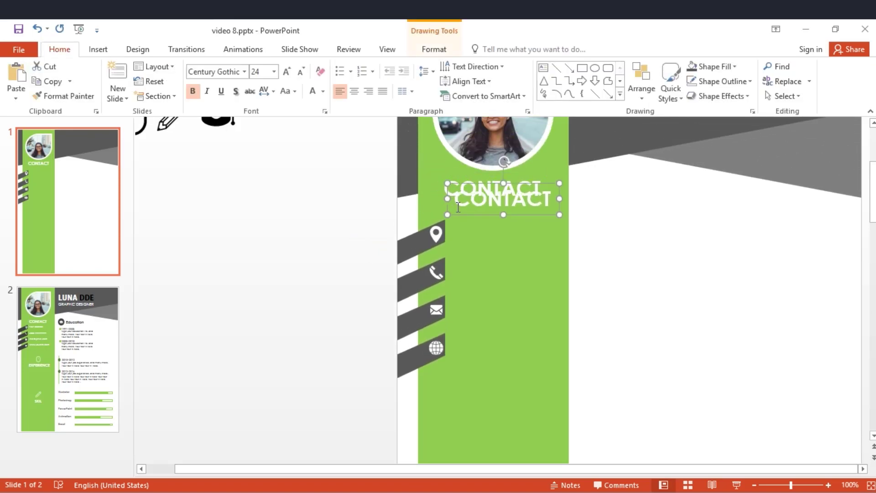
left_click_drag(458, 207, 450, 240)
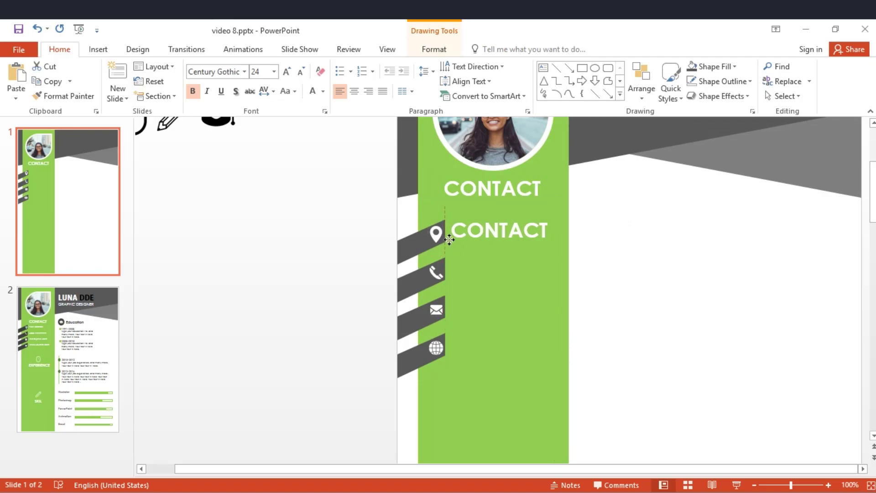
double_click(461, 235)
key("BackSpace")
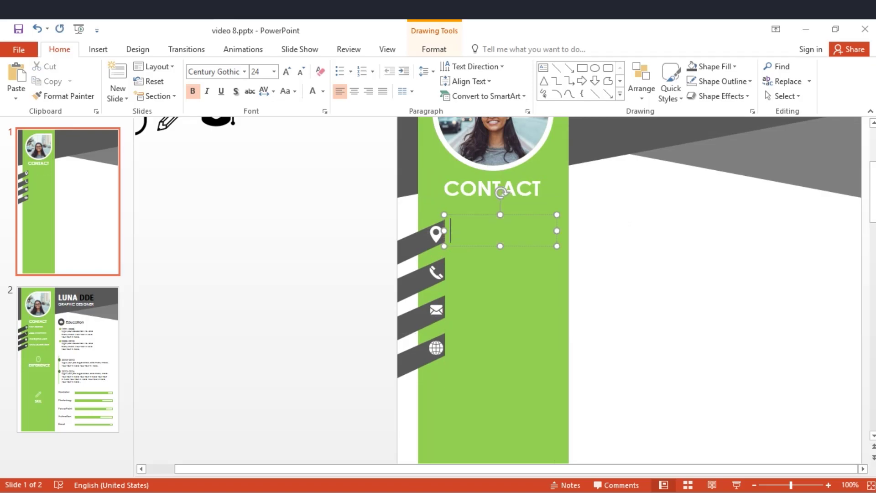
type("Your add")
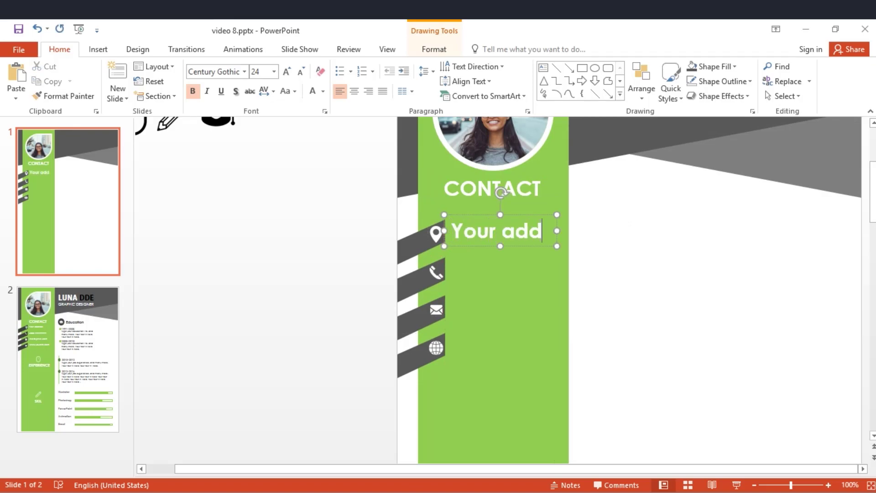
type("ress")
- Set the address text to 12 pt and align it with the location icon
key("ctrl+a")
right_click(507, 258)
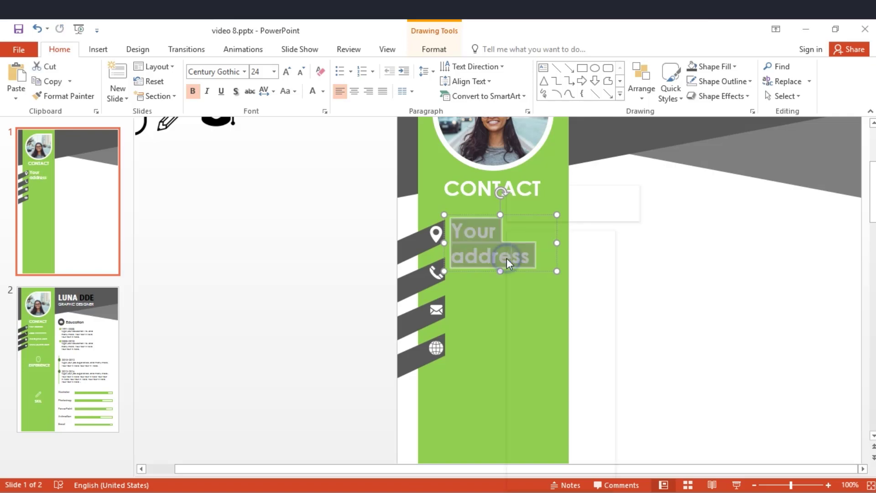
left_click(546, 195)
left_click(546, 195)
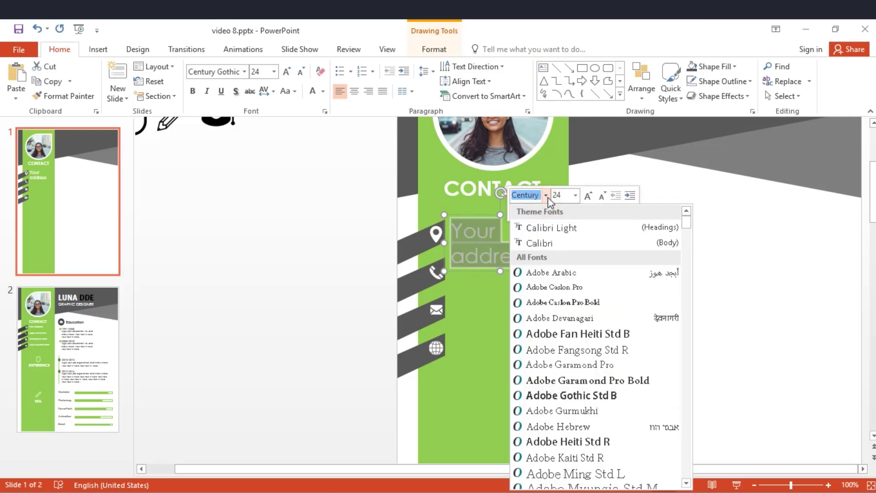
left_click(546, 196)
left_click(576, 196)
left_click(559, 271)
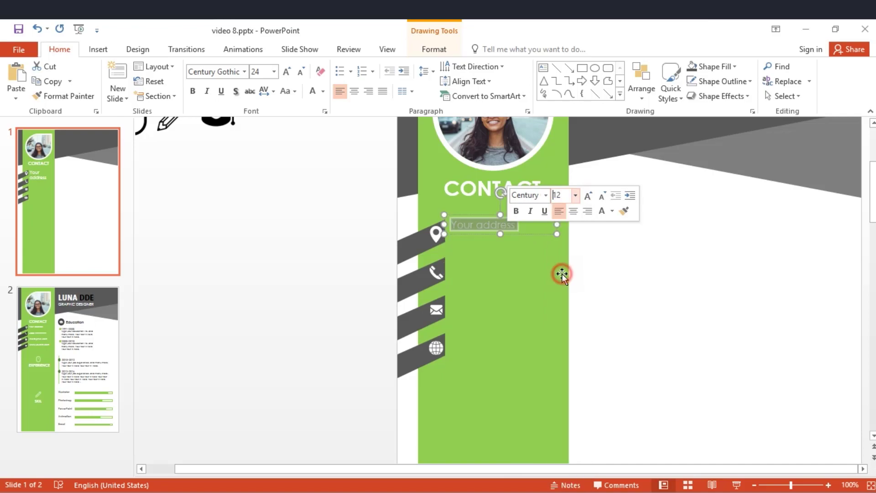
left_click(318, 176)
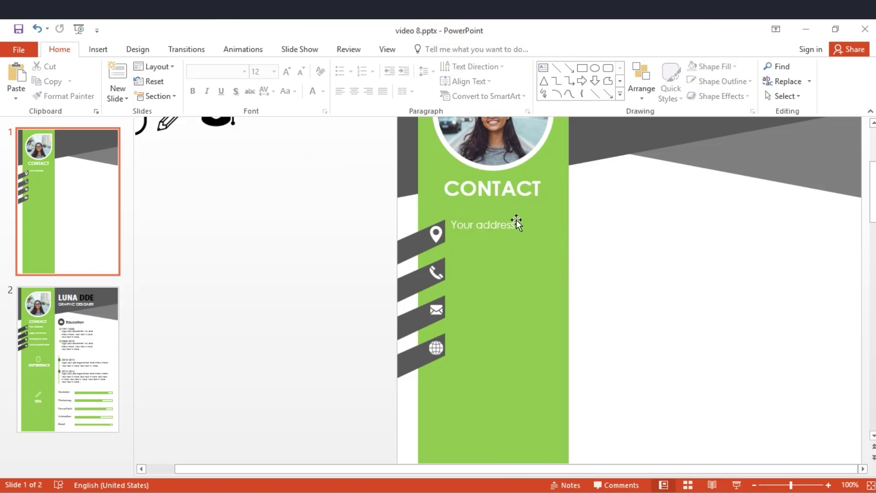
left_click_drag(516, 223, 514, 226)
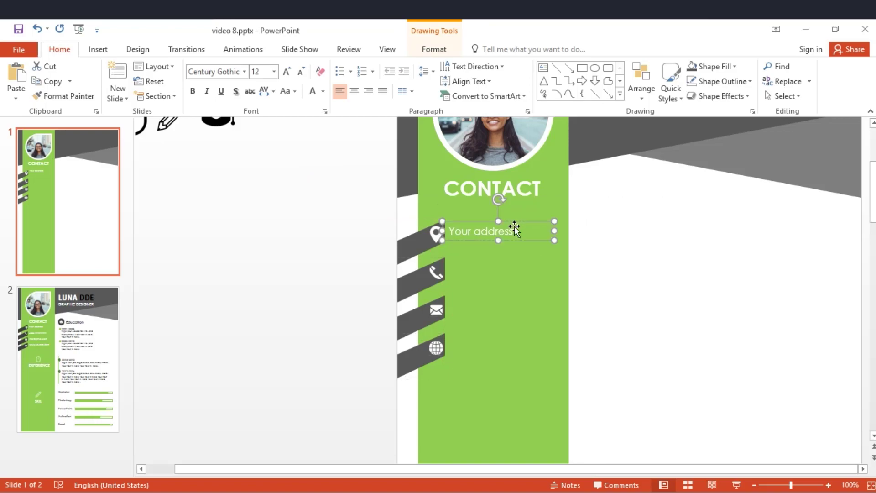
- Duplicate the address line beside the phone icon and replace it with a phone number
left_click(619, 258)
left_click(524, 224)
key("ctrl+d")
left_click_drag(528, 234, 516, 259)
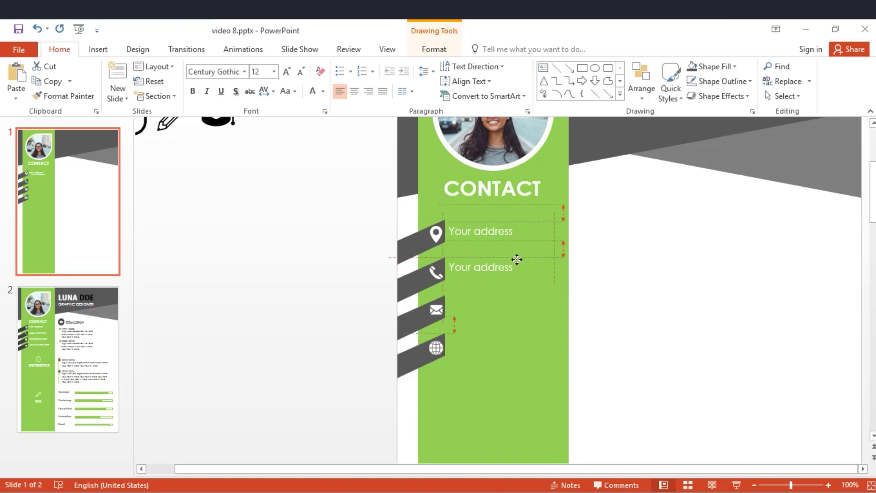
left_click_drag(517, 259, 517, 261)
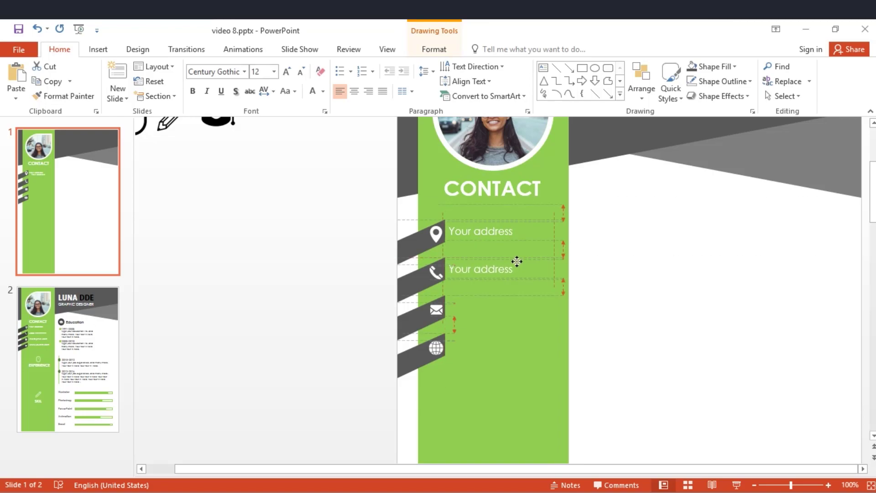
left_click(612, 269)
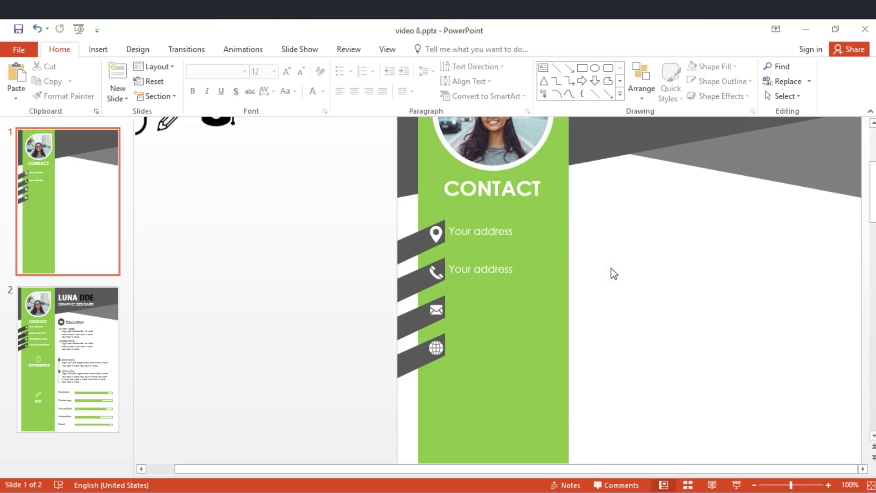
left_click(478, 269)
key("ctrl+a")
key("BackSpace")
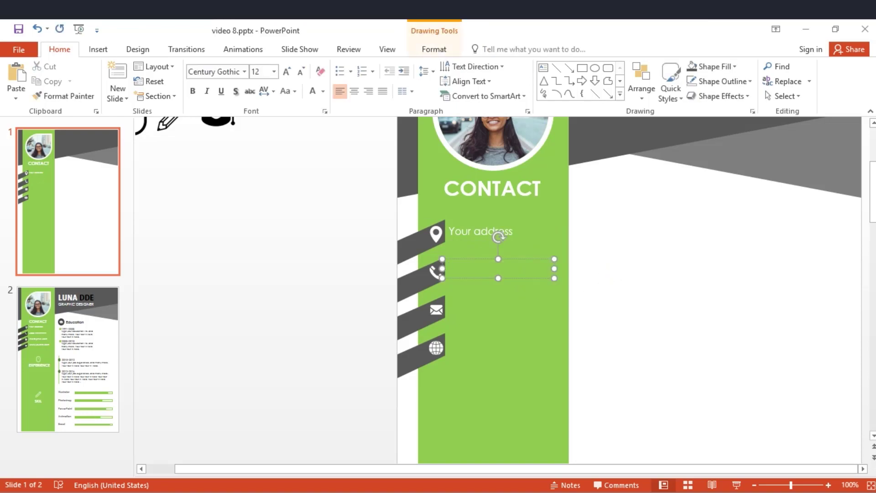
type("800")
- Copy the phone line beside the envelope icon and change it to an e-mail address
left_click(613, 322)
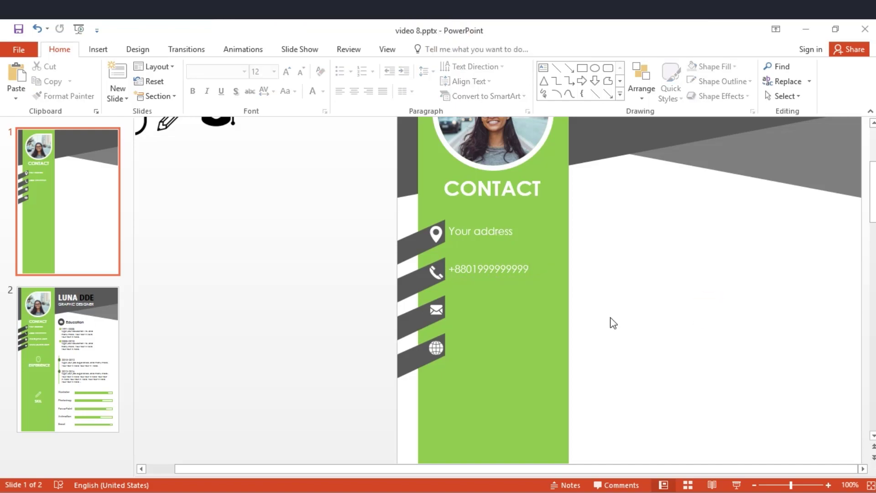
left_click(527, 276)
left_click_drag(526, 275, 532, 318)
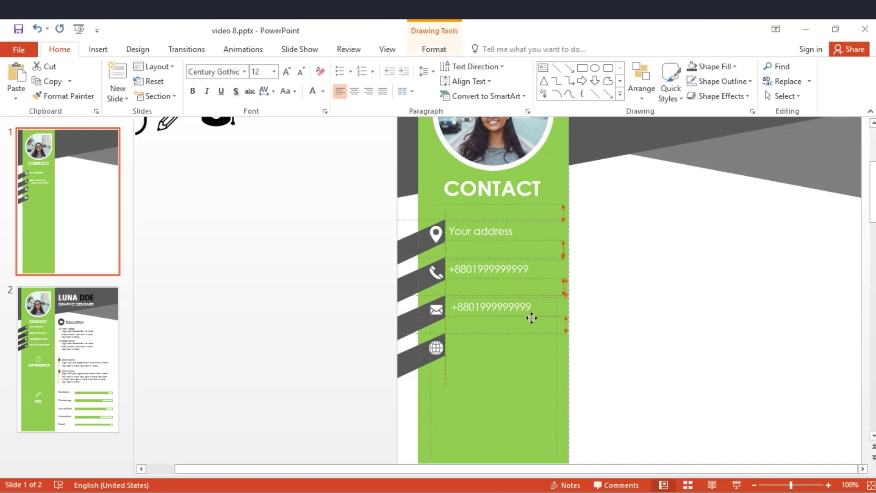
key("BackSpace")
type("mail")
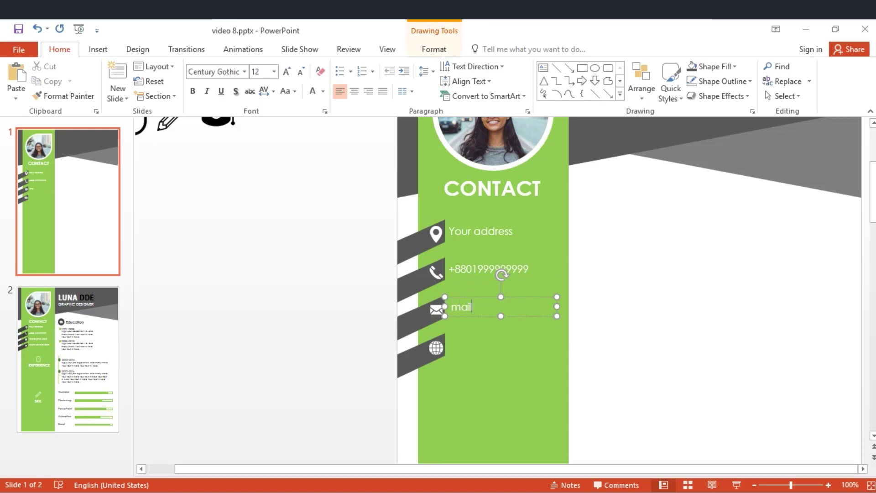
type("@gmail")
type(".com")
left_click(593, 340)
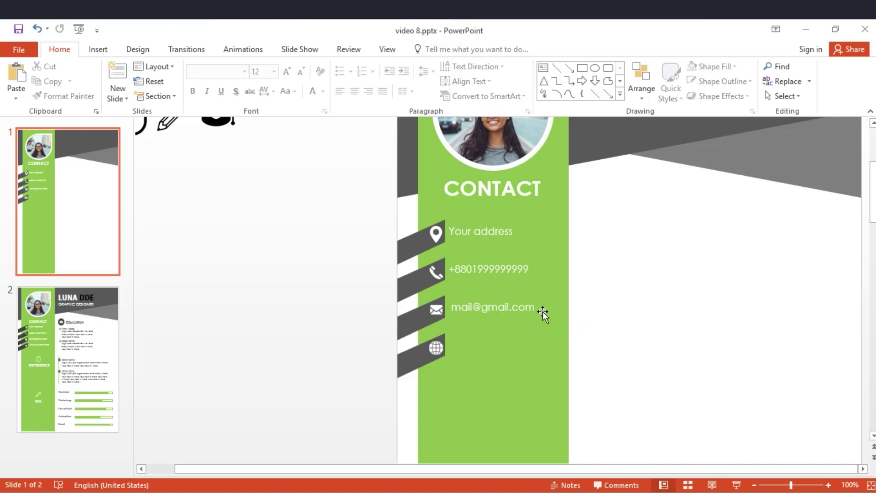
mouse_move(543, 311)
left_mouse_down()
mouse_move(552, 326)
mouse_move(539, 353)
left_mouse_up()
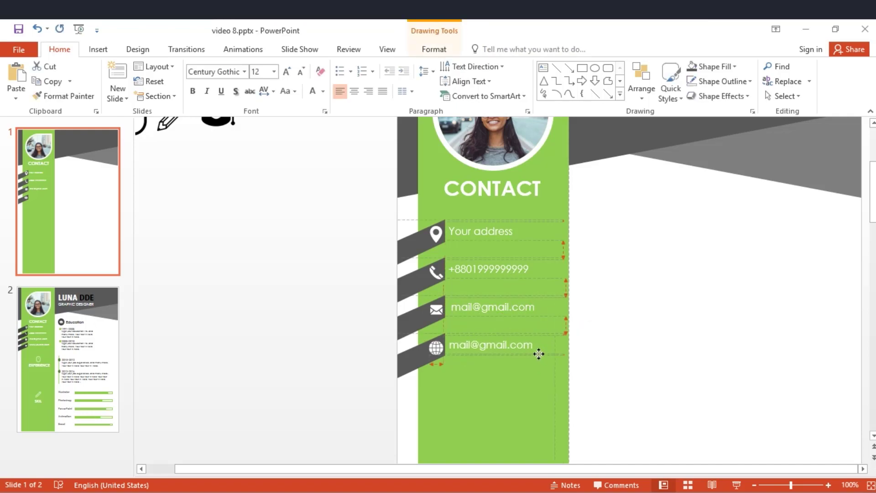
left_click(645, 346)
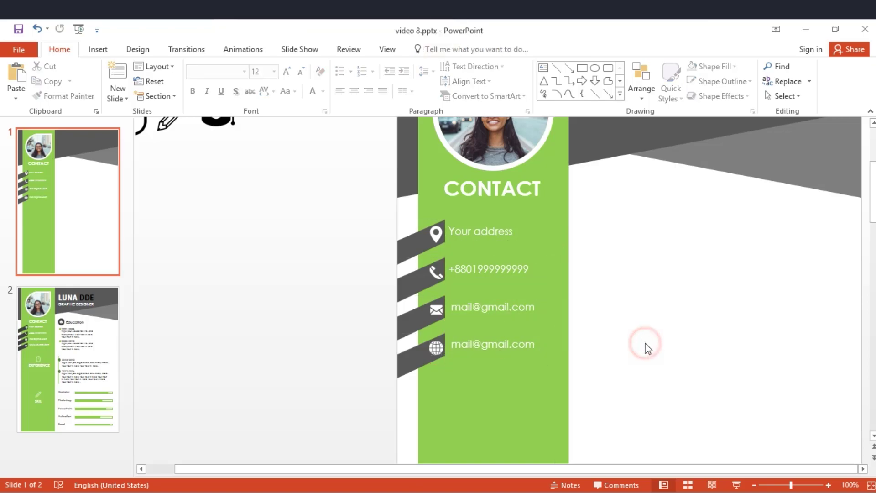
left_click(509, 348)
key("ctrl+a")
key("BackSpace")
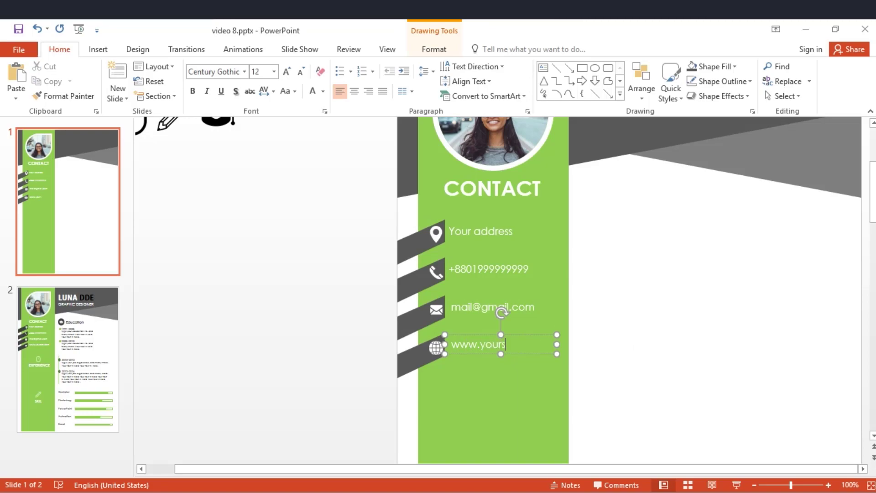
left_click(654, 343)
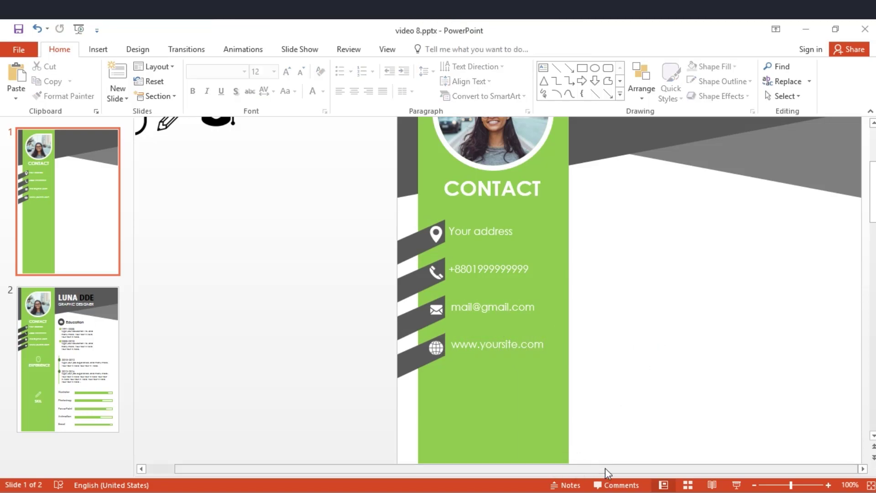
- Move the pencil, graduation-cap and mouse icons aside off the slide
scroll(663, 322, "up", 1)
scroll(662, 321, "up", 3)
left_click_drag(258, 233, 132, 185)
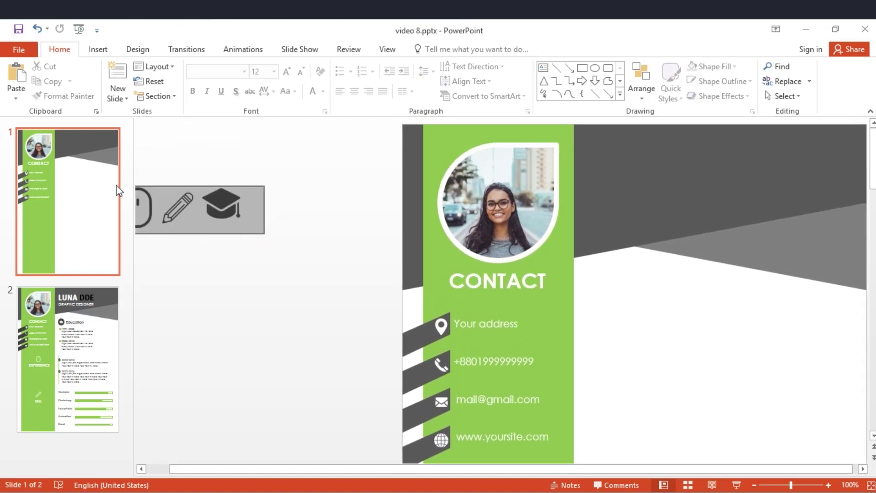
left_click_drag(221, 203, 341, 160)
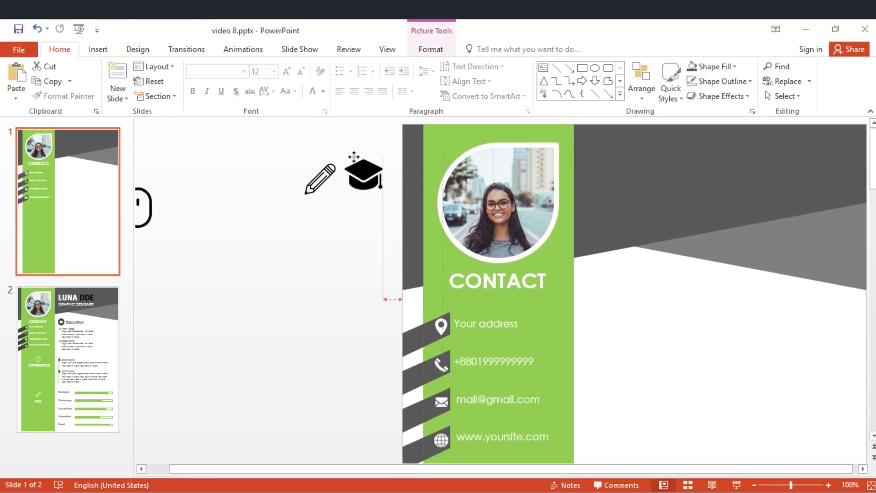
left_click(188, 233)
left_click_drag(158, 207, 276, 166)
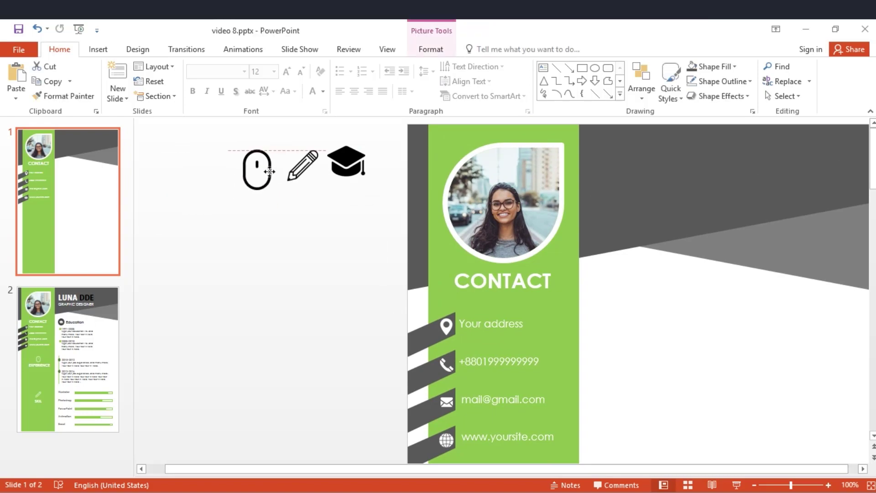
left_click(839, 237)
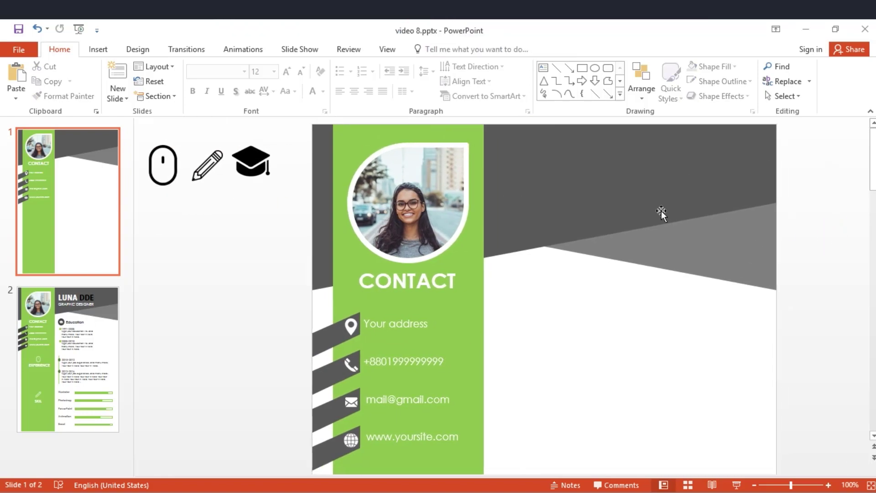
- Draw a text box on the grey header with the name in 40 pt Adobe Fan Heiti
left_click(542, 69)
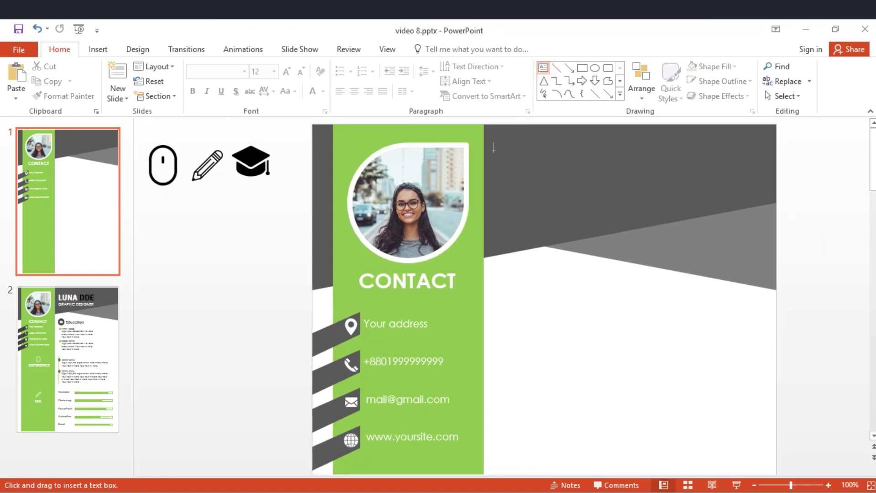
left_click_drag(492, 150, 678, 217)
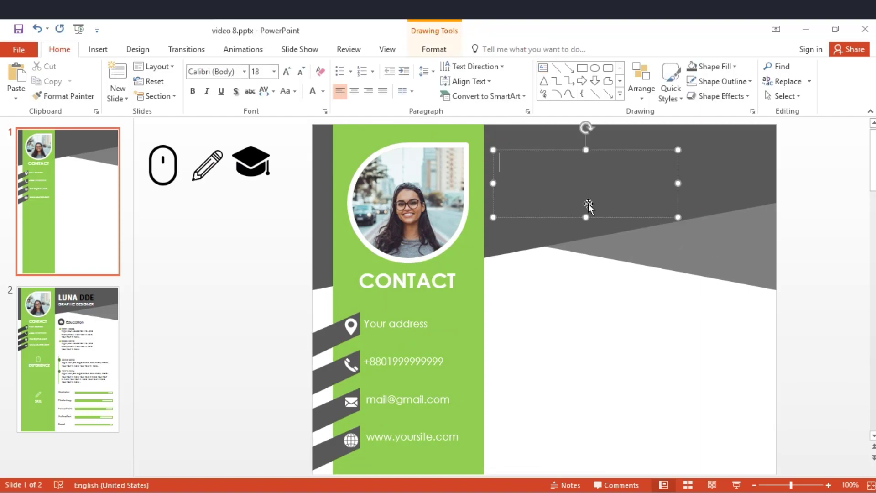
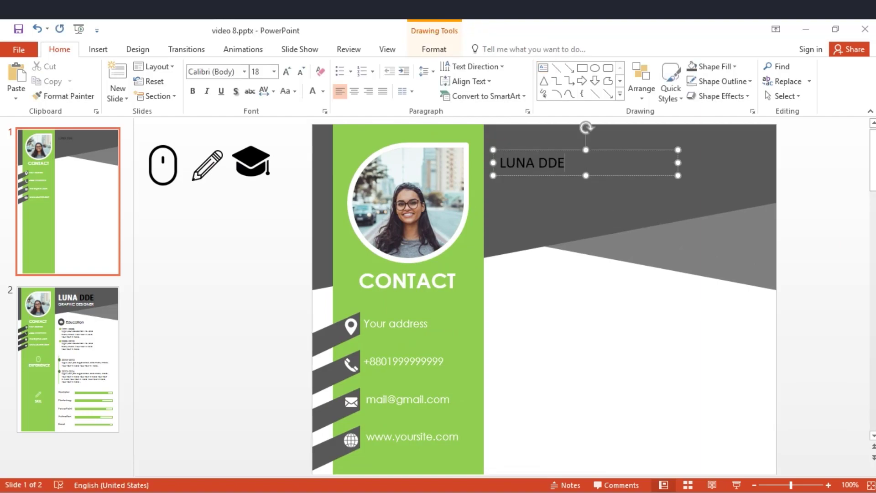
key("ctrl+a")
right_click(568, 160)
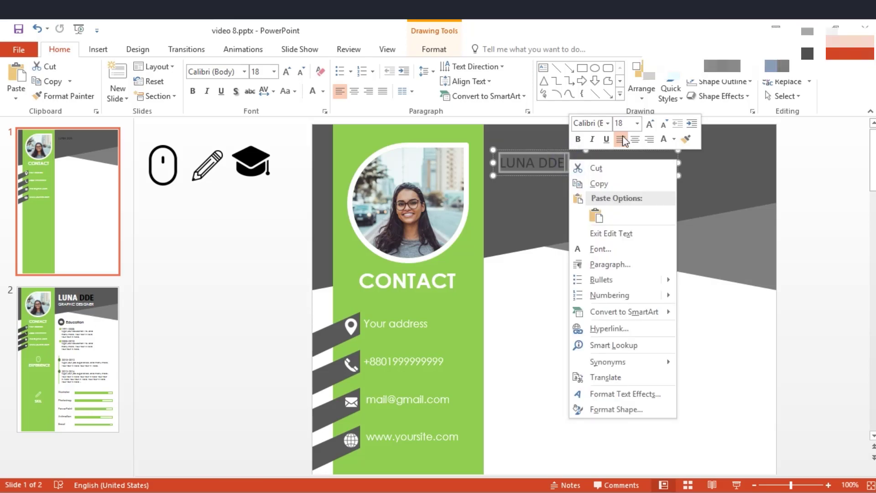
left_click(637, 124)
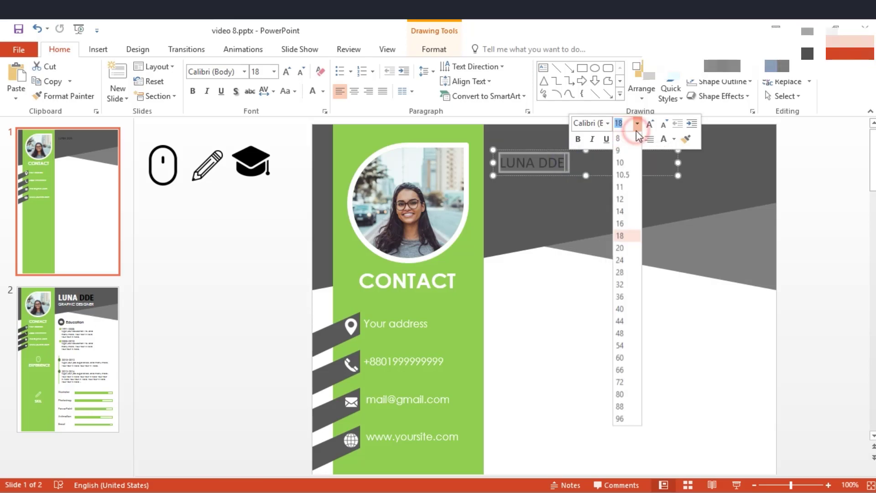
left_click(624, 283)
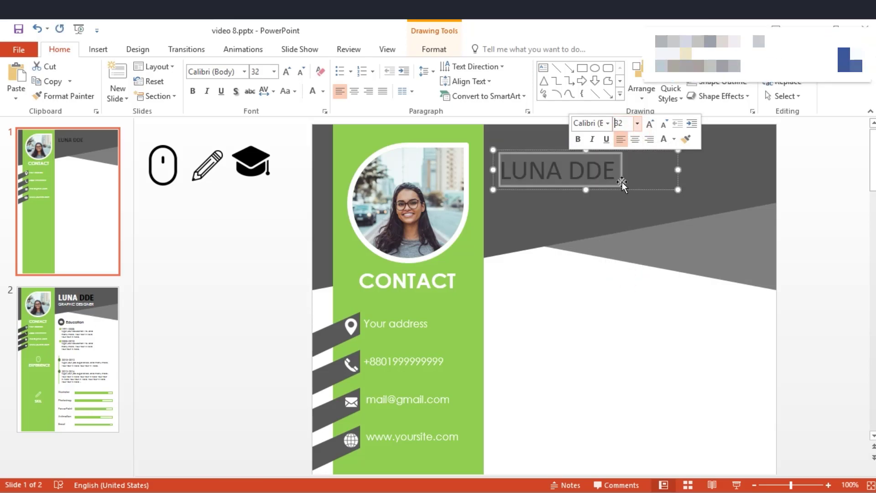
left_click(679, 131)
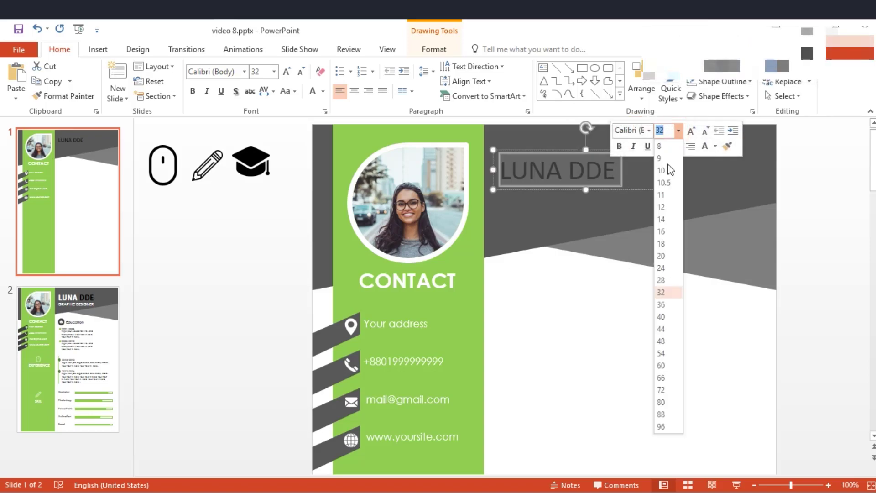
left_click(661, 316)
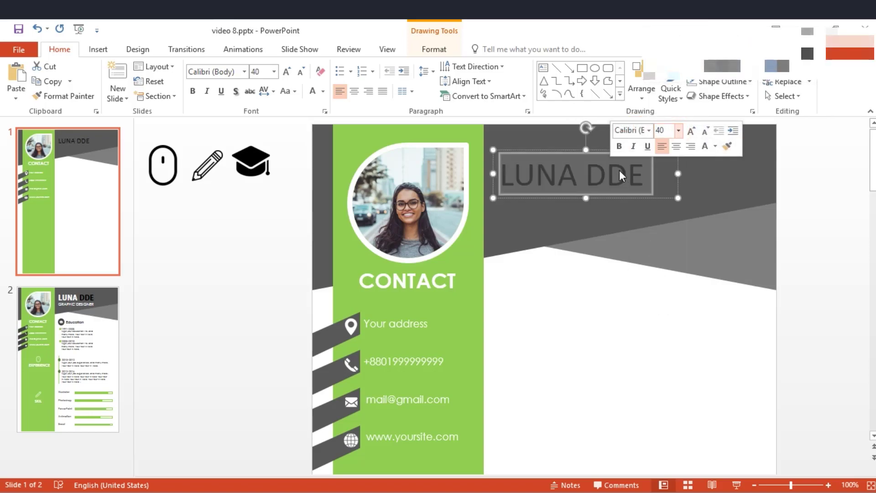
left_click(649, 131)
left_click(680, 269)
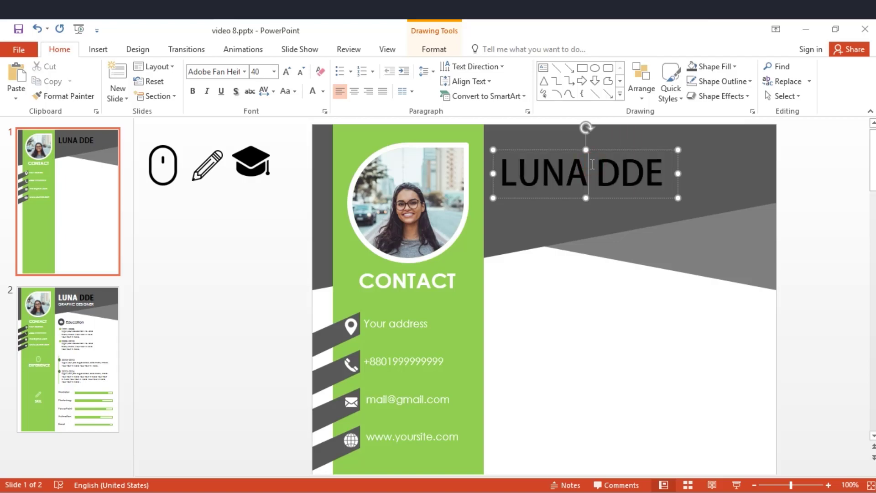
- Make the first name white
left_click_drag(594, 175, 502, 168)
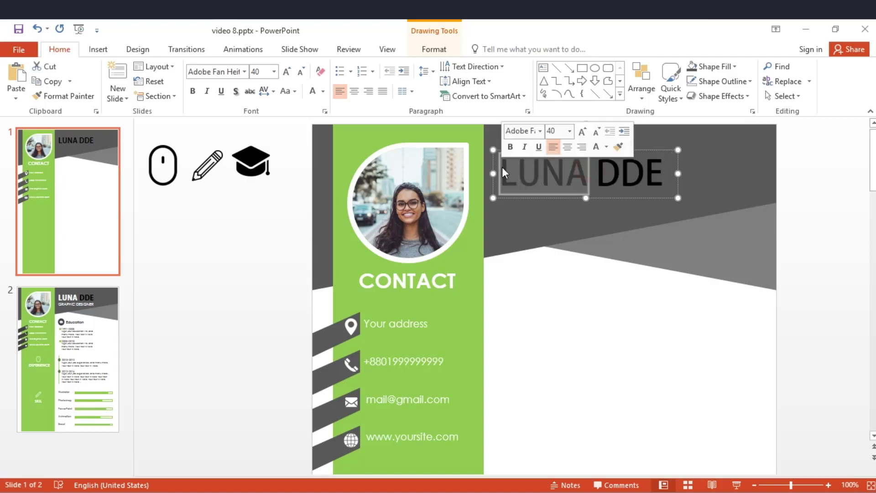
left_click(606, 146)
left_click(597, 174)
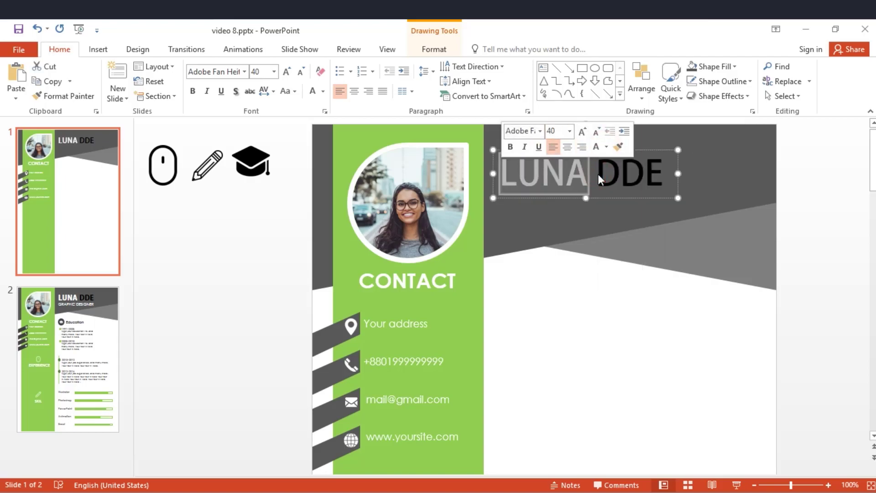
right_click(548, 163)
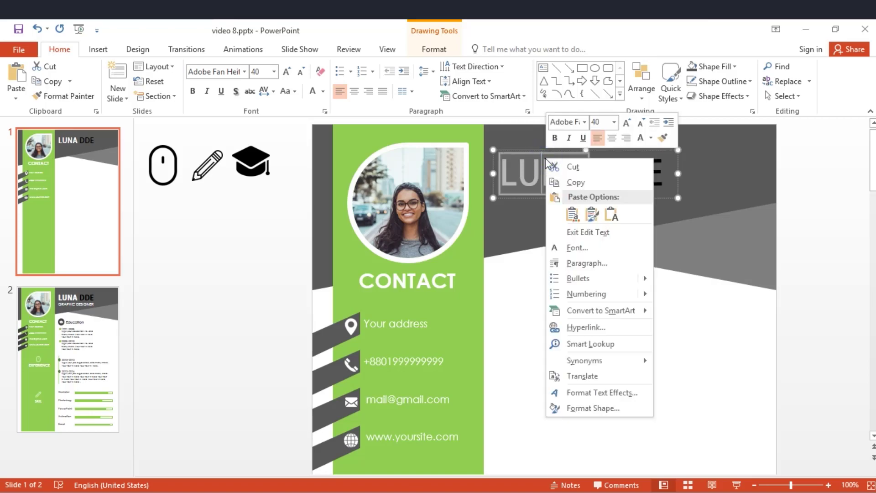
key("Escape")
left_click(503, 168)
- Make the whole name bold in a heavier font
triple_click(599, 163)
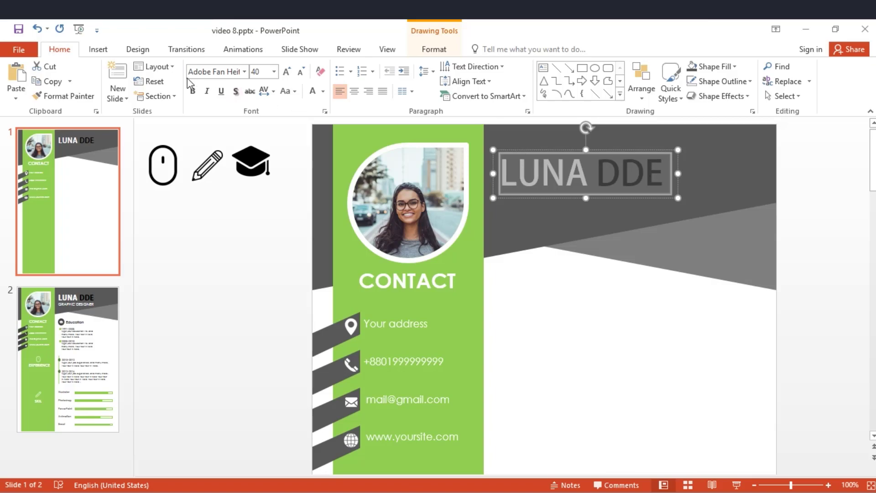
left_click(194, 92)
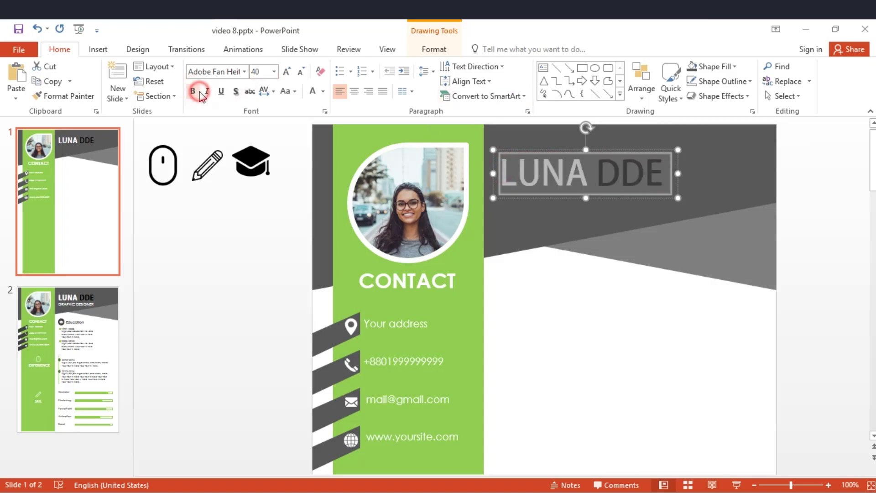
left_click(537, 177)
right_click(537, 177)
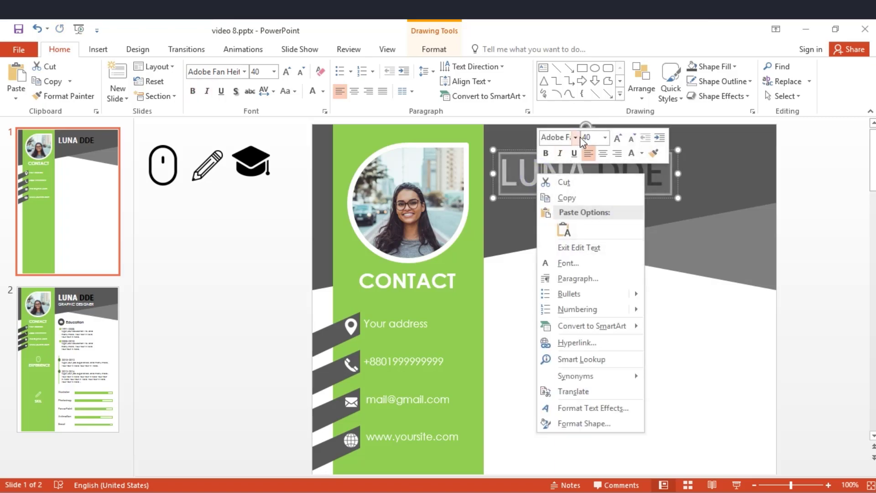
key("Escape")
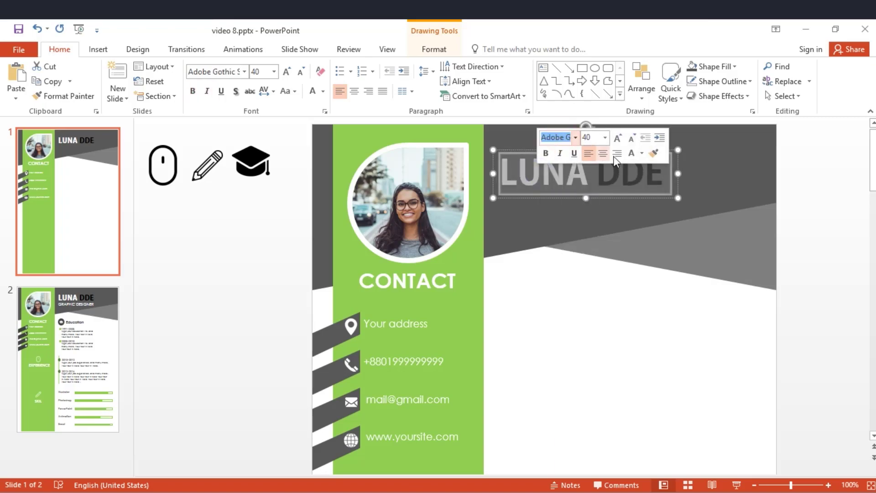
left_click(658, 173)
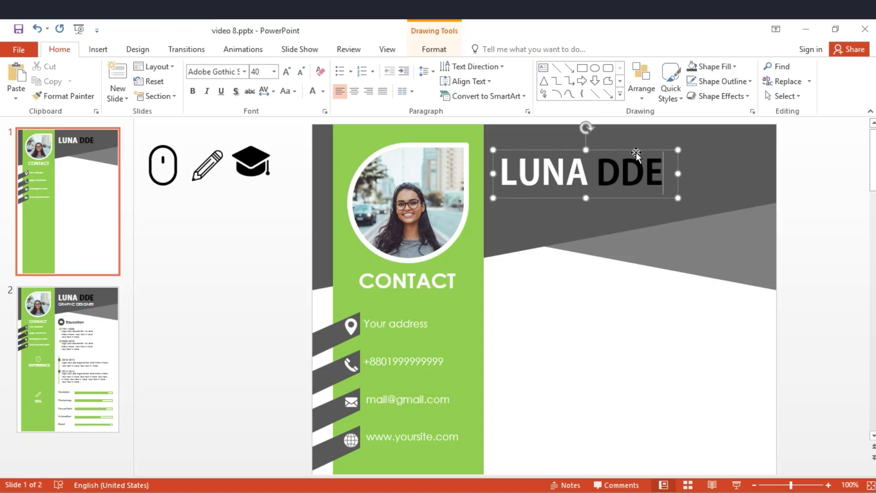
- Move the name up toward the header top and copy the CONTACT box beneath it
left_click_drag(637, 153, 636, 140)
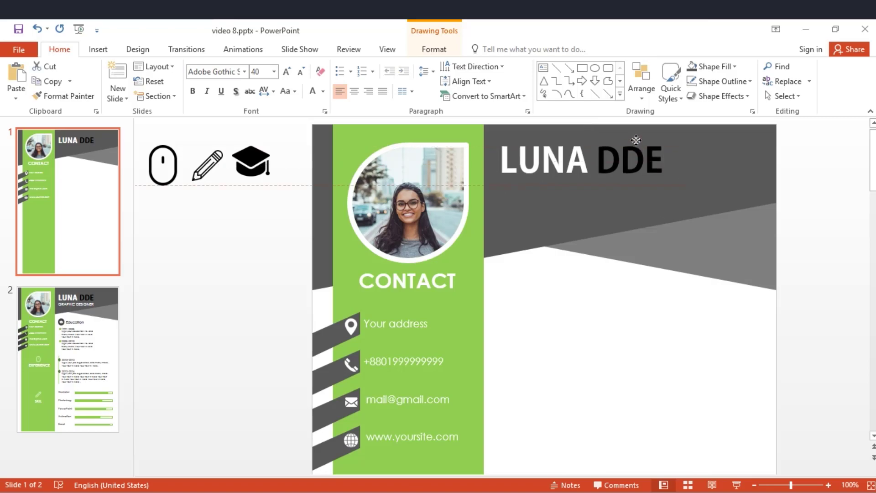
left_click(604, 305)
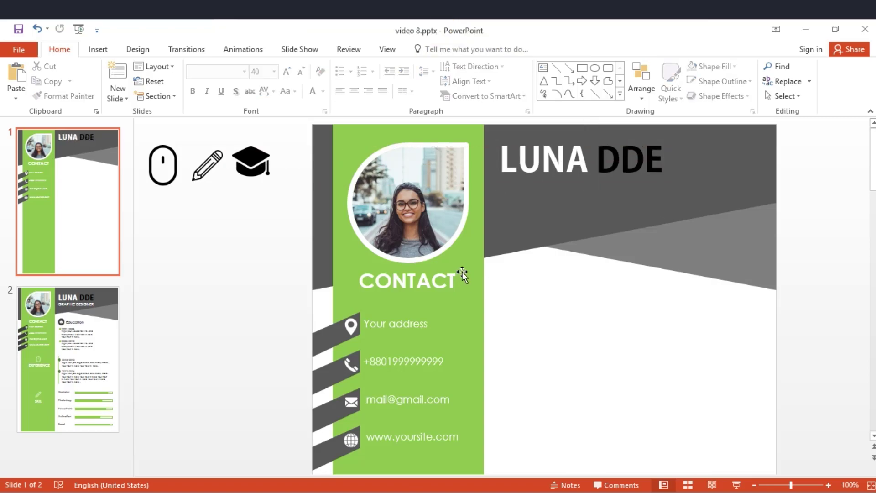
left_click_drag(462, 272, 601, 177)
- Retype the copied box as 'GRAPHIC DESIGNER' and widen it to fit one line
key("BackSpace")
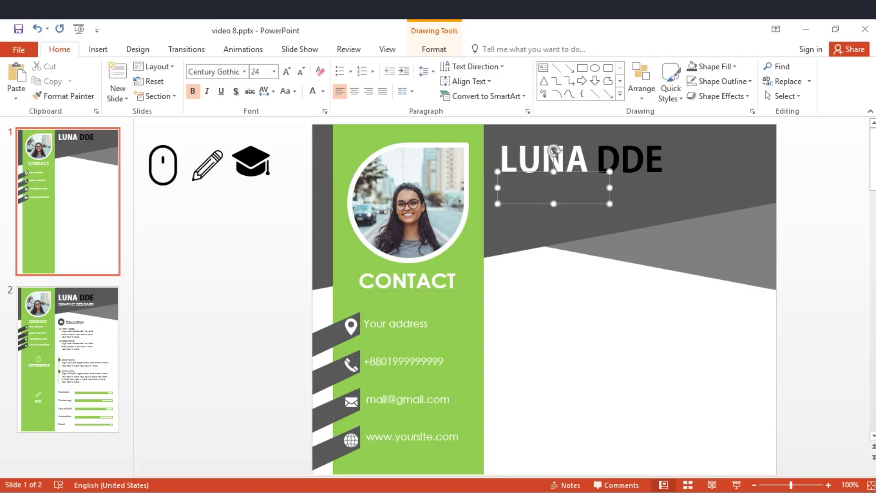
type("GRAPHIC DESIG")
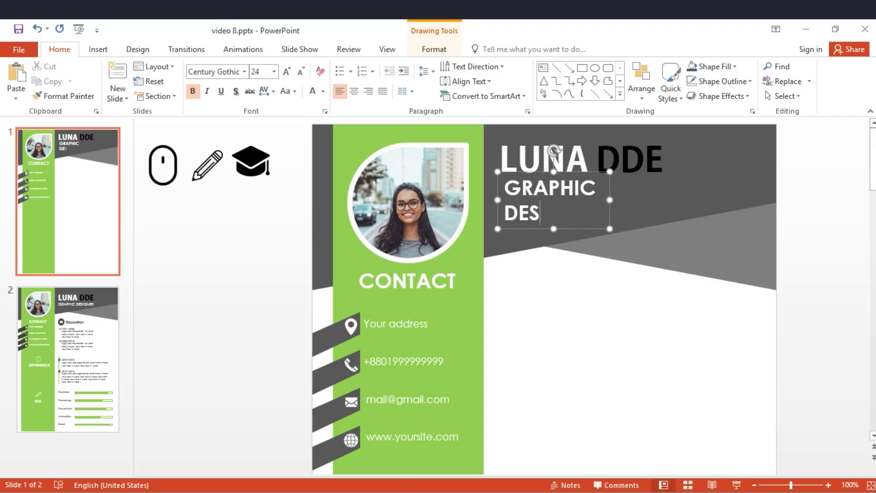
type("NER")
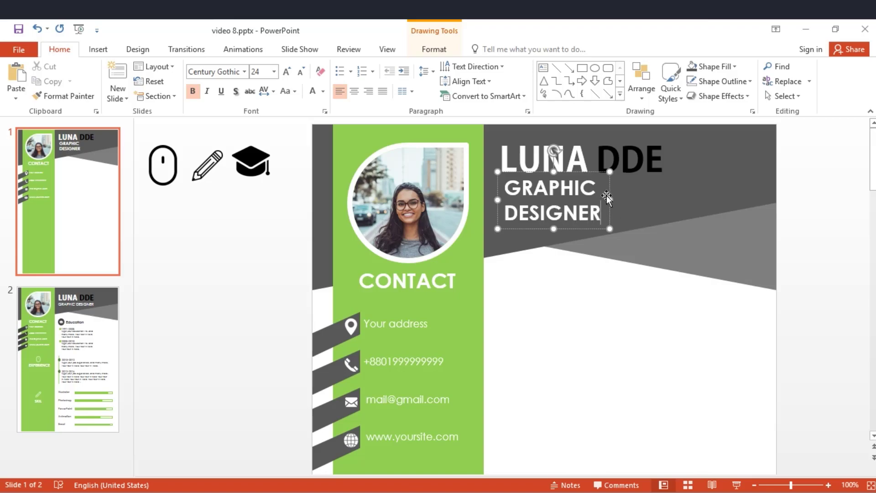
left_click_drag(610, 200, 706, 200)
- Set the subtitle to 20 pt, remove bold, and nudge it in line under the name
left_click(274, 71)
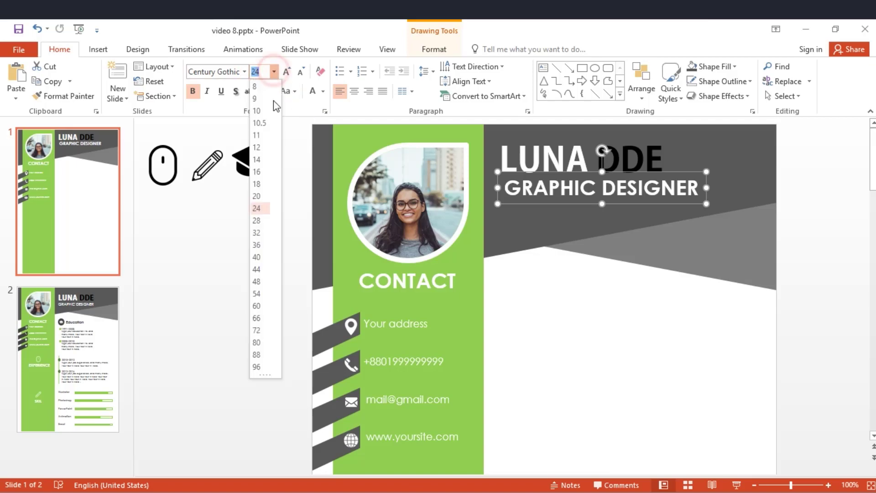
left_click(262, 190)
left_click(198, 90)
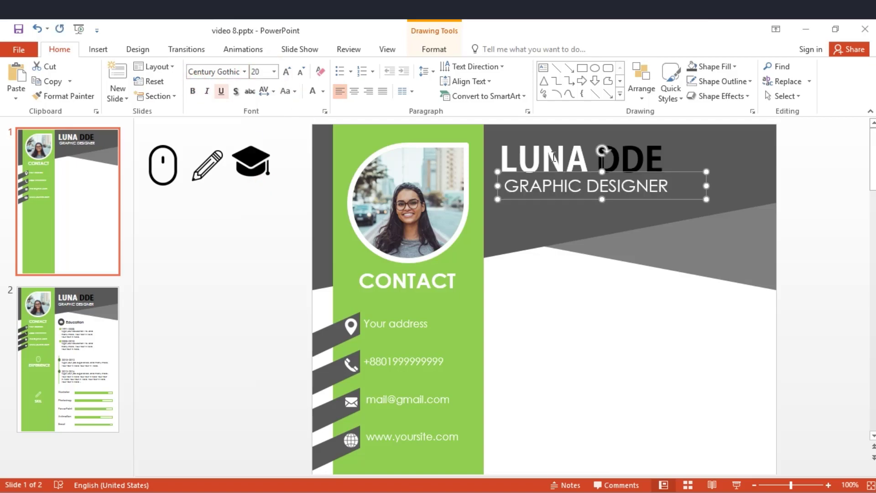
key("Left")
key("Left")
key("Left")
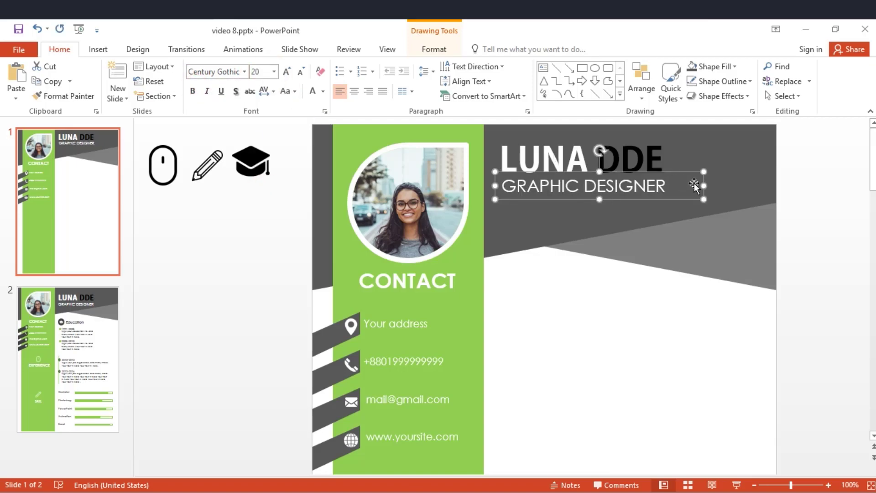
key("Down")
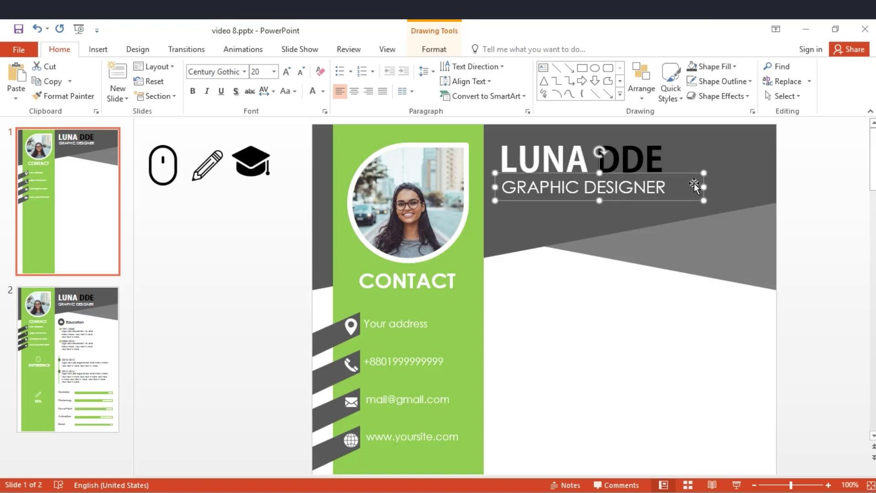
left_click(853, 188)
left_click(665, 196)
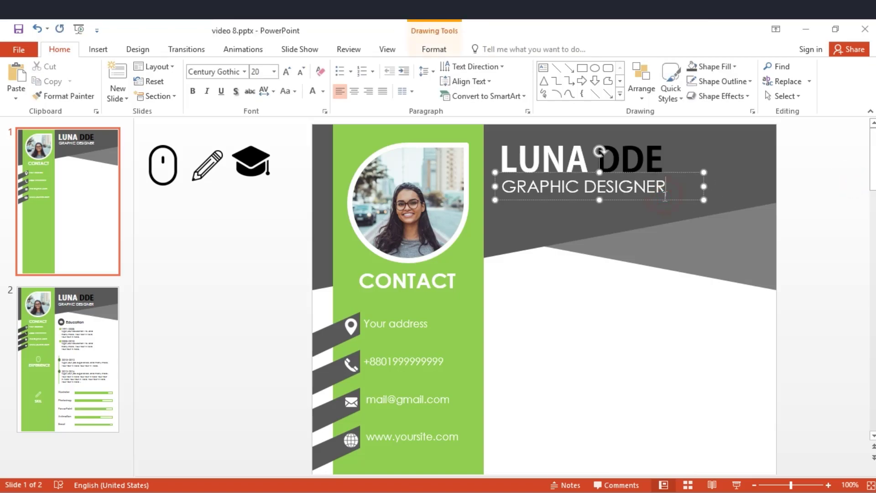
left_click(767, 241)
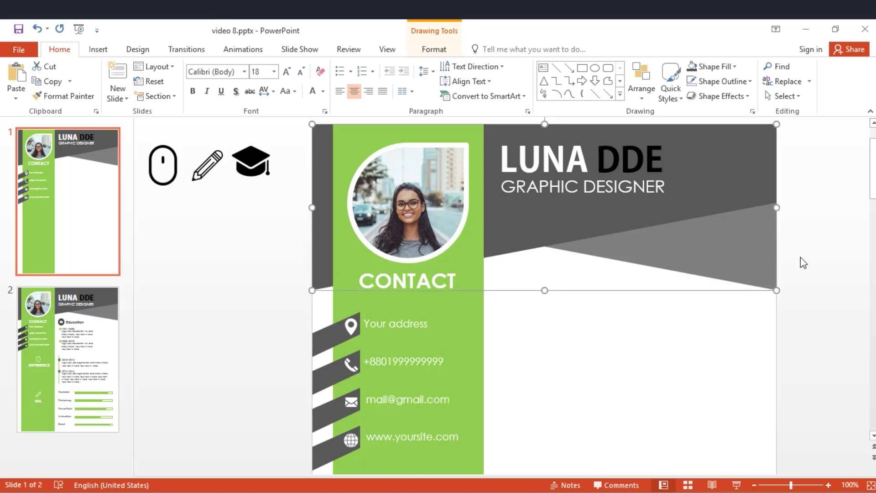
left_click(808, 262)
- Drag the mouse icon from beside the slide onto the slide
scroll(606, 405, "down", 3)
scroll(606, 405, "down", 2)
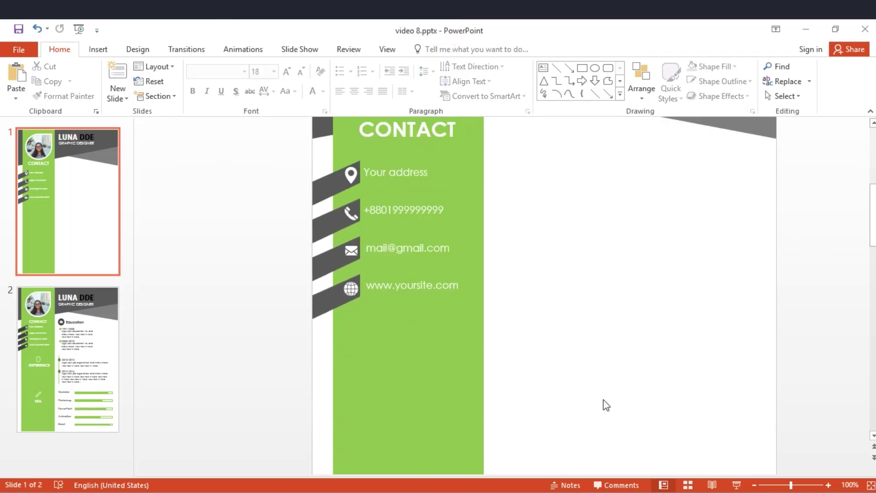
scroll(606, 405, "down", 2)
scroll(606, 405, "up", 6)
left_click_drag(162, 153, 551, 306)
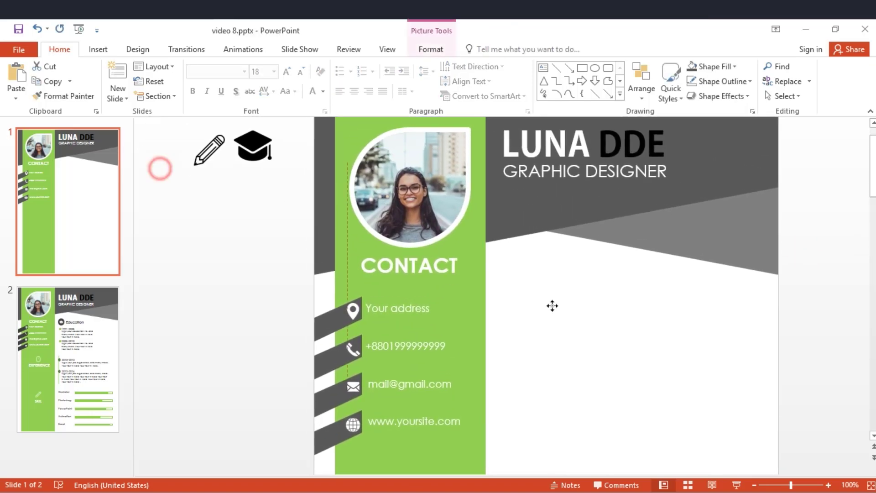
scroll(557, 310, "down", 3)
left_click(426, 153)
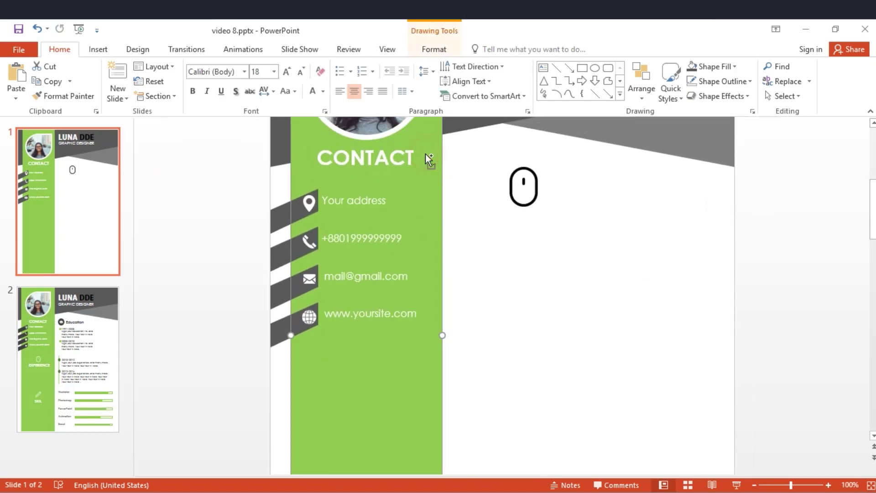
scroll(426, 154, "up", 1)
scroll(425, 153, "up", 1)
- Duplicate the CONTACT heading into the lower sidebar and retype it as a one-line 'EXPERIENCE'
left_click(417, 199)
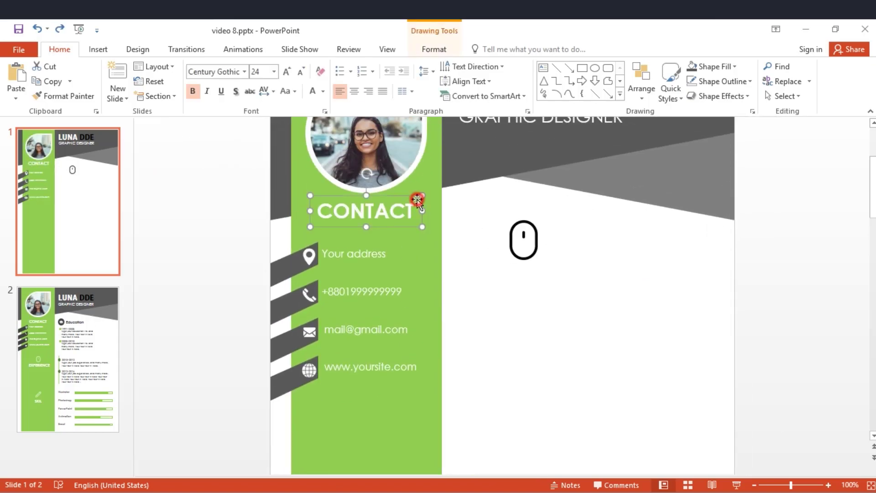
key("ctrl+d")
left_click_drag(426, 212, 416, 423)
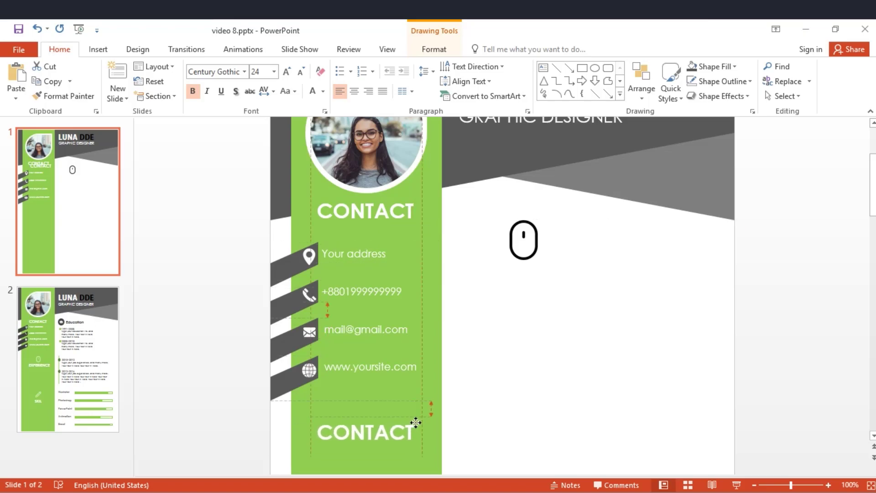
scroll(415, 422, "down", 3)
left_click(371, 355)
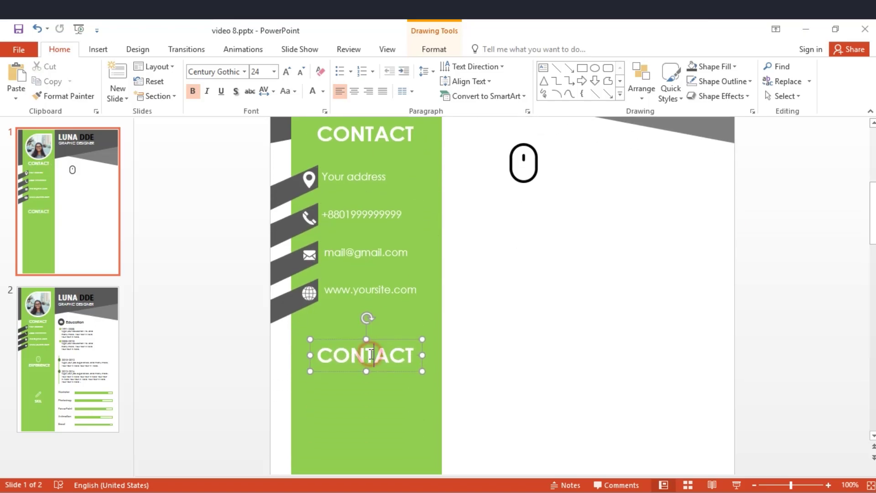
key("ctrl+a")
key("BackSpace")
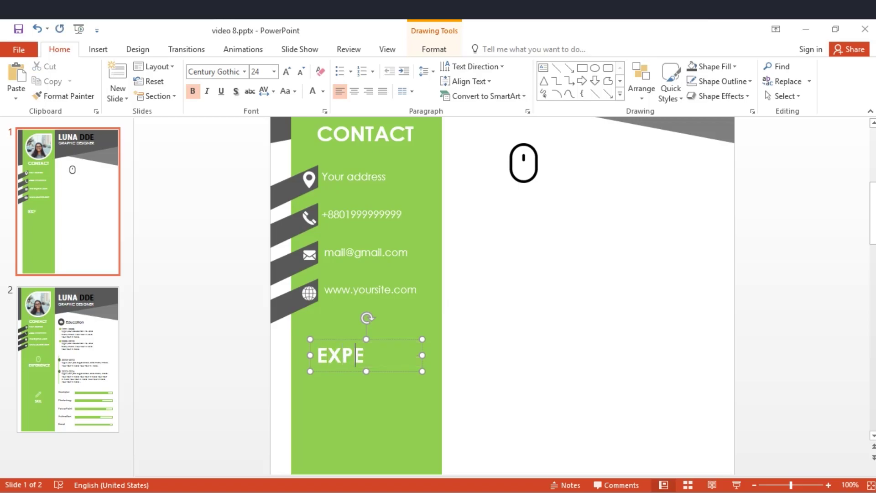
type("CE")
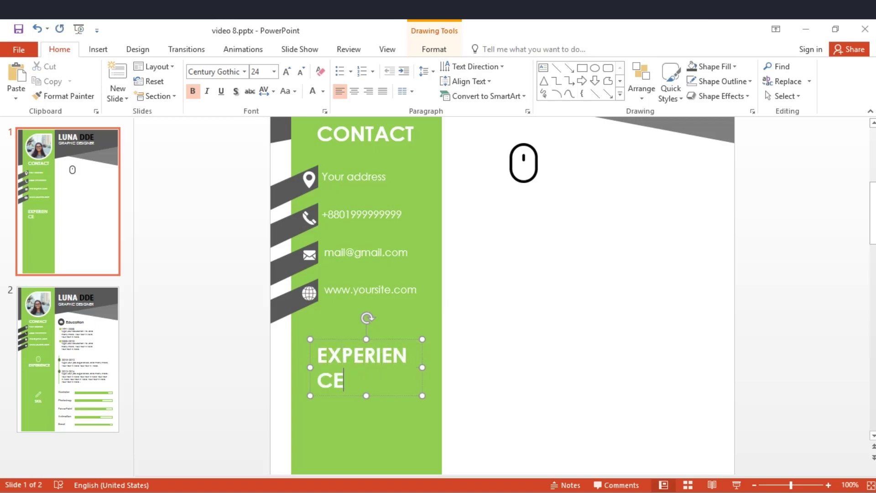
left_click_drag(424, 367, 492, 368)
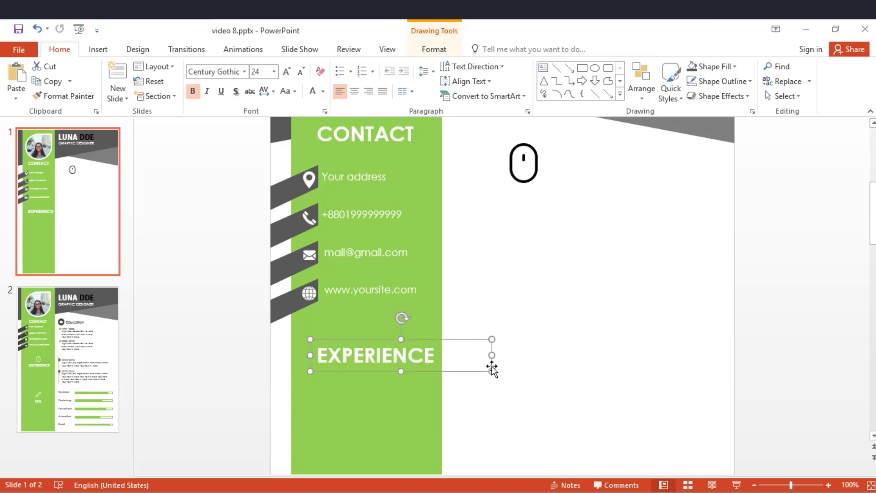
double_click(375, 351)
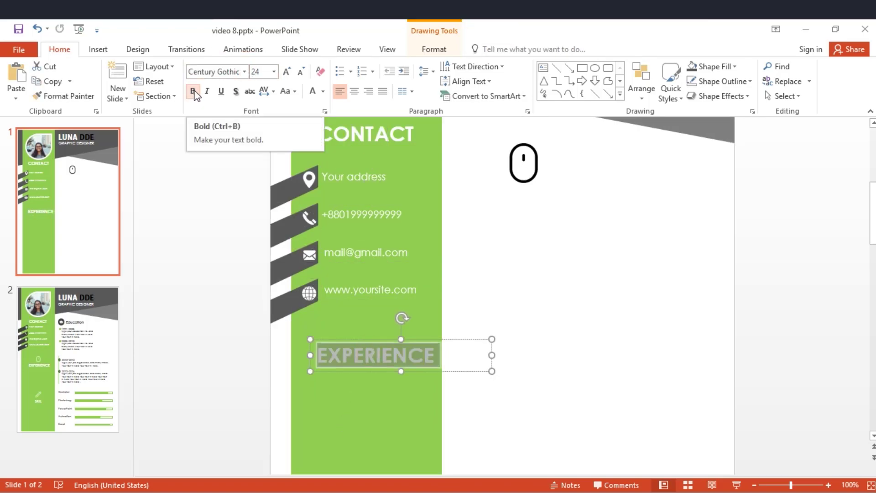
left_click_drag(475, 343, 468, 341)
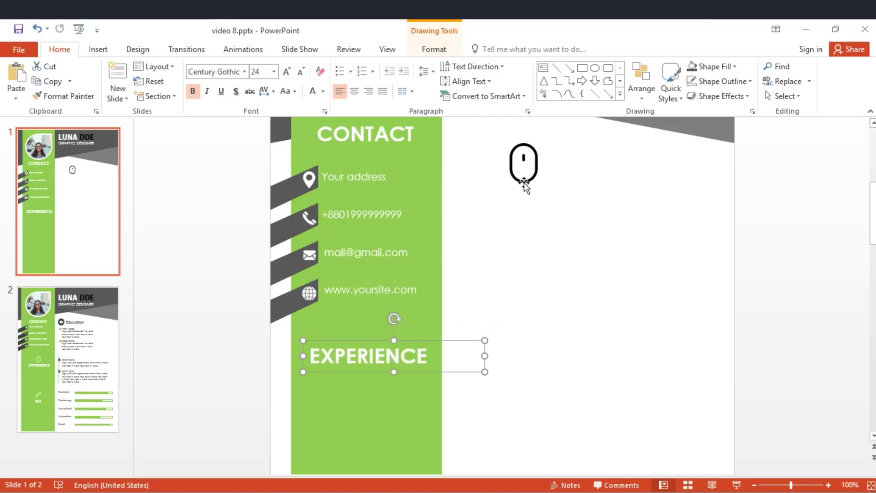
- Bring the mouse icon in front of the sidebar and place it above the EXPERIENCE heading
left_click_drag(525, 185, 530, 277)
right_click(530, 277)
mouse_move(573, 399)
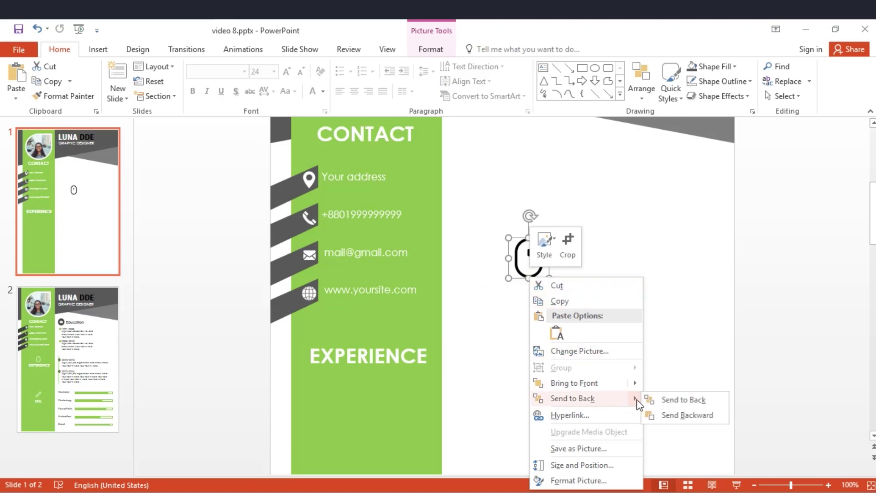
left_click(660, 385)
mouse_move(535, 260)
left_mouse_down()
mouse_move(369, 328)
mouse_move(372, 336)
left_mouse_up()
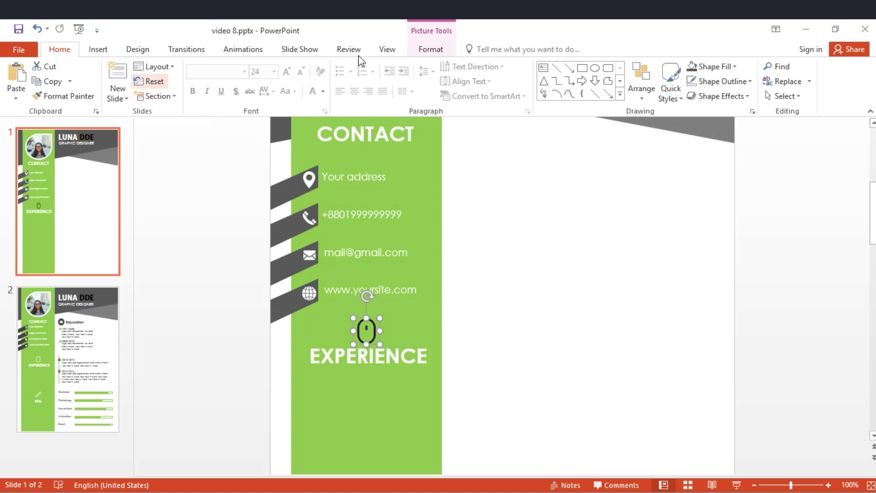
- Recolour the mouse icon white, then nudge it and the EXPERIENCE heading down two steps together
left_click(430, 49)
left_click(108, 80)
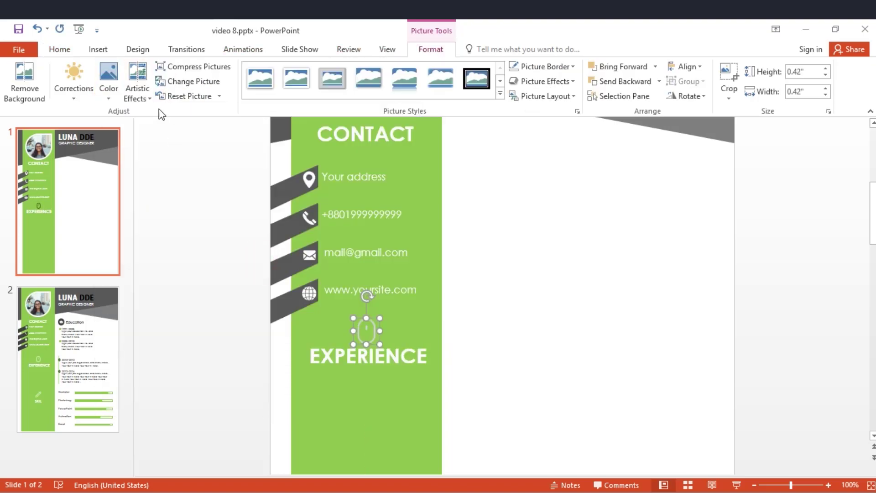
left_click(139, 96)
left_click(547, 316)
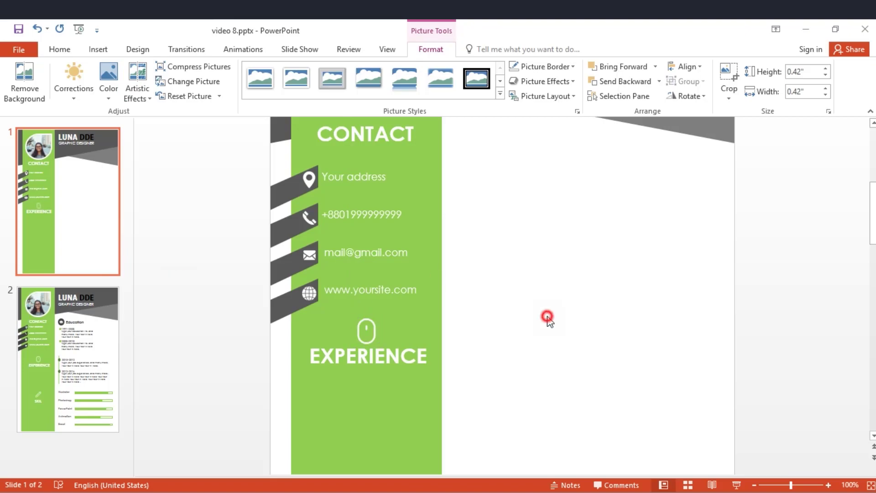
left_click(370, 330)
left_click(430, 348, "shift")
key("Down")
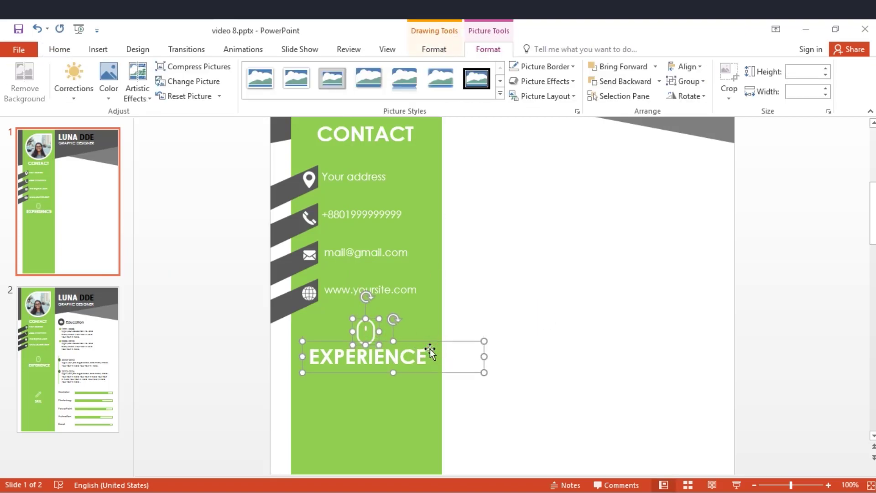
key("Down")
key("Down")
key("Down")
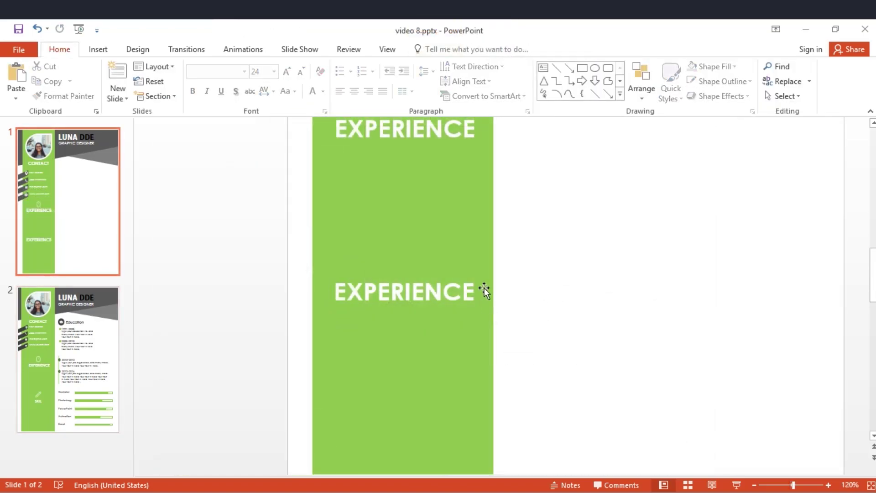
- Move the copied EXPERIENCE heading lower and retype its text as 'SKIL'
left_click_drag(484, 288, 485, 282)
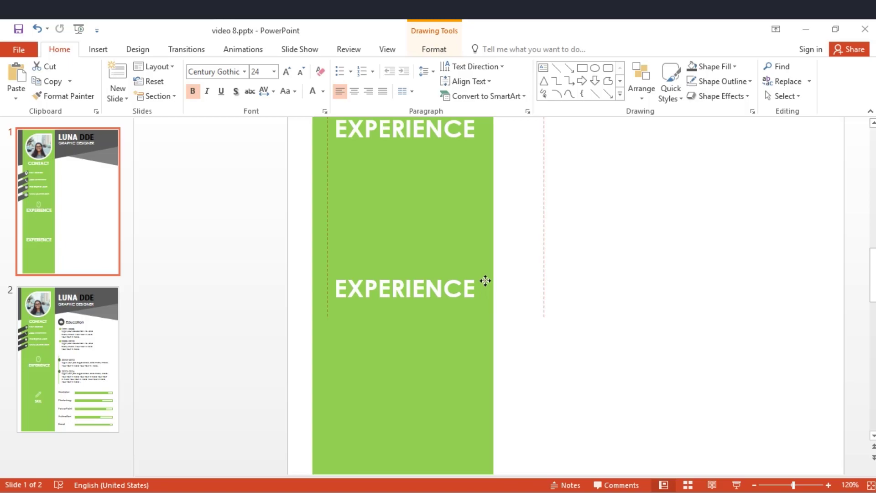
left_click_drag(485, 280, 484, 281)
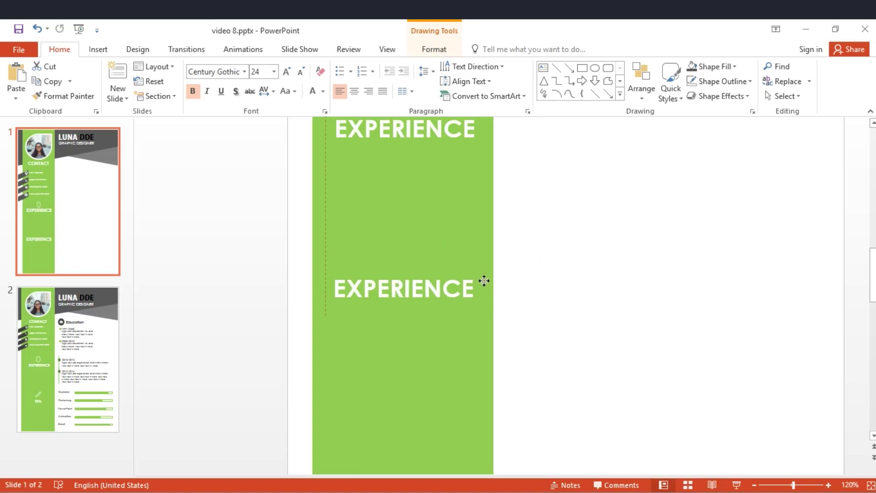
triple_click(439, 287)
key("Delete")
type("KIL")
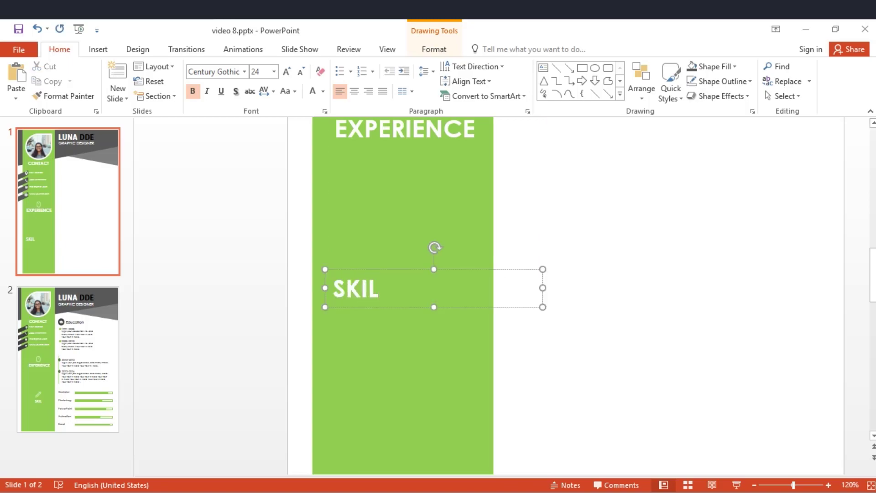
- Centre-align the SKIL text and centre its box on the green column
key("ctrl+a")
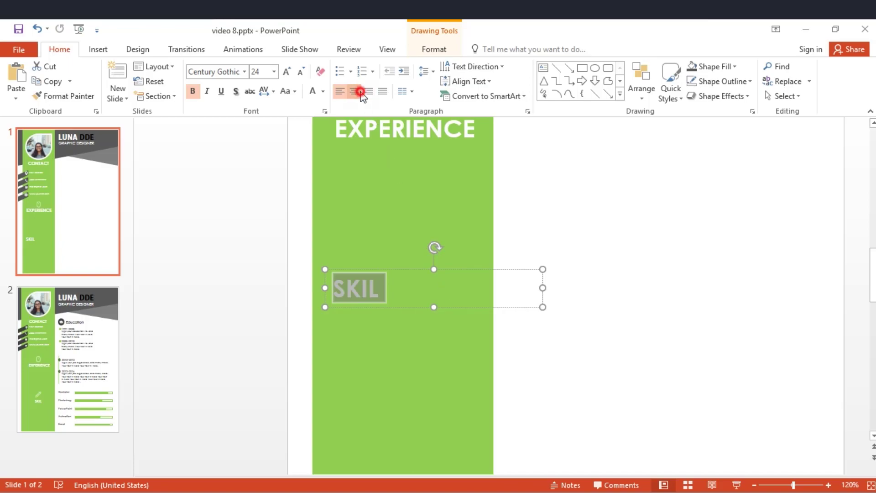
left_click(359, 92)
left_click_drag(538, 270, 512, 266)
left_click(582, 212)
scroll(582, 213, "up", 1)
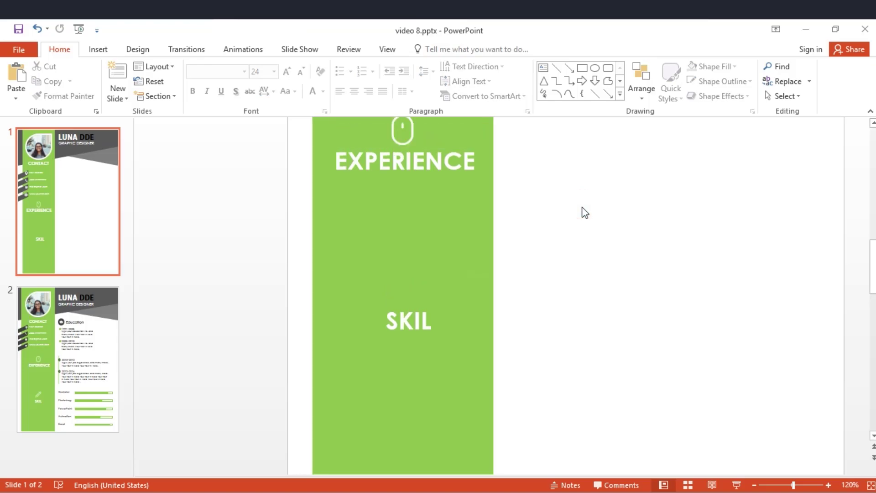
scroll(585, 215, "up", 4)
scroll(225, 209, "up", 3)
scroll(225, 206, "up", 2)
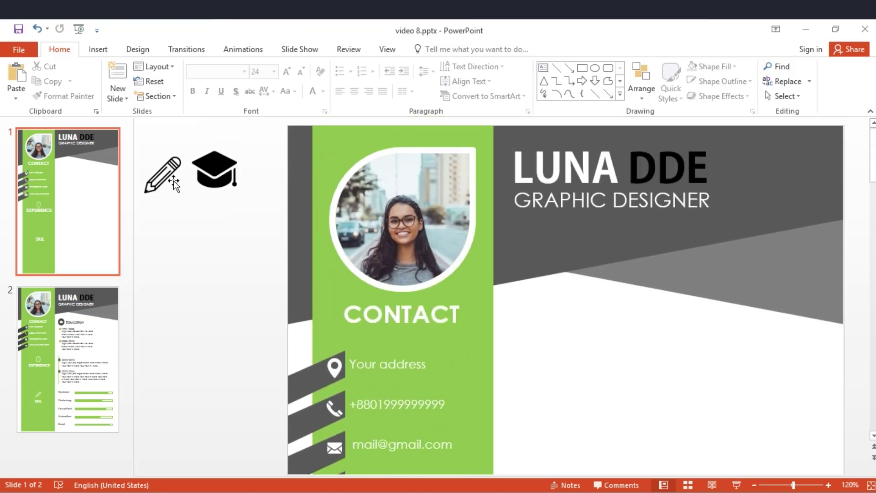
- Move the pencil icon onto the slide, bring it to front, and place it just above SKIL
mouse_move(173, 180)
left_mouse_down()
mouse_move(552, 348)
mouse_move(502, 150)
mouse_move(507, 274)
left_mouse_up()
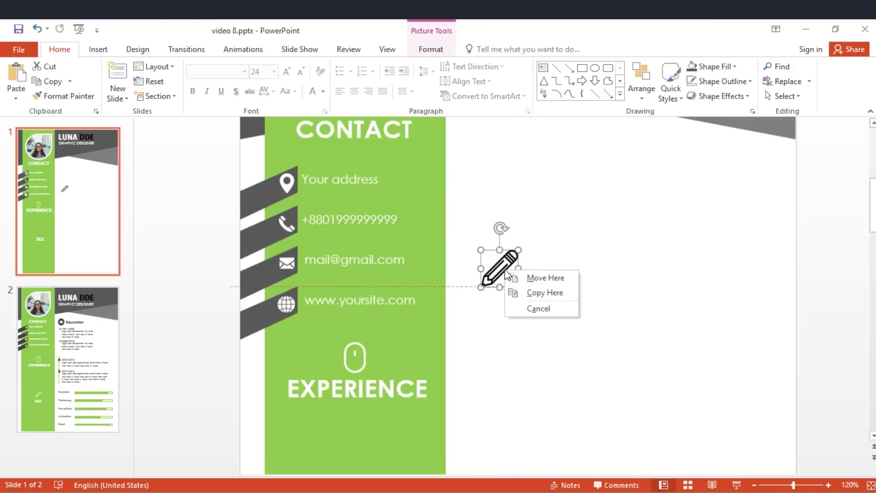
left_click(573, 217)
right_click(502, 265)
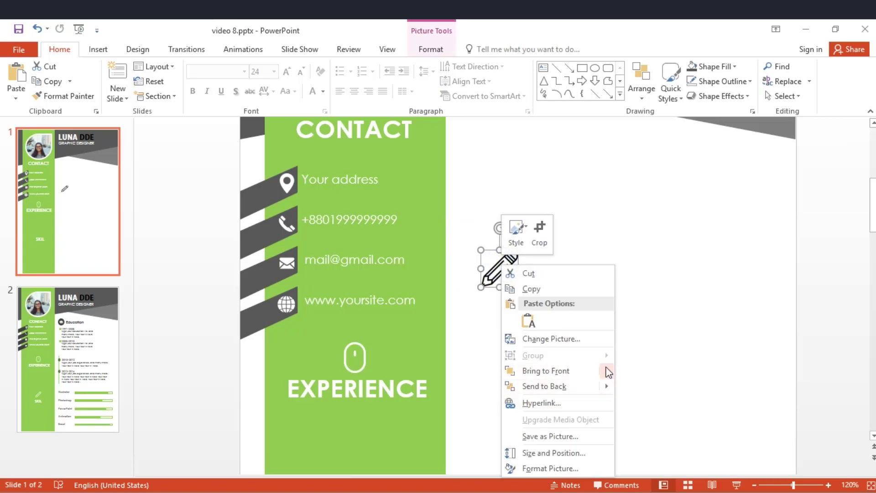
left_click(630, 369)
left_click_drag(503, 268, 404, 369)
scroll(404, 214, "down", 3)
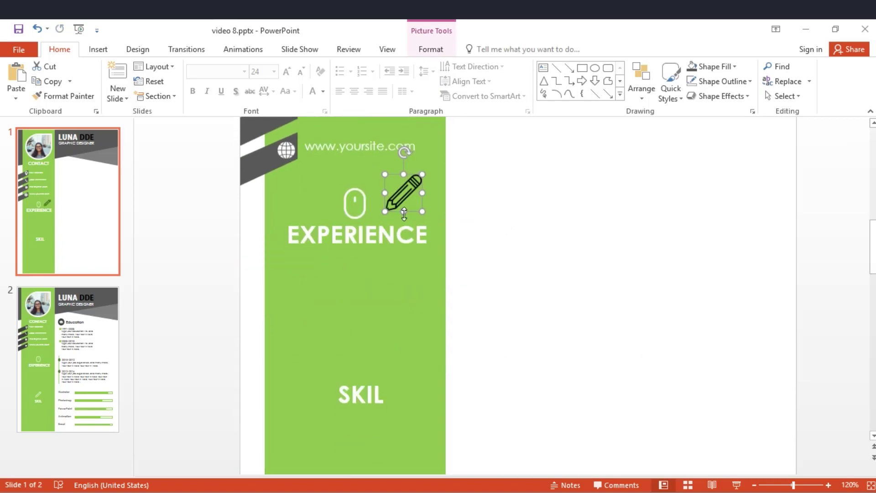
left_click_drag(396, 210, 355, 319)
scroll(355, 319, "down", 3)
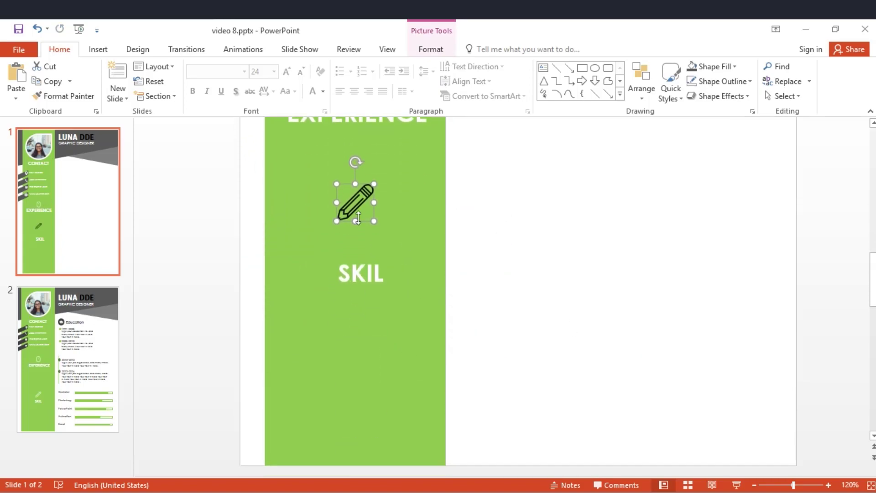
left_click_drag(358, 195, 363, 245)
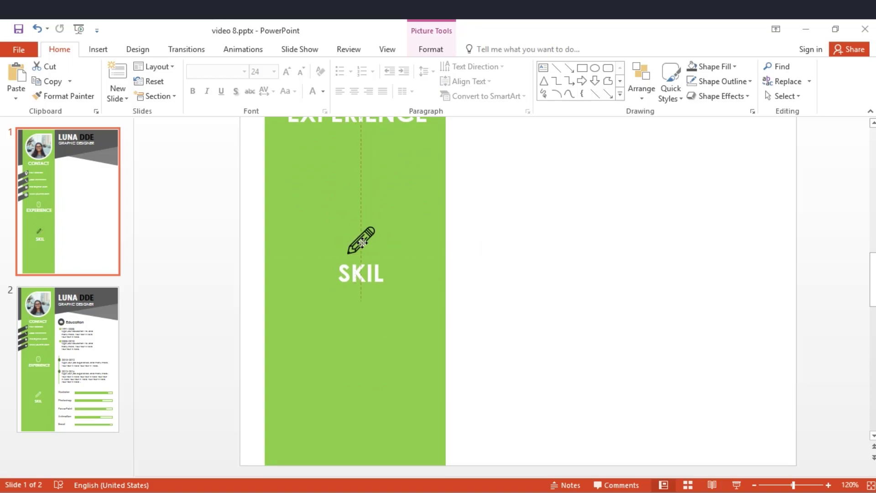
left_click_drag(363, 245, 361, 240)
- Recolour the pencil icon light and apply an artistic effect to it
left_click(429, 49)
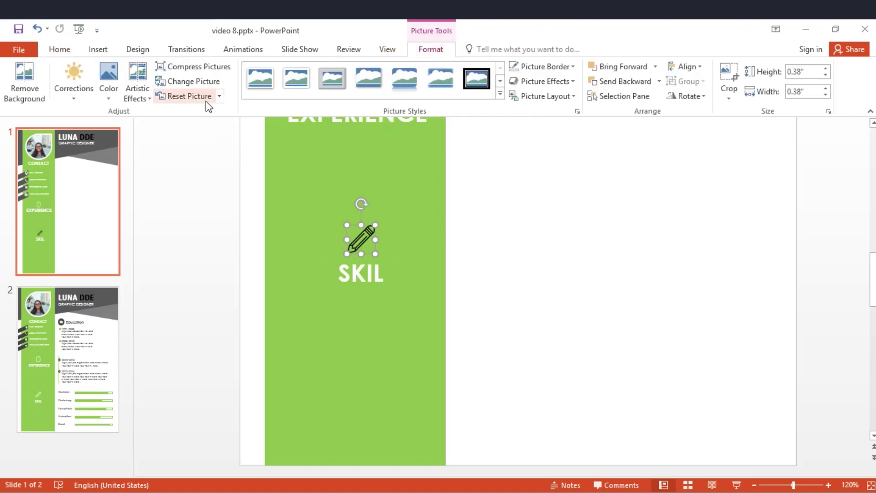
left_click(108, 75)
left_click(254, 256)
left_click(136, 71)
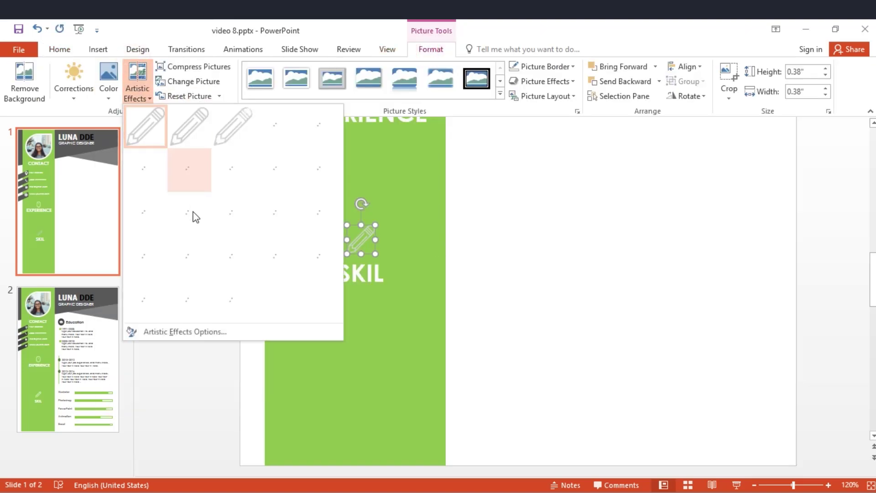
left_click(194, 298)
left_click(566, 240)
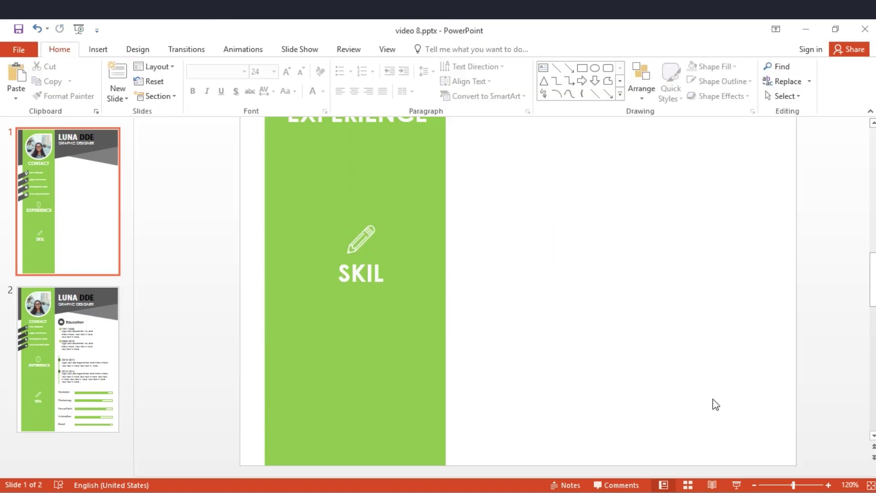
- Select the pencil icon and SKIL heading together and nudge them one step down
left_click(754, 485)
left_click(755, 485)
left_click(755, 485)
left_click(754, 485)
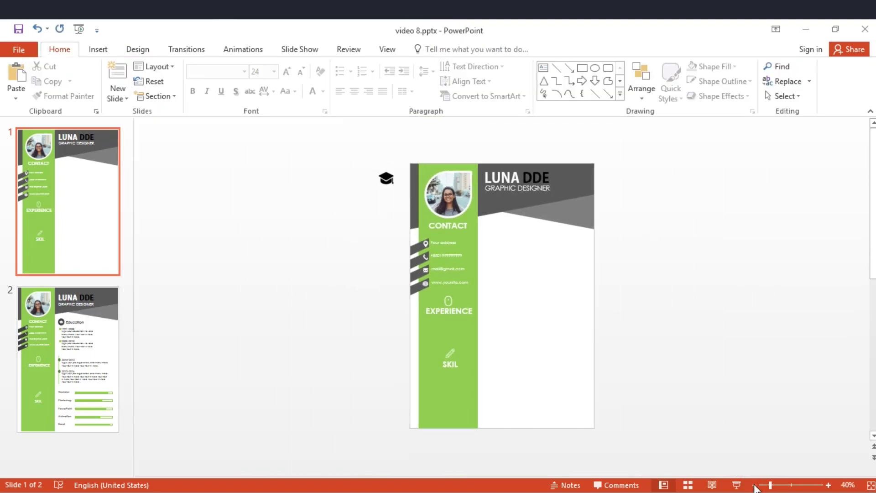
left_click(828, 485)
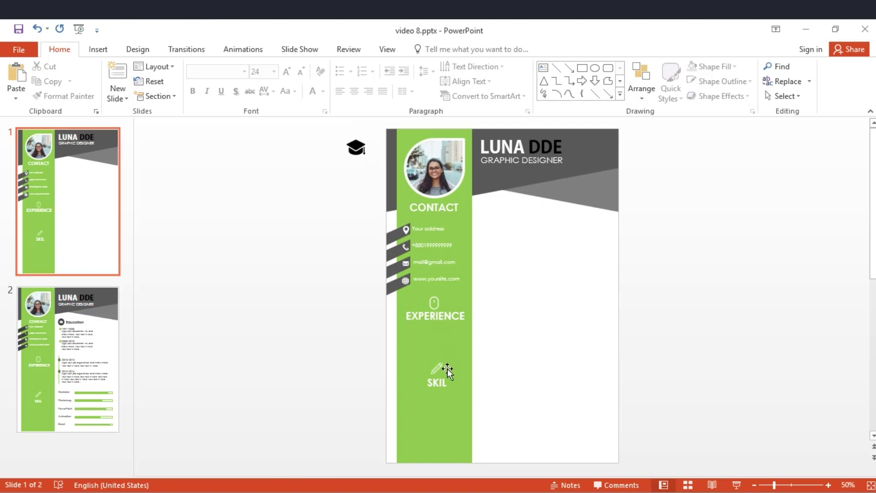
left_click(447, 370)
left_click(448, 385)
left_click(442, 365, "shift")
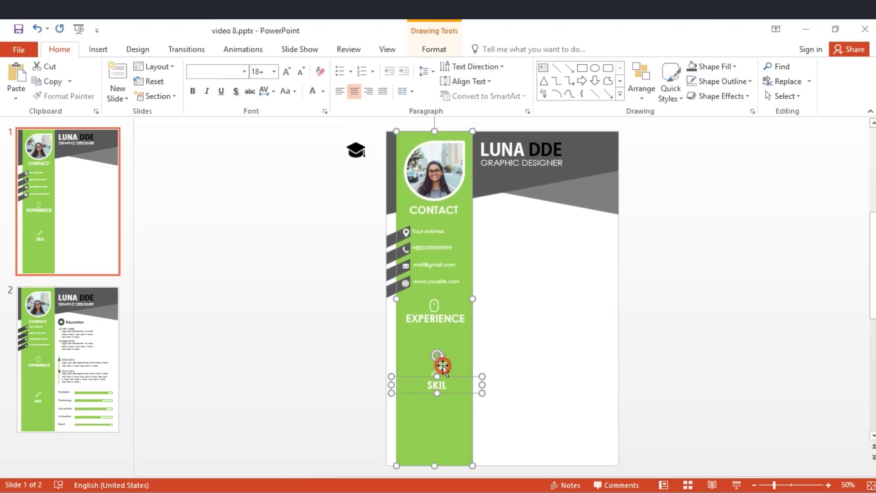
left_click(438, 368, "shift")
left_click(532, 362)
left_click(430, 372)
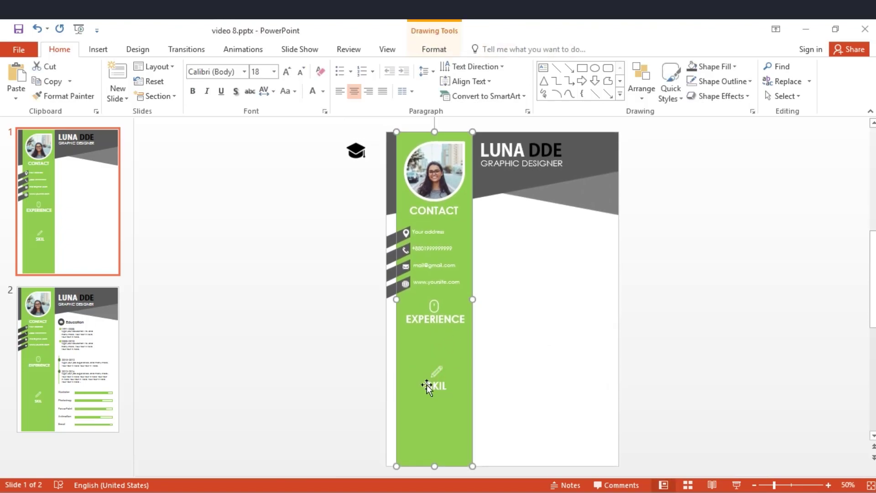
left_click(437, 371)
left_click(424, 384, "shift")
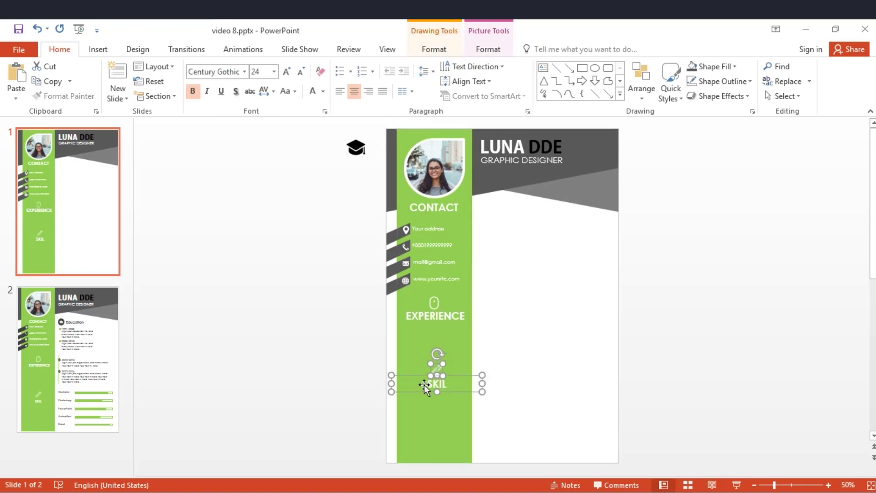
key("Down")
key("Down")
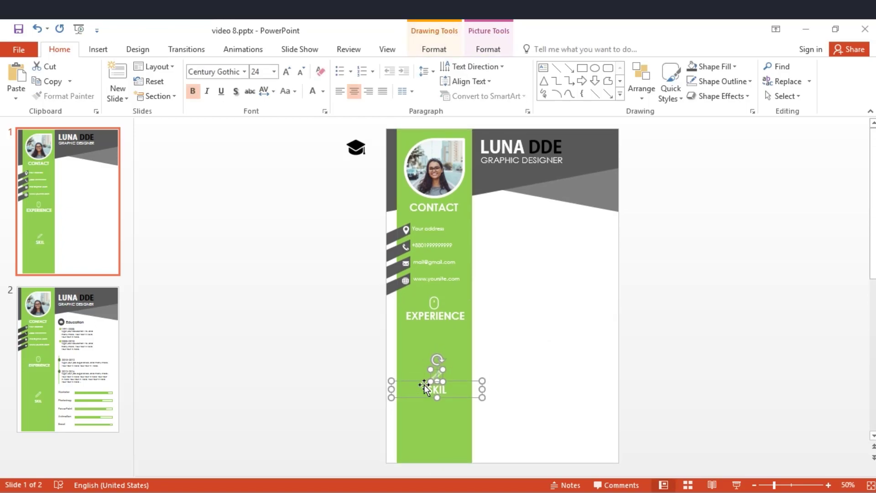
left_click(658, 296)
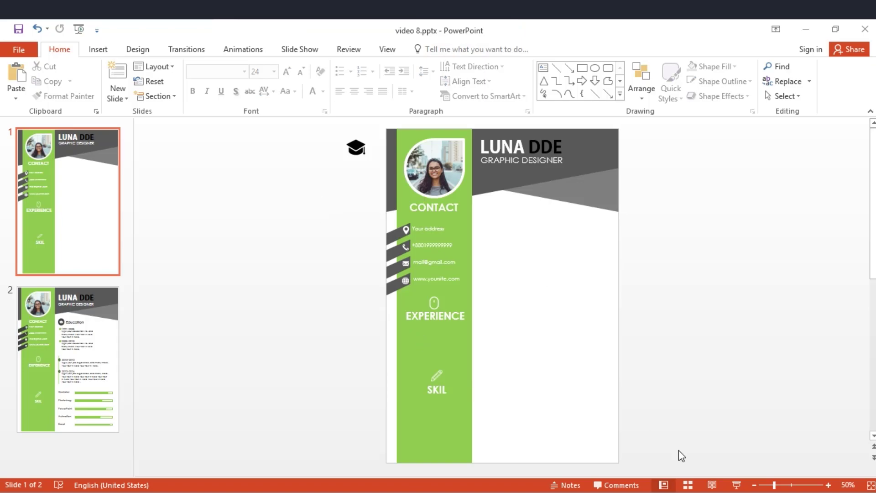
- Zoom to 110% and drag the graduation-cap icon onto the slide right of the sidebar
left_click(829, 485)
scroll(804, 270, "up", 3)
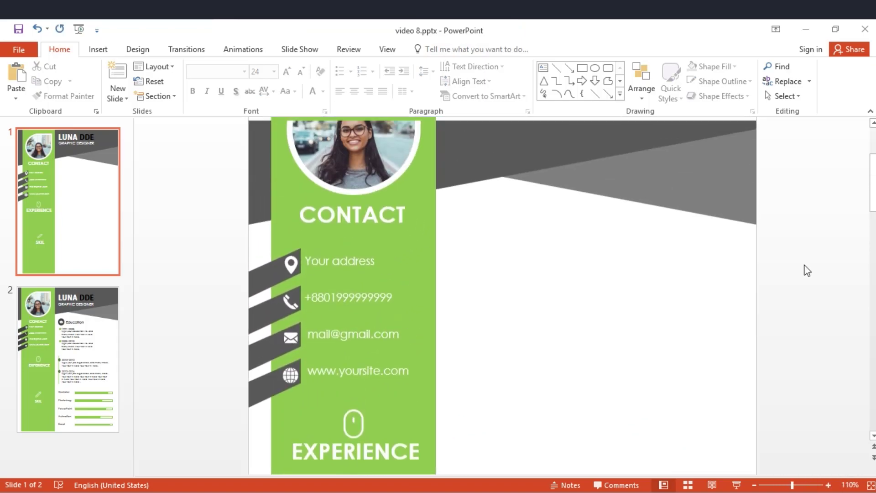
scroll(804, 270, "up", 2)
left_click_drag(201, 164, 589, 322)
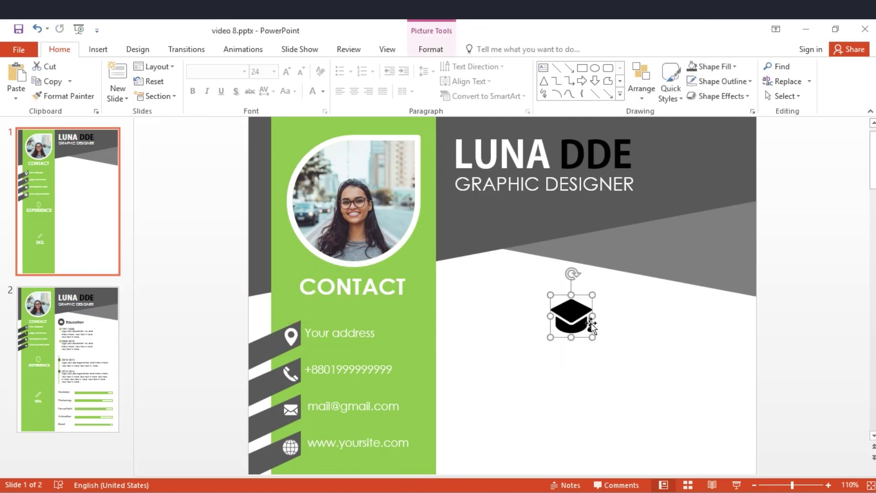
scroll(589, 324, "down", 1)
- Draw a small circle left of the graduation cap and fill it dark grey
left_click(595, 68)
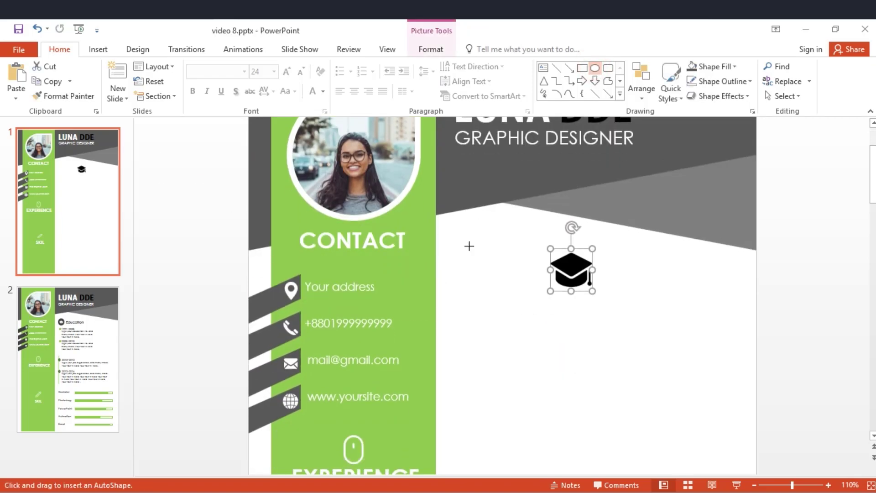
mouse_move(467, 260)
left_mouse_down()
mouse_move(515, 309)
mouse_move(491, 273)
left_mouse_up()
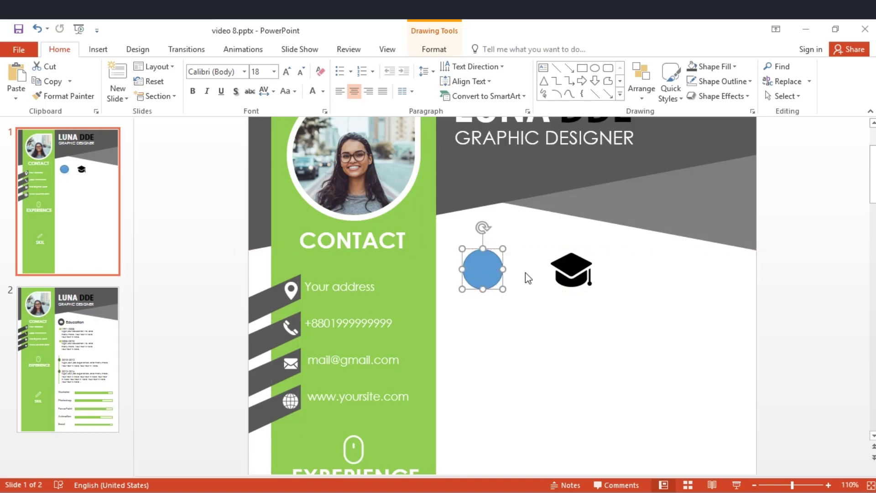
right_click(501, 276)
key("Escape")
right_click(491, 273)
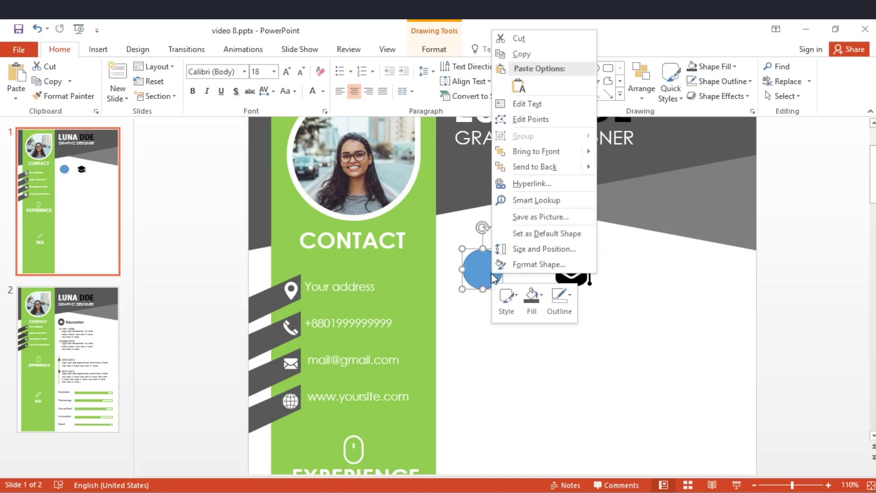
left_click(571, 293)
left_click(530, 301)
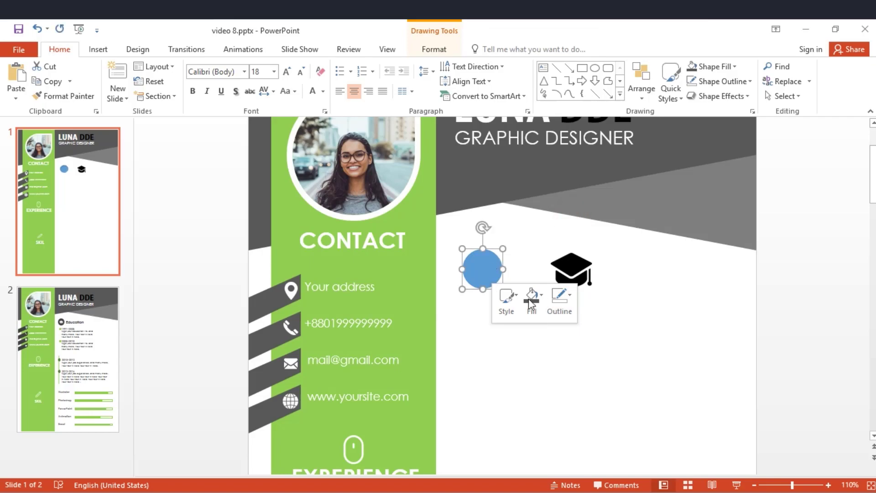
left_click(529, 300)
left_click(536, 140)
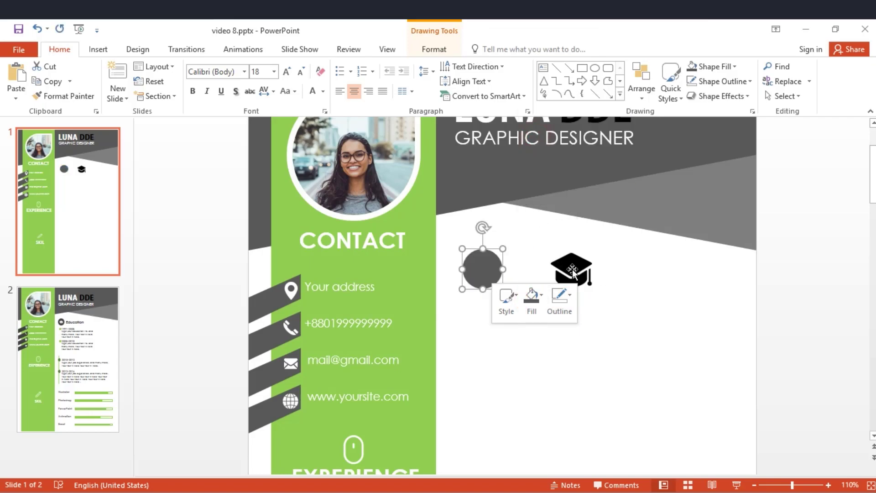
- Put the graduation cap in front of the circle, recoloured light with the Photocopy effect
mouse_move(572, 269)
left_mouse_down()
mouse_move(555, 257)
mouse_move(490, 272)
left_mouse_up()
right_click(555, 257)
left_click(689, 364)
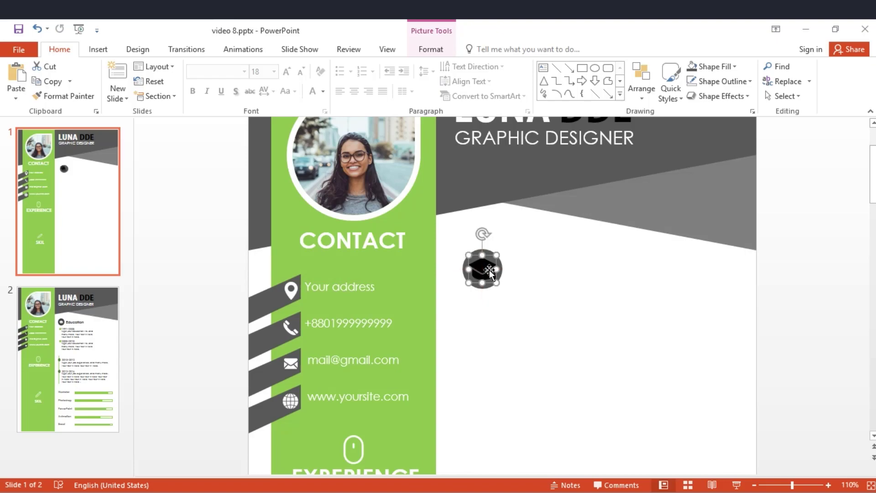
left_click(433, 49)
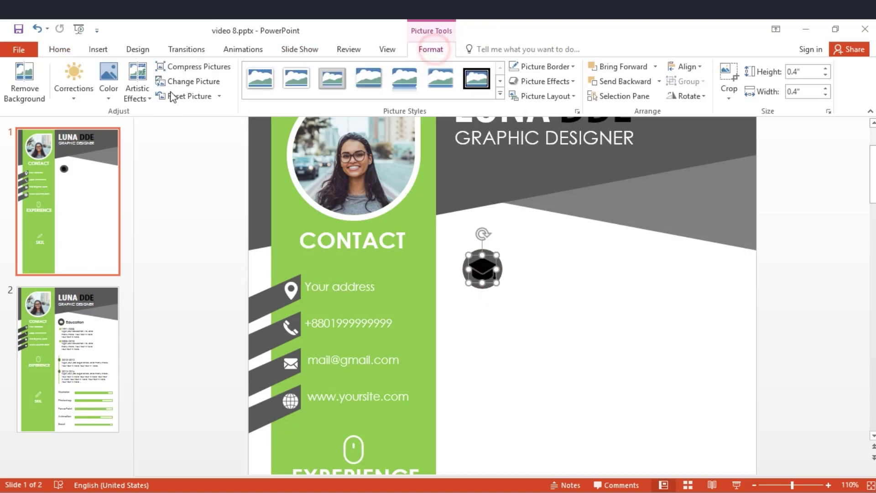
left_click(108, 80)
left_click(247, 243)
left_click(137, 80)
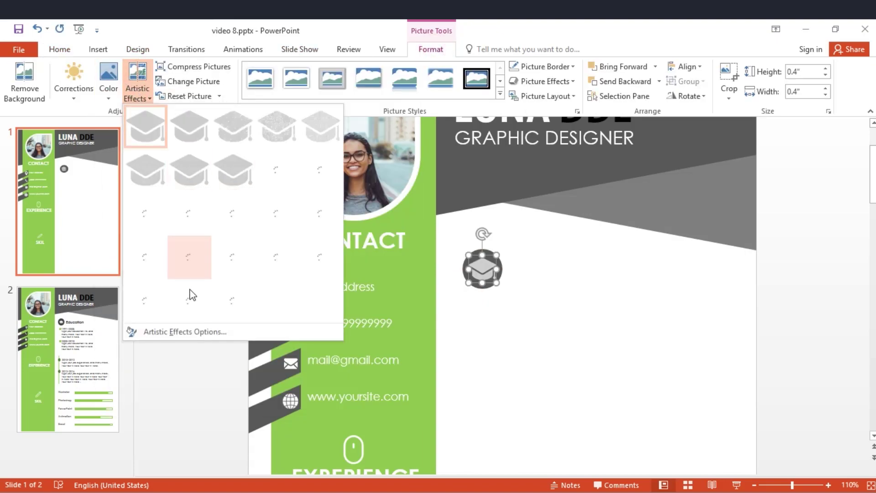
left_click(193, 295)
left_click(619, 290)
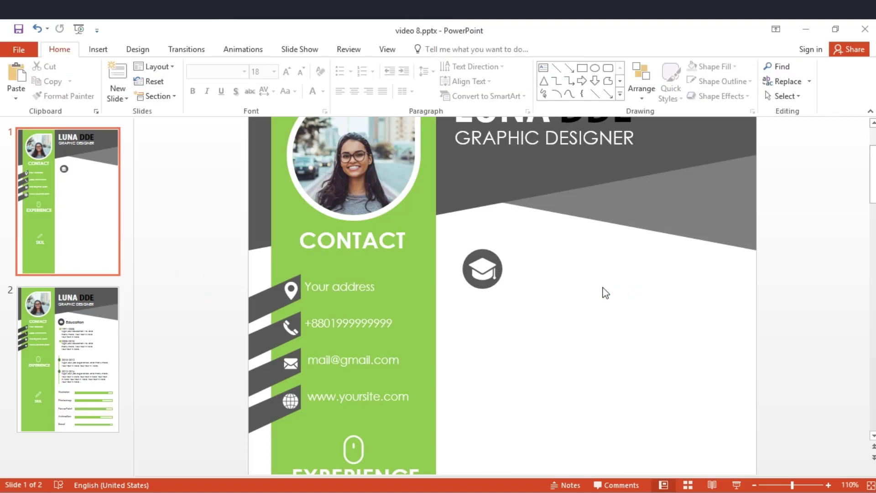
- Copy the CONTACT heading beside the cap, make it dark grey, retype it 'Education', and widen the box
left_click(404, 244)
left_click_drag(406, 251, 585, 276)
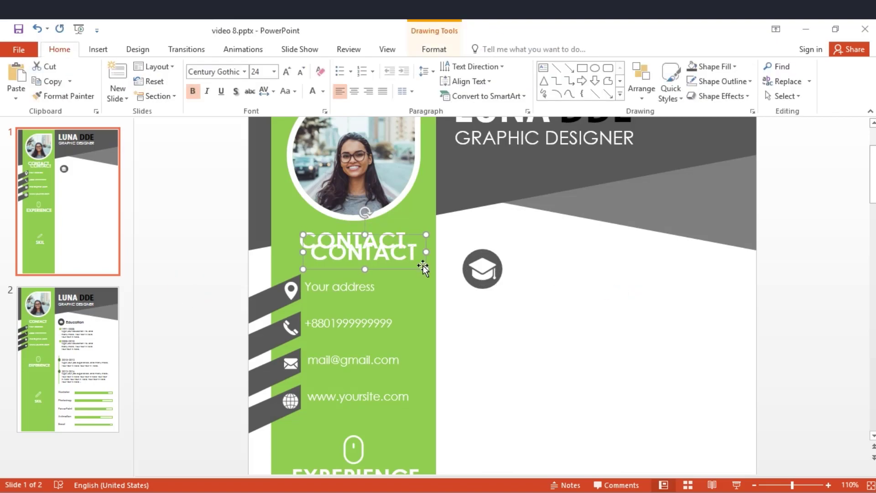
double_click(572, 271)
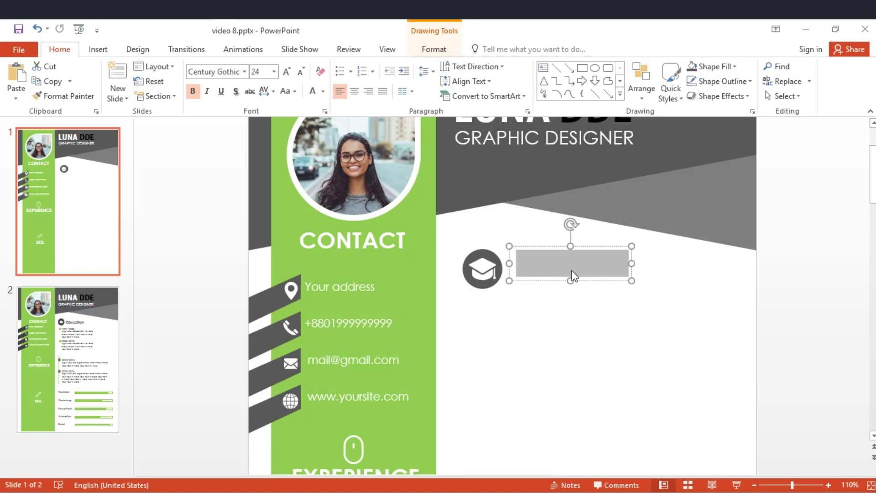
right_click(566, 260)
left_click(671, 212)
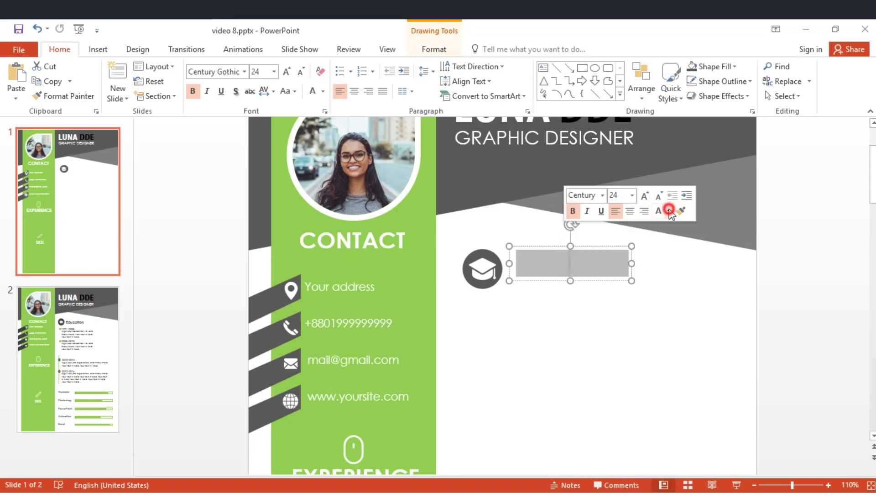
left_click(667, 262)
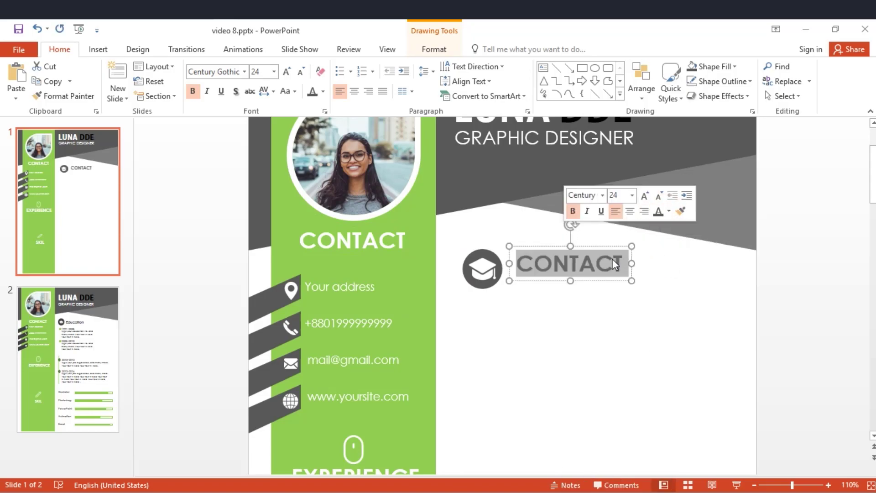
key("BackSpace")
type("E")
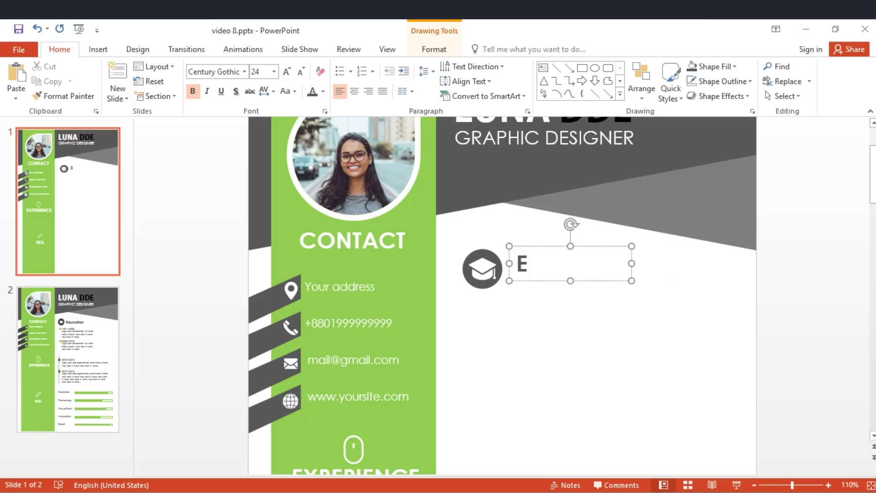
type("duca")
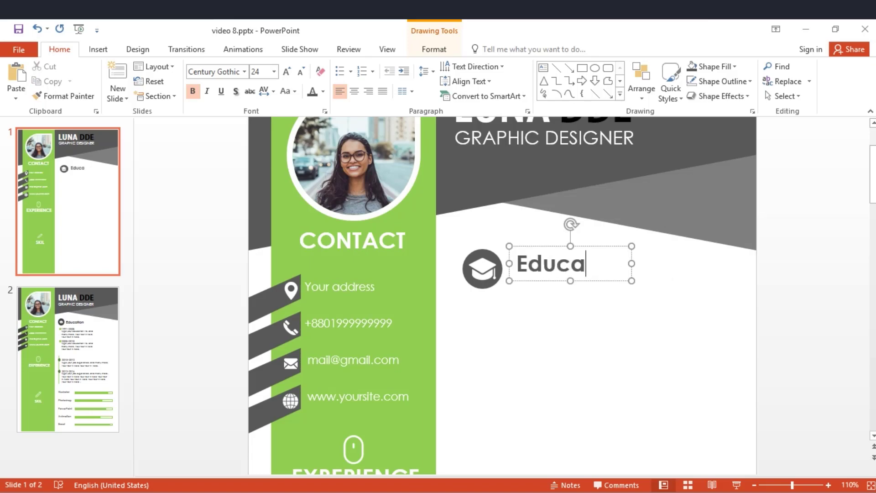
type("tion")
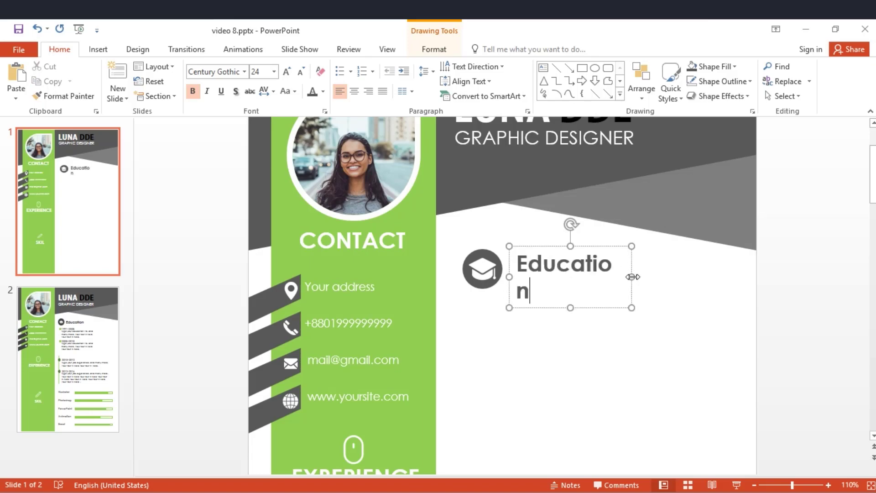
mouse_move(633, 277)
left_mouse_down()
mouse_move(687, 277)
mouse_move(644, 267)
left_mouse_up()
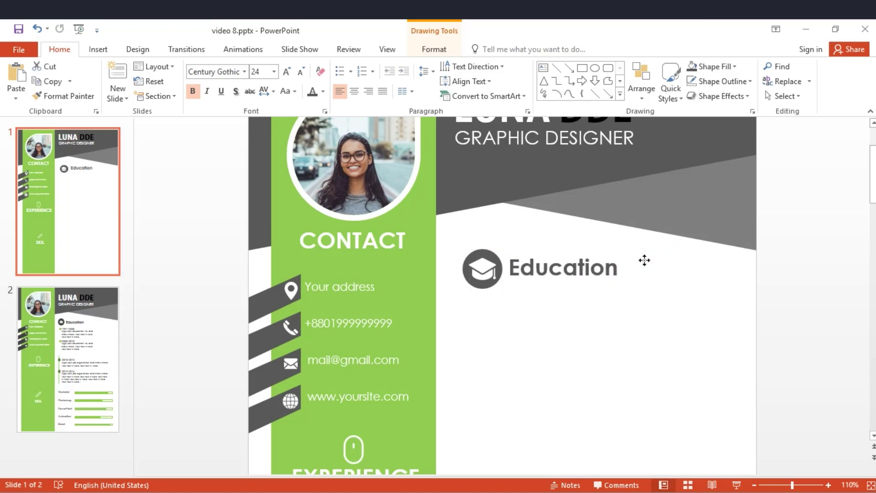
left_click(650, 356)
scroll(651, 357, "down", 3)
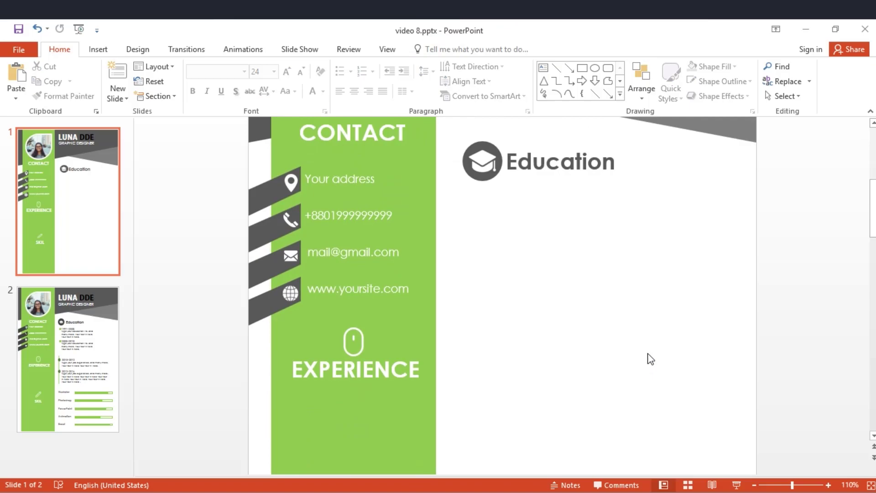
- Copy the education timeline from slide 2 and paste it under slide 1's Education heading
left_click(68, 359)
left_click_drag(664, 293, 420, 145)
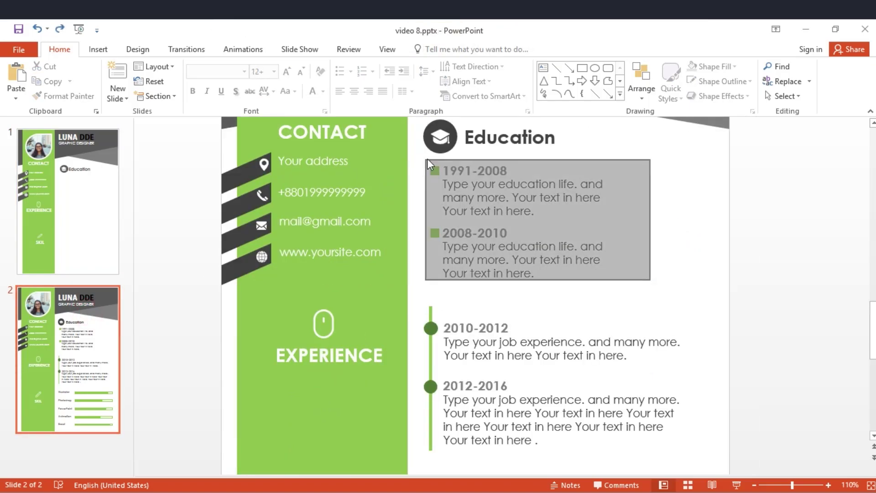
key("ctrl+c")
left_click(87, 190)
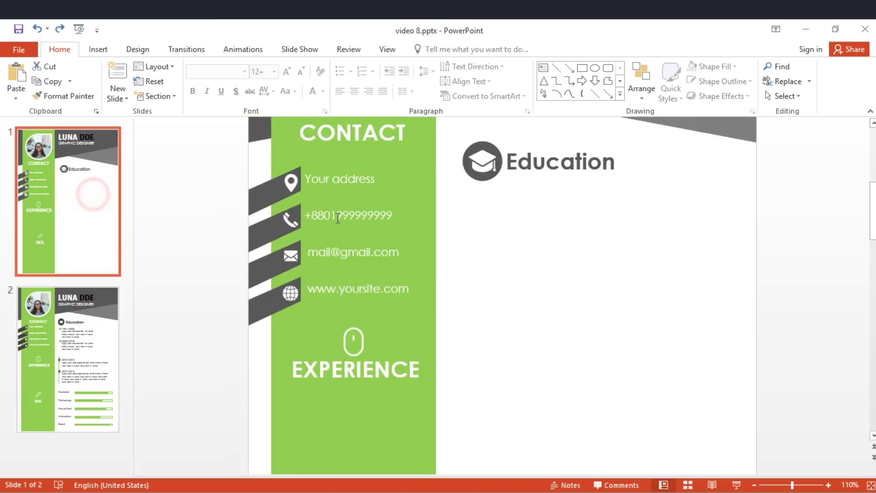
key("ctrl+v")
left_click_drag(623, 222, 633, 251)
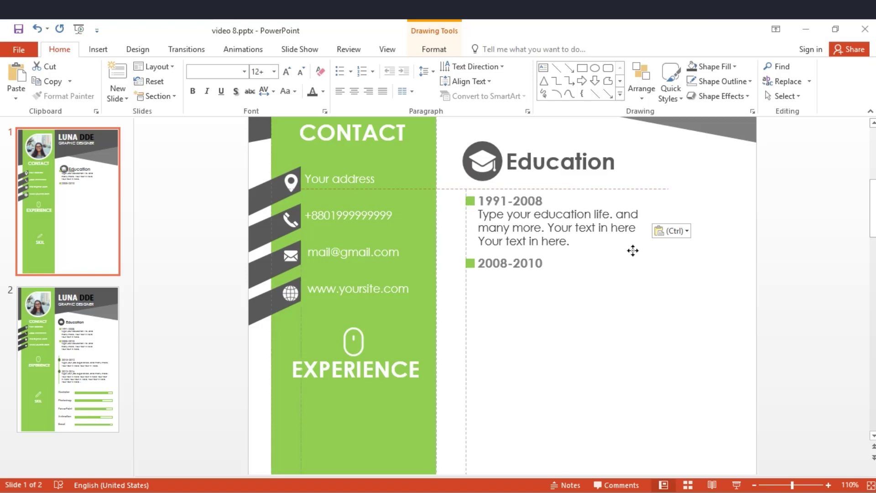
left_click(650, 303)
- Duplicate the first entry's description box and place the copy below 2008-2010
left_click(640, 240)
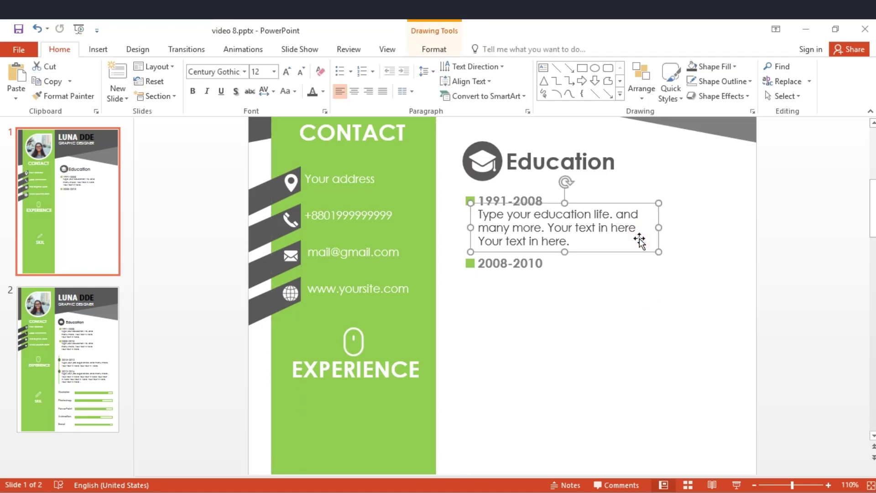
key("ctrl+d")
left_click_drag(639, 265, 629, 322)
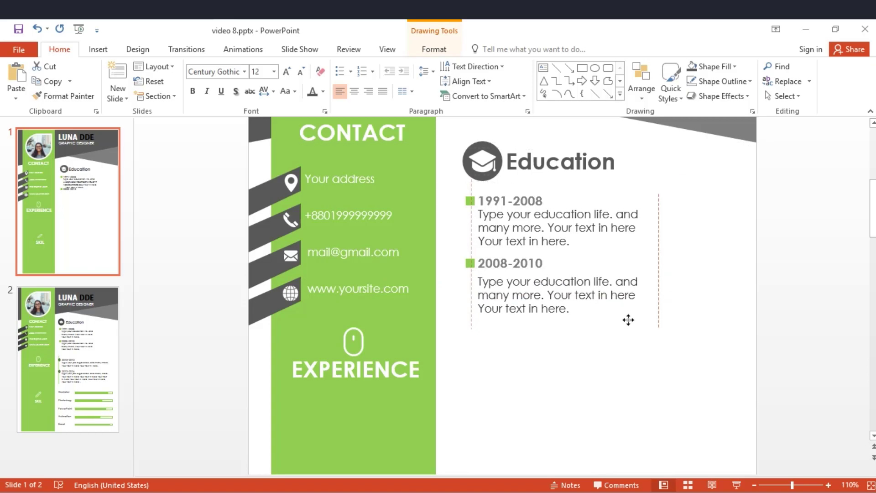
left_click_drag(629, 322, 647, 295)
left_click(591, 295)
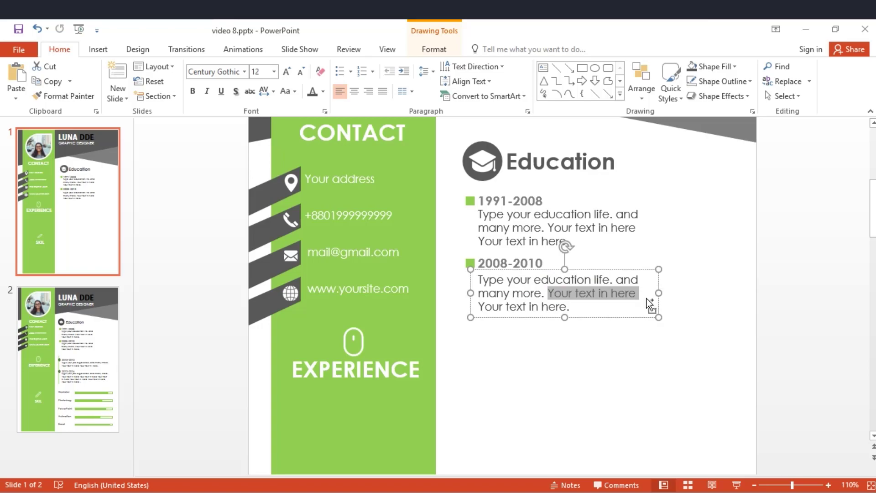
left_click(568, 307)
left_click(767, 268)
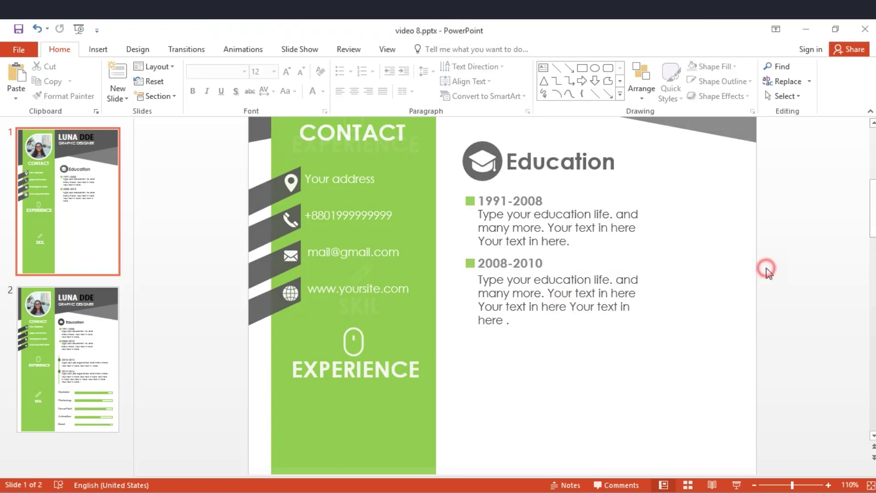
scroll(766, 268, "down", 3)
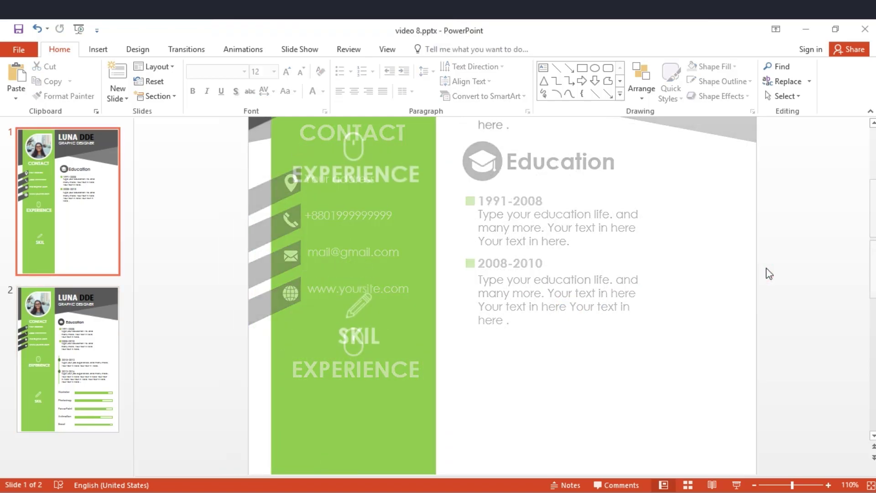
- Draw a thin vertical bar below the 2008-2010 entry, with no outline and light green fill
left_click(582, 67)
scroll(461, 183, "up", 1)
left_click_drag(466, 134, 463, 354)
left_click_drag(467, 304, 460, 377)
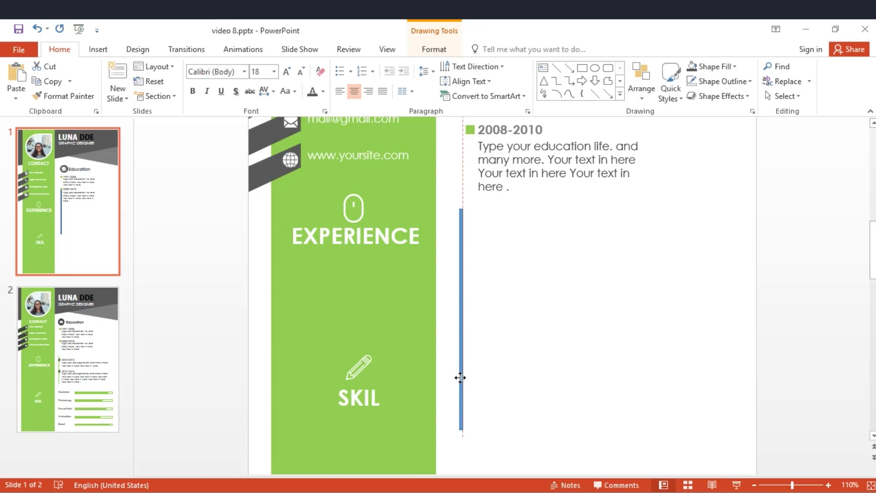
mouse_move(461, 429)
left_mouse_down()
mouse_move(461, 339)
mouse_move(462, 354)
left_mouse_up()
left_click(500, 229)
left_click(461, 236)
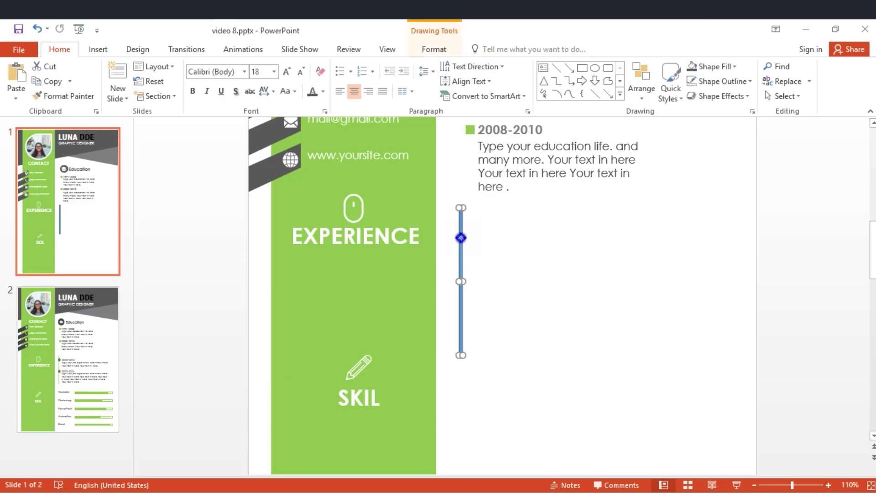
right_click(462, 237)
left_click(529, 204)
left_click(522, 326)
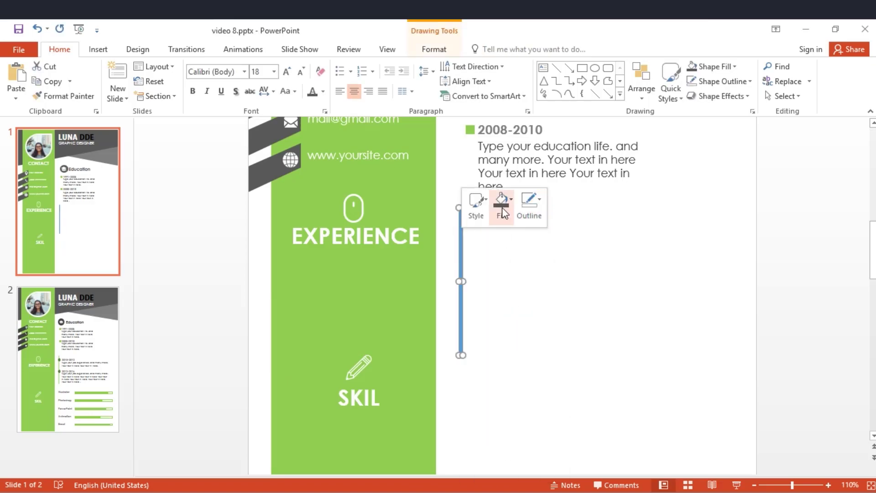
left_click(501, 201)
left_click(541, 319)
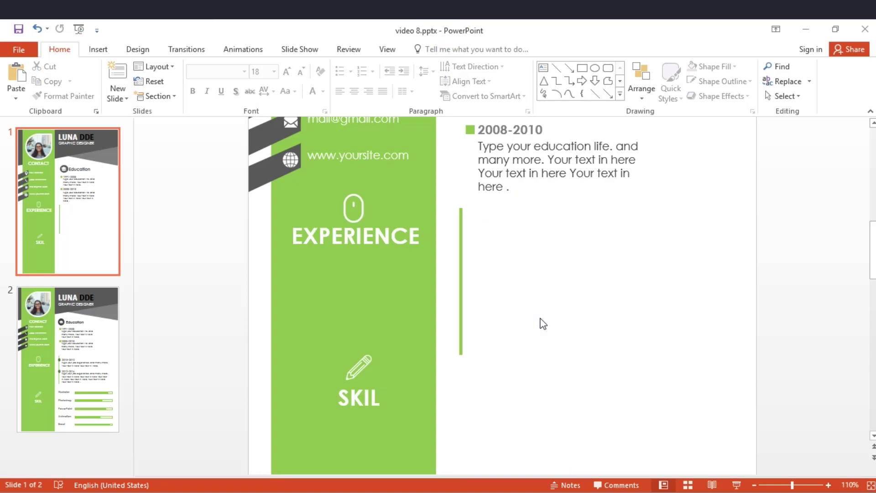
- Add a small dark-green, outline-free dot on the bar, then go to slide 2
left_click(598, 67)
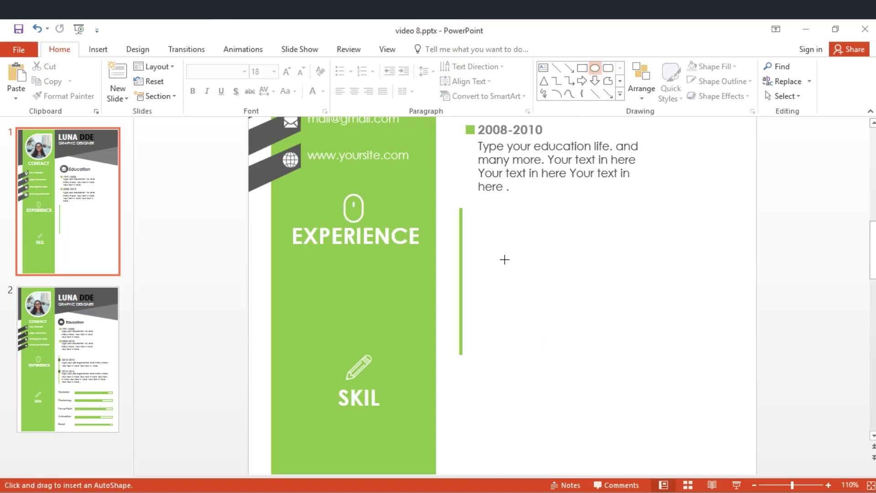
mouse_move(504, 260)
left_mouse_down()
mouse_move(517, 273)
mouse_move(460, 241)
mouse_move(461, 230)
left_mouse_up()
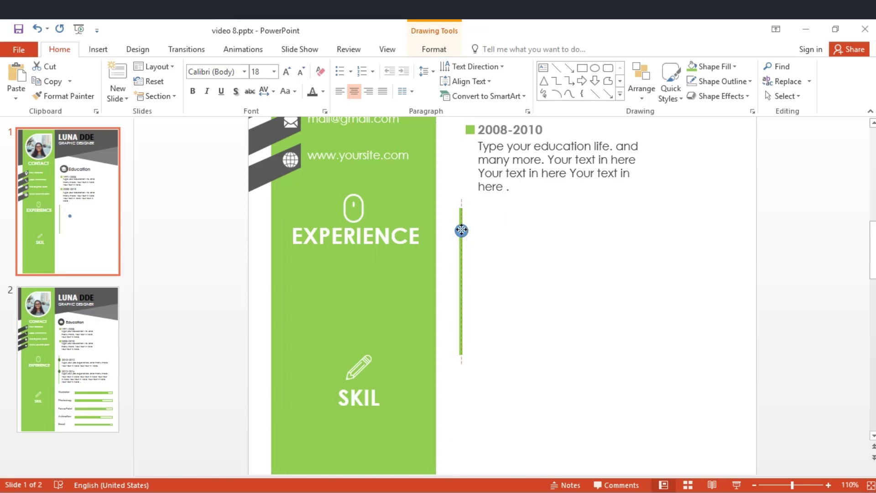
right_click(462, 231)
left_click(529, 196)
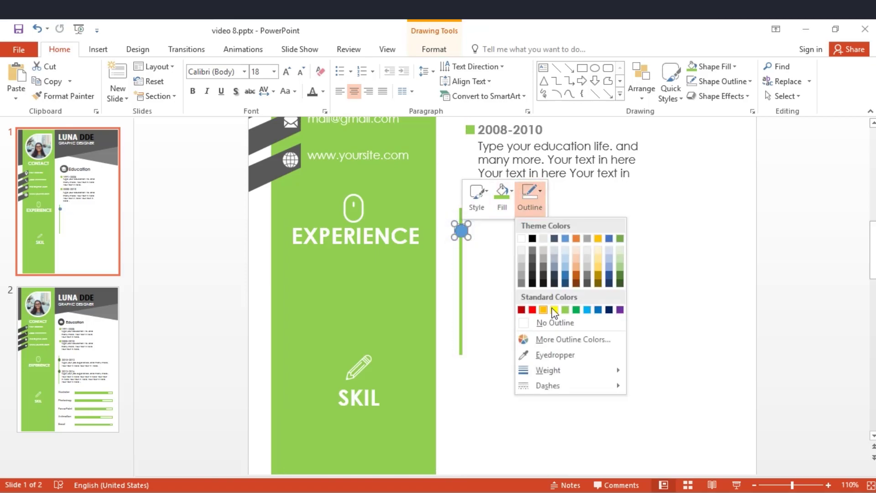
left_click(529, 323)
left_click(500, 197)
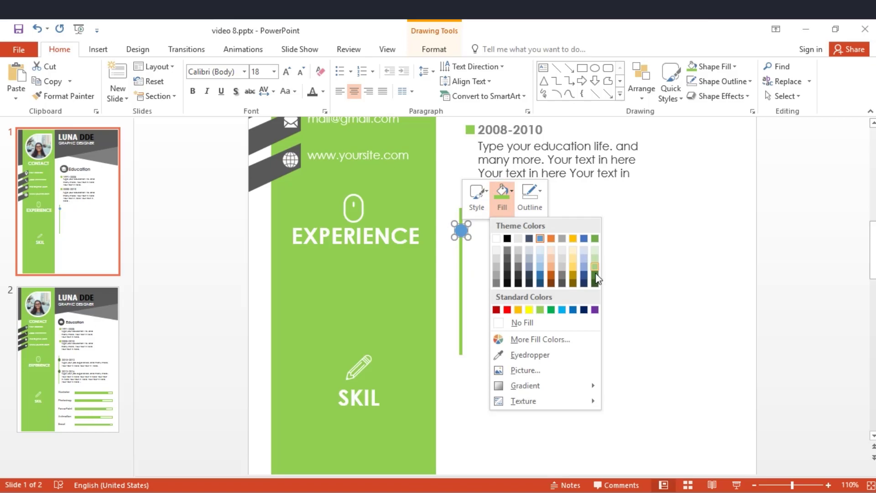
left_click(595, 276)
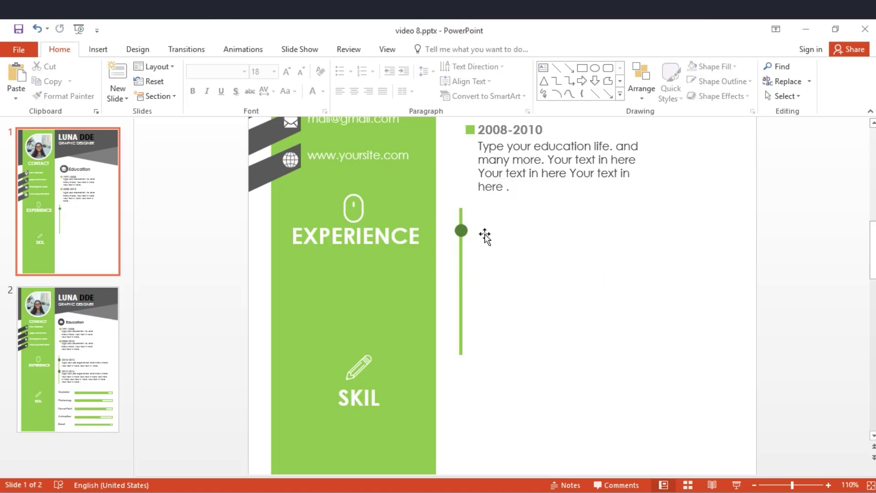
key("Page_Down")
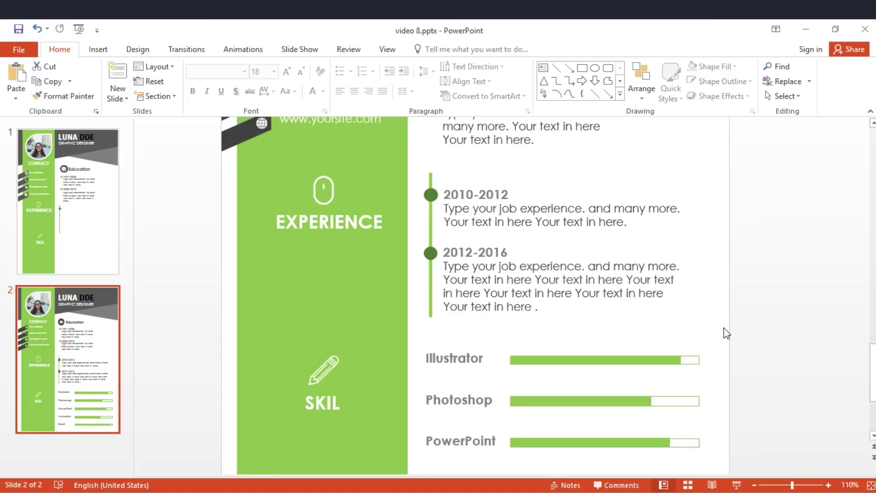
left_click_drag(727, 334, 457, 168)
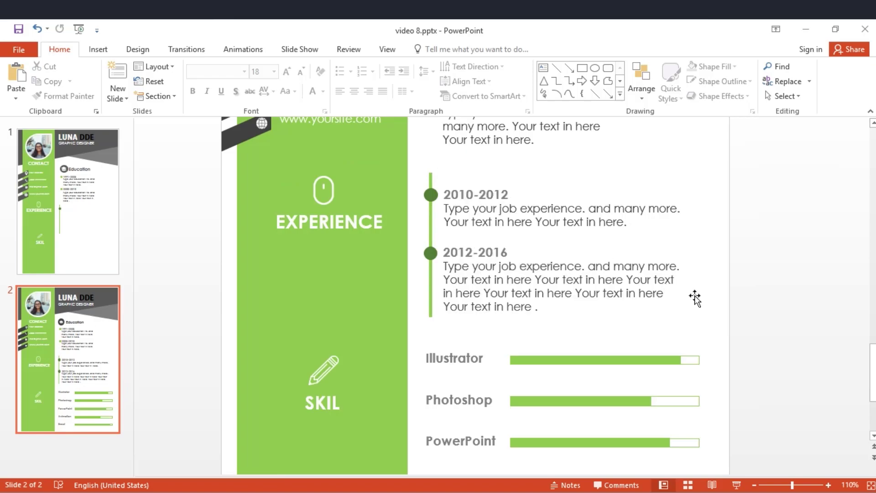
- Copy the 2010-2012 and 2012-2016 headings and their descriptions on slide 2
left_click_drag(716, 300, 447, 178)
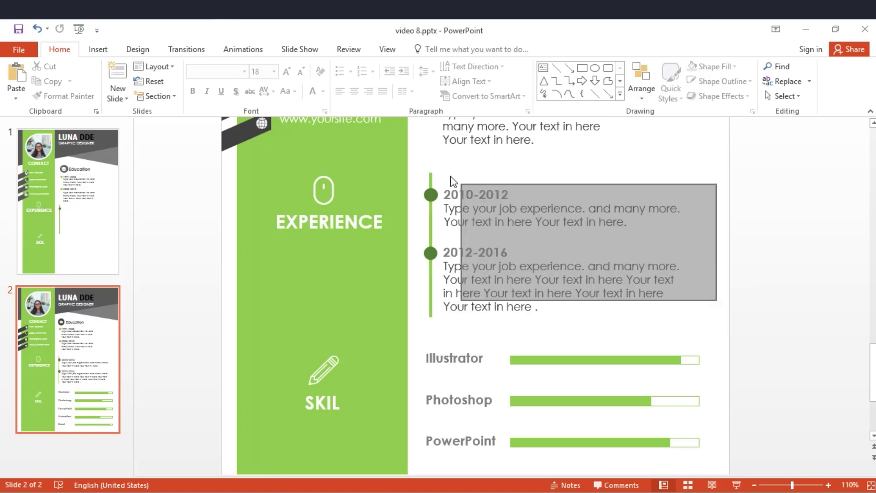
left_click(474, 190)
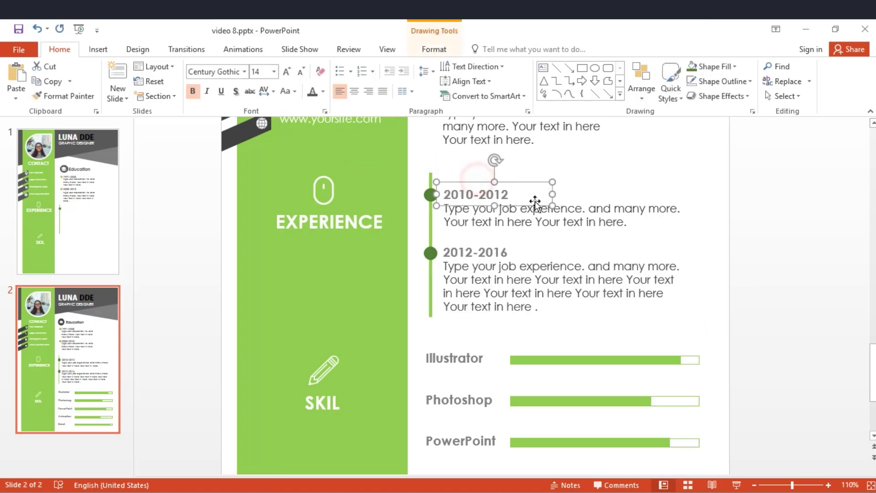
left_click(593, 201, "shift")
left_click(517, 251, "shift")
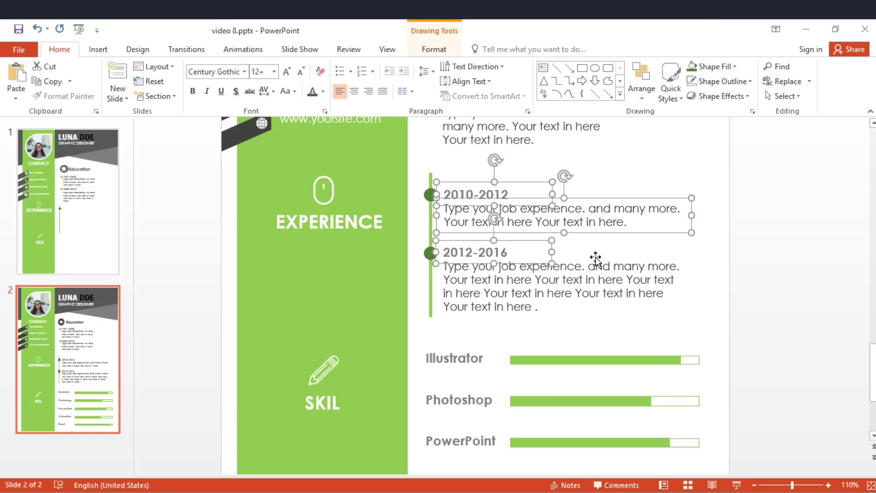
left_click(595, 258, "shift")
key("ctrl+c")
- Paste the entries below 2008-2010 on slide 1 and duplicate the dark-green dot beside 2012-2016
left_click(85, 226)
key("ctrl+v")
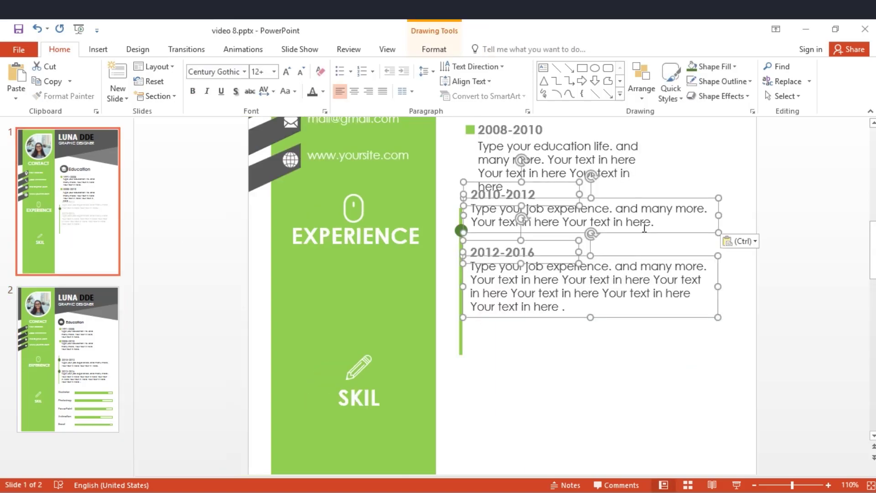
left_click_drag(689, 197, 693, 234)
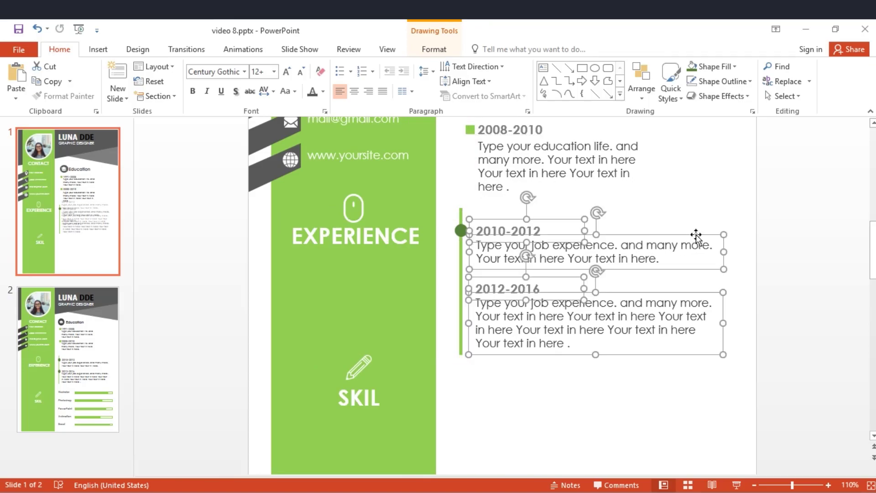
left_click(610, 212)
mouse_move(468, 231)
left_mouse_down()
mouse_move(478, 241)
mouse_move(464, 289)
left_mouse_up()
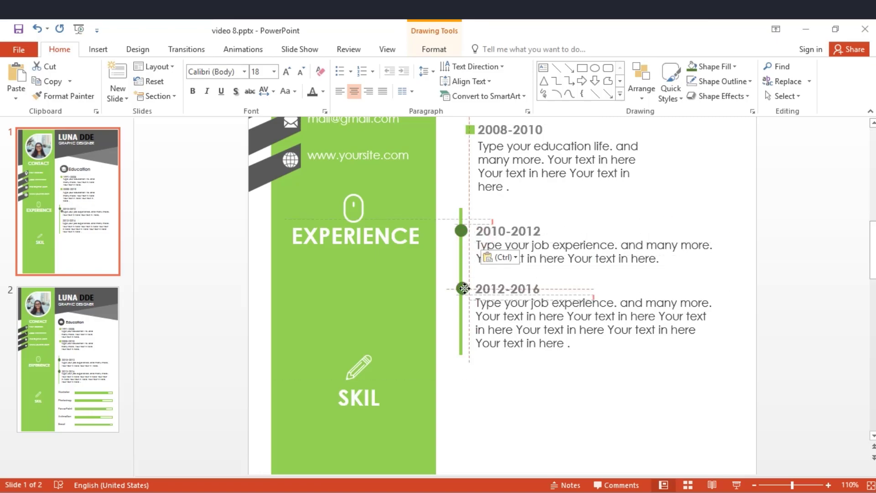
left_click(737, 279)
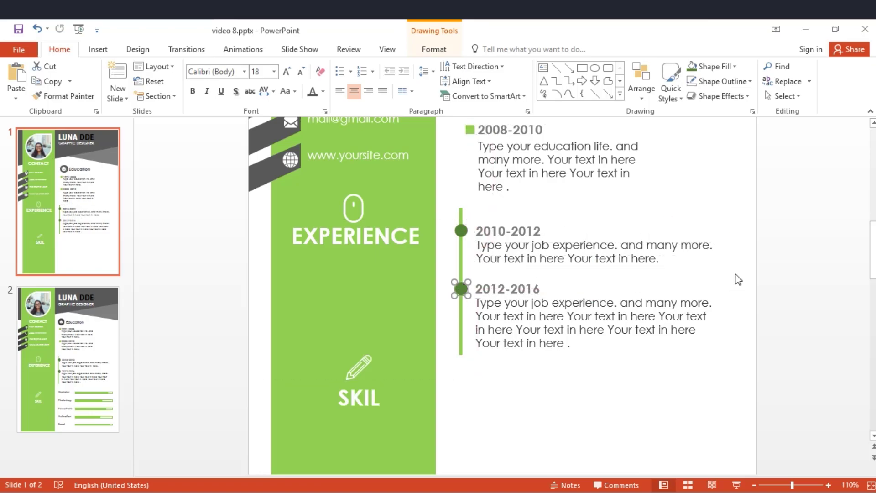
- Duplicate the 2012-2016 heading below the experience block and retype it as 'Illustrator'
scroll(738, 279, "up", 3)
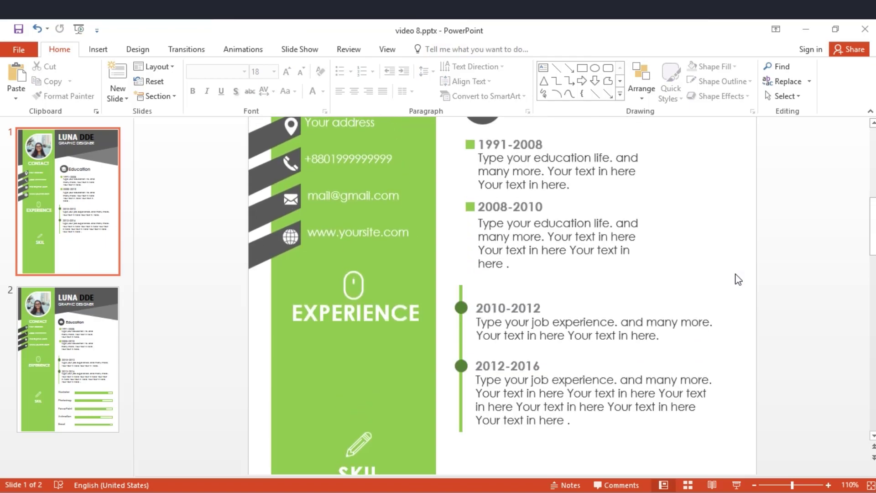
scroll(738, 279, "up", 2)
scroll(738, 279, "down", 5)
scroll(738, 279, "down", 2)
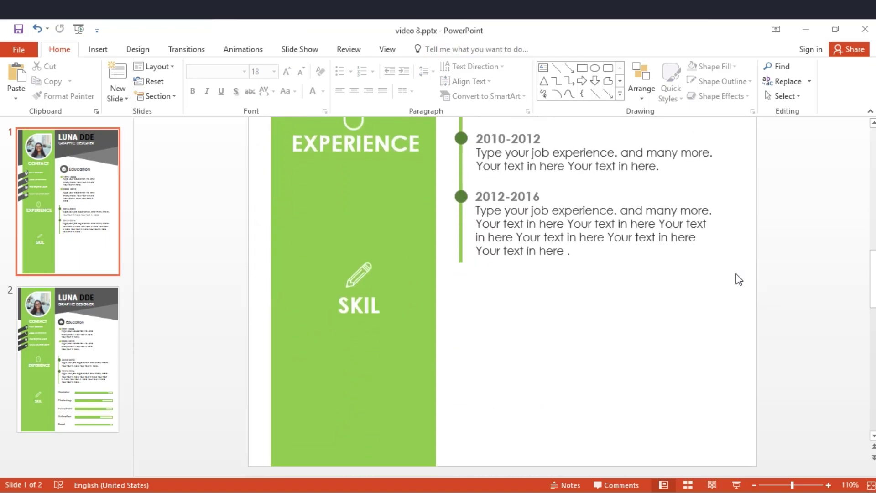
left_click(542, 197)
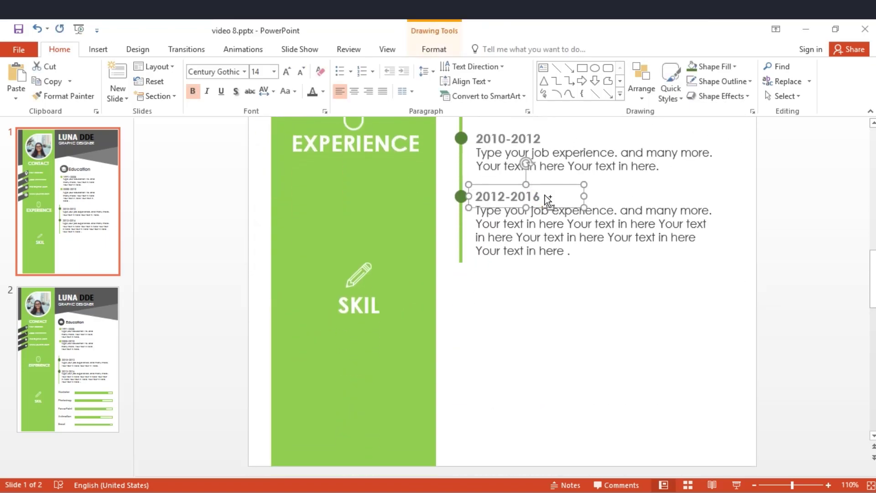
key("ctrl+d")
left_click_drag(551, 256, 538, 287)
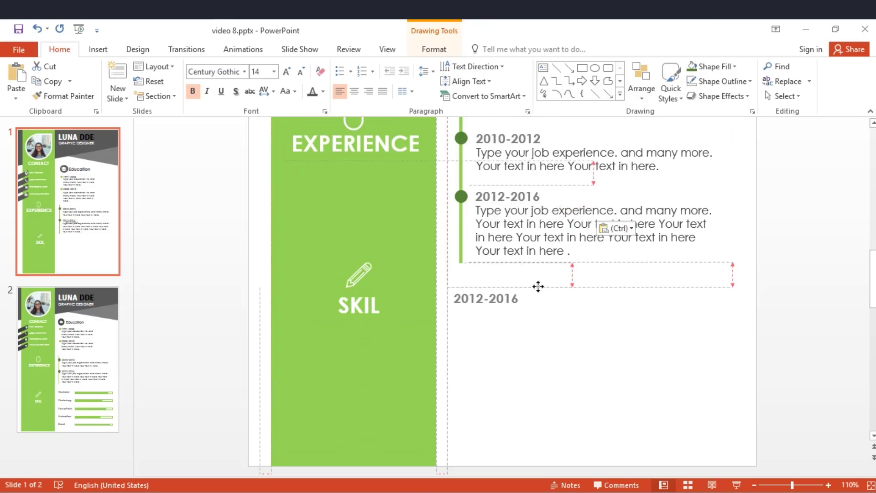
triple_click(502, 299)
key("BackSpace")
type("Illustrator")
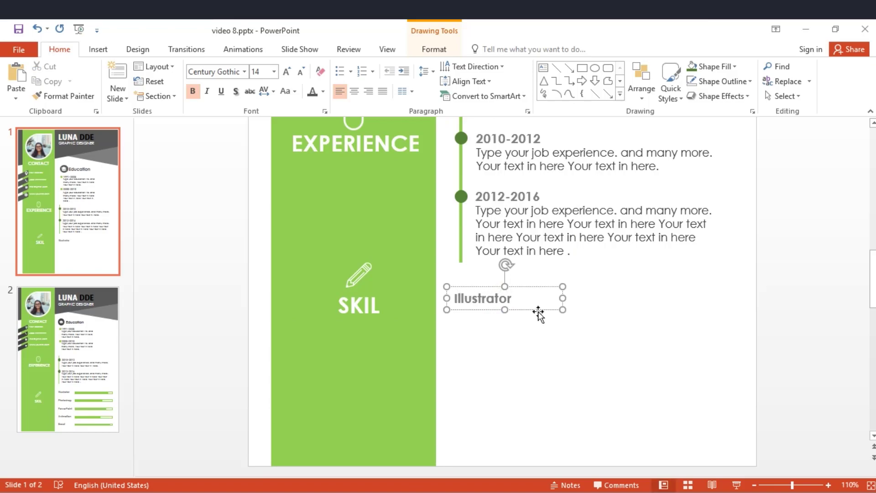
left_click(606, 330)
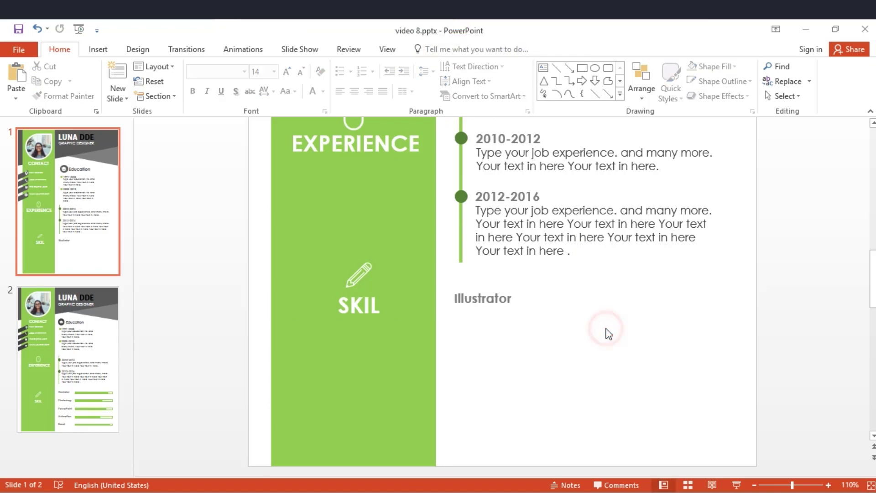
- Draw a long bar beside the Illustrator label with a light-green outline and no fill
left_click(582, 67)
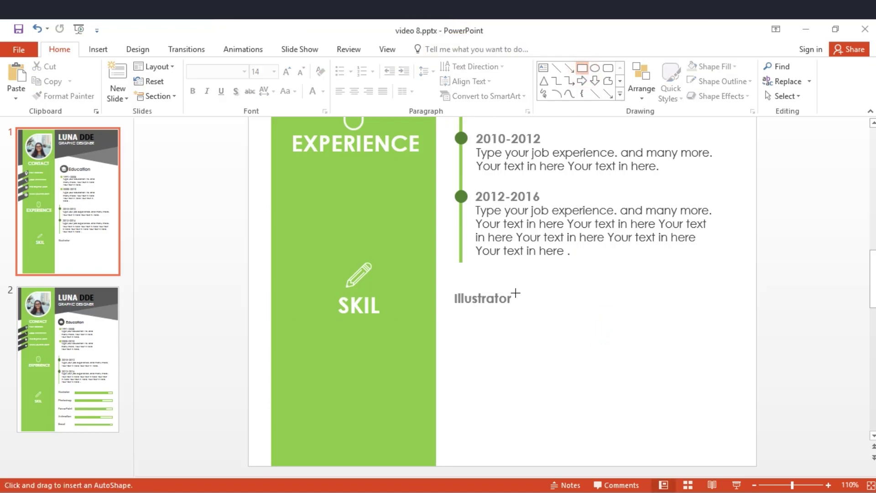
left_click_drag(514, 293, 735, 305)
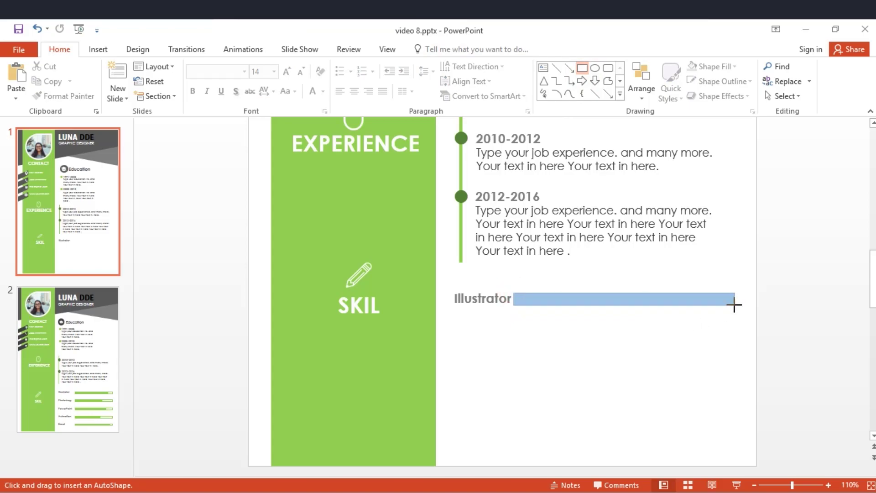
left_click_drag(514, 293, 544, 292)
right_click(631, 297)
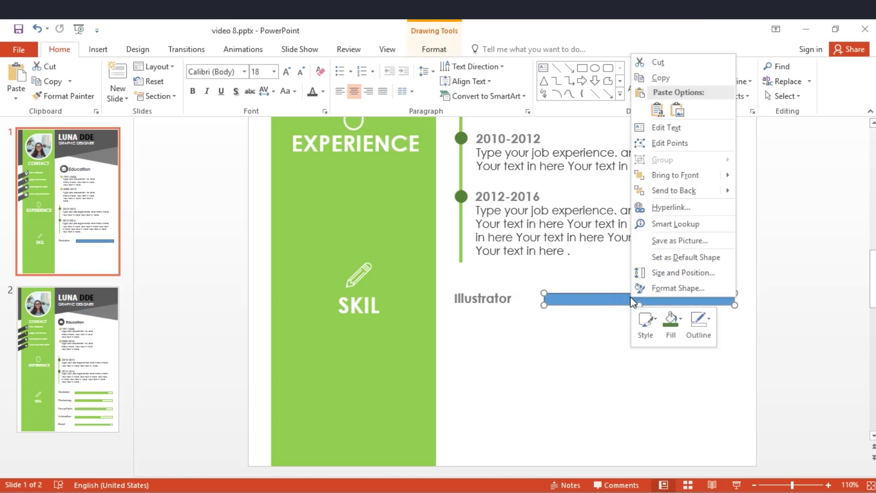
left_click(705, 326)
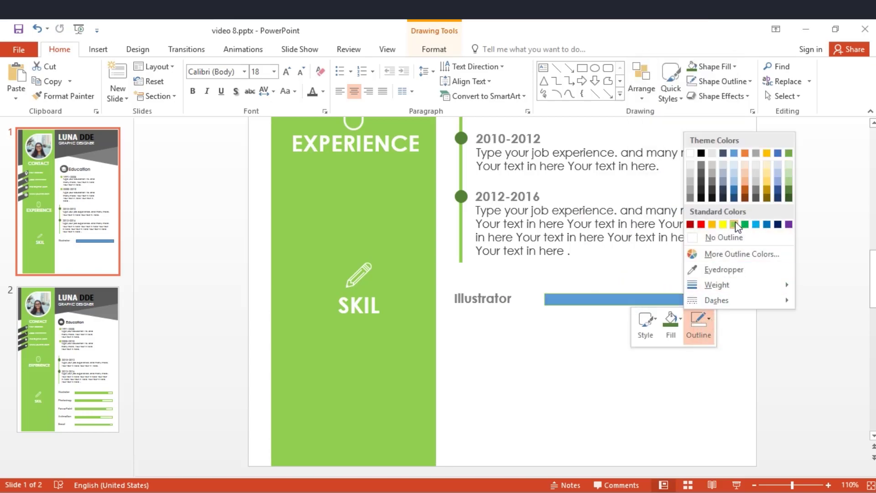
left_click(734, 224)
left_click(674, 318)
left_click(666, 222)
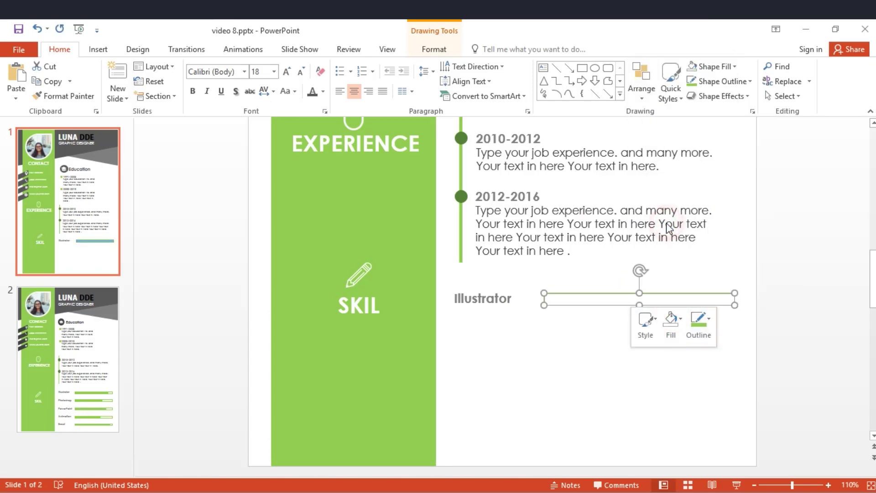
- Duplicate the bar, shorten the copy over the original, and fill it solid green
key("ctrl+d")
mouse_move(738, 318)
left_mouse_down()
mouse_move(716, 296)
mouse_move(724, 294)
left_mouse_up()
right_click(696, 300)
left_click(765, 321)
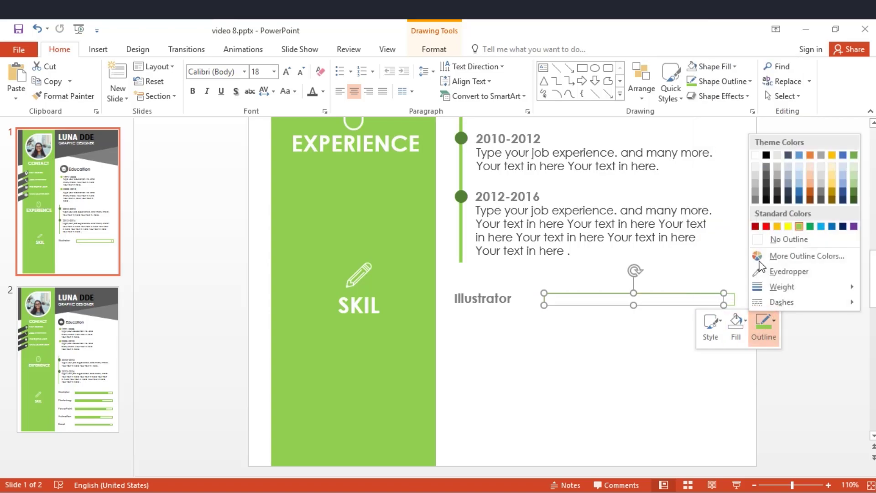
left_click(724, 237)
left_click(743, 321)
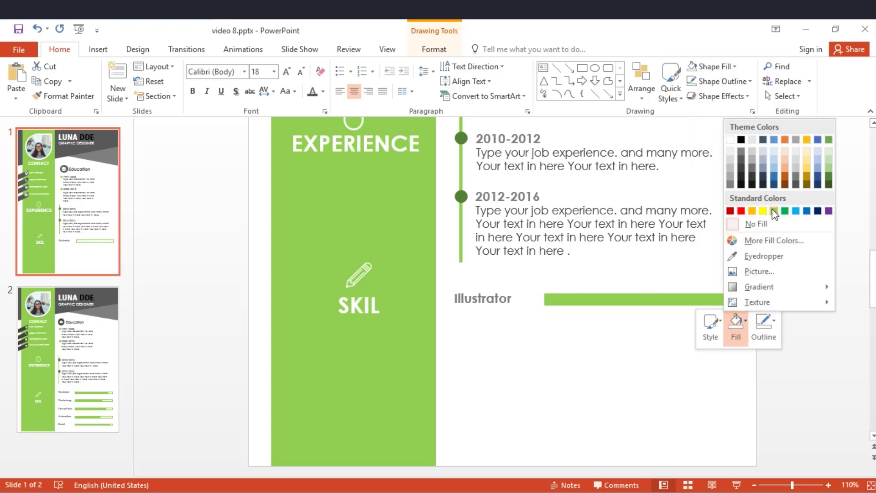
left_click(775, 210)
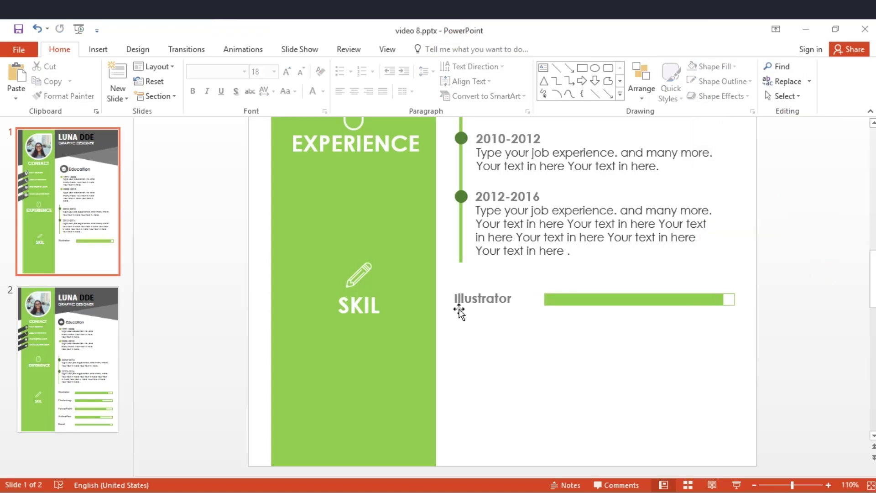
- On slide 2, select and copy the Photoshop, PowerPoint, Animation and Excel skill rows
left_click(34, 358)
left_click(420, 294)
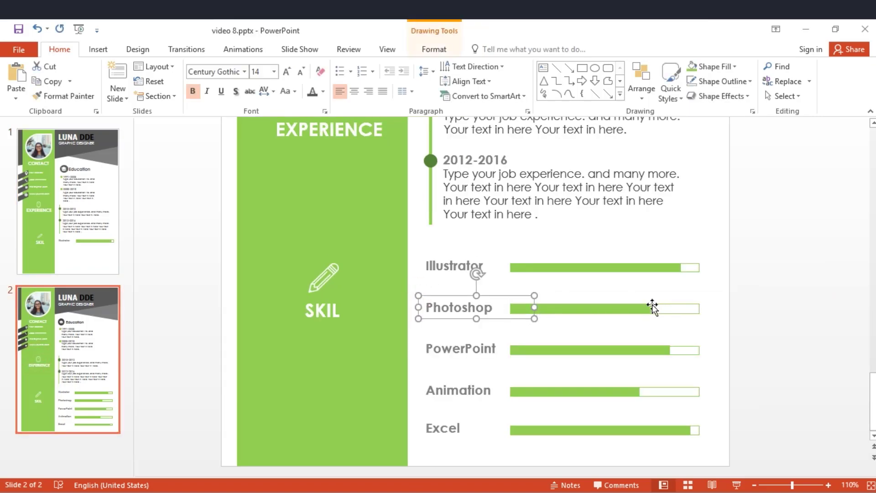
left_click(676, 307, "shift")
left_click(620, 309, "shift")
left_click(648, 349, "shift")
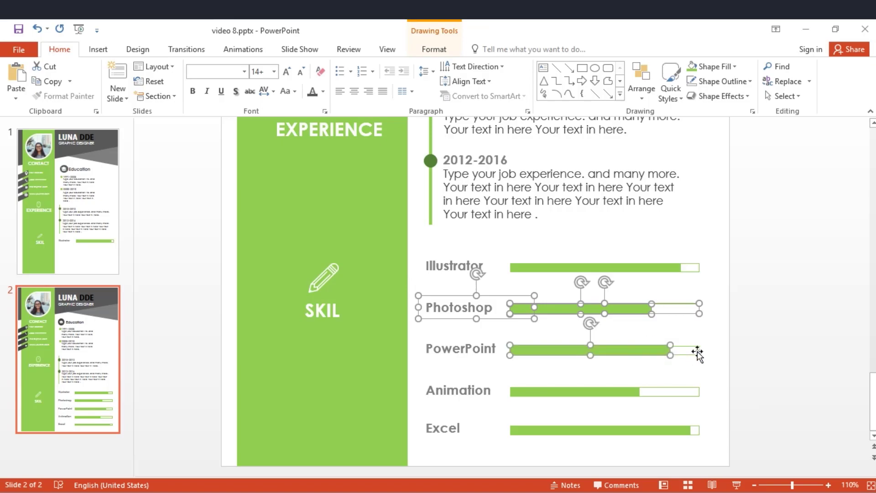
left_click(696, 351, "shift")
left_click(497, 348, "shift")
left_click(485, 388, "shift")
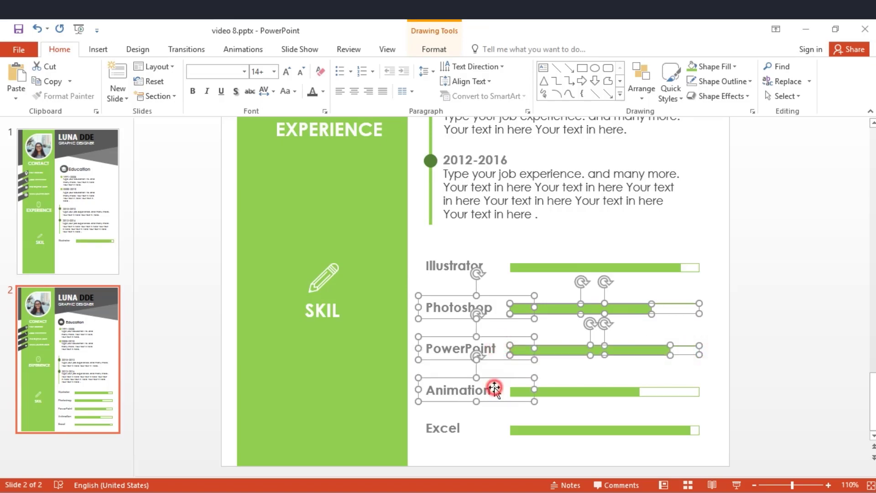
left_click(611, 391, "shift")
left_click(671, 393, "shift")
left_click(468, 427, "shift")
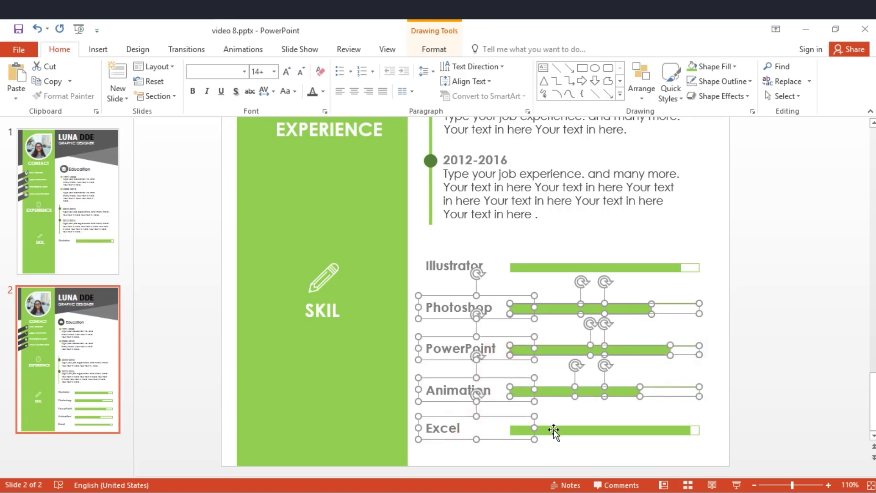
left_click(554, 430, "shift")
left_click(698, 430, "shift")
key("ctrl+c")
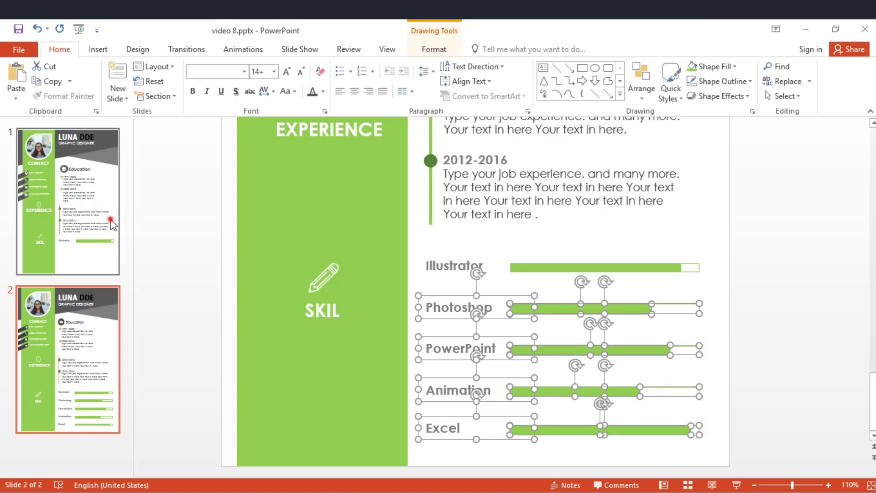
- Paste the rows onto slide 1 below Illustrator and shift the Illustrator bar left to line up
left_click(69, 200)
key("ctrl+v")
left_click_drag(713, 345, 718, 363)
left_click(791, 347)
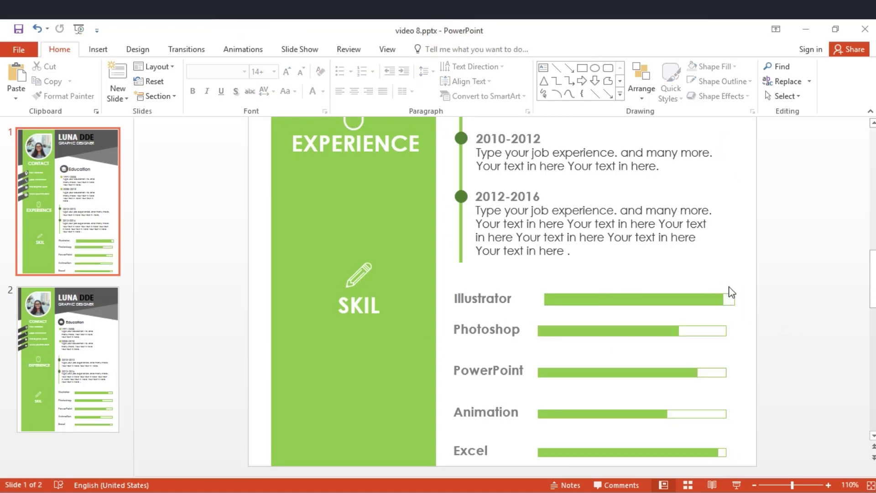
left_click(629, 297)
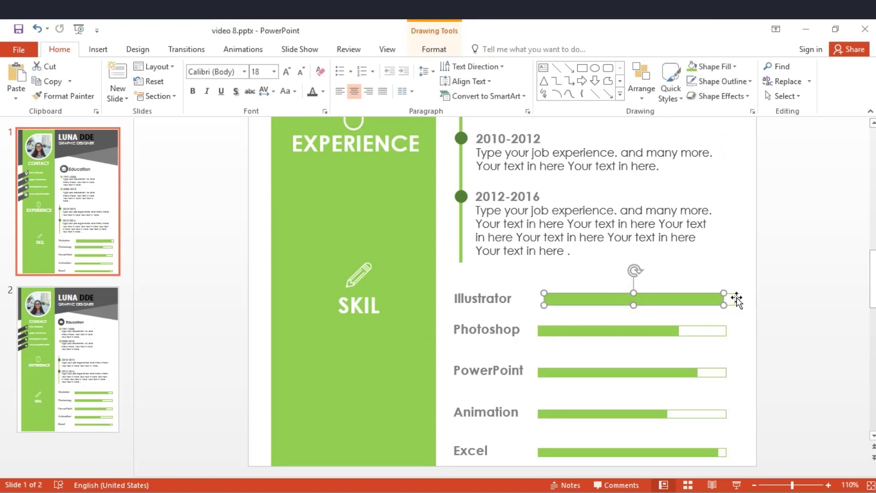
left_click_drag(704, 301, 698, 301)
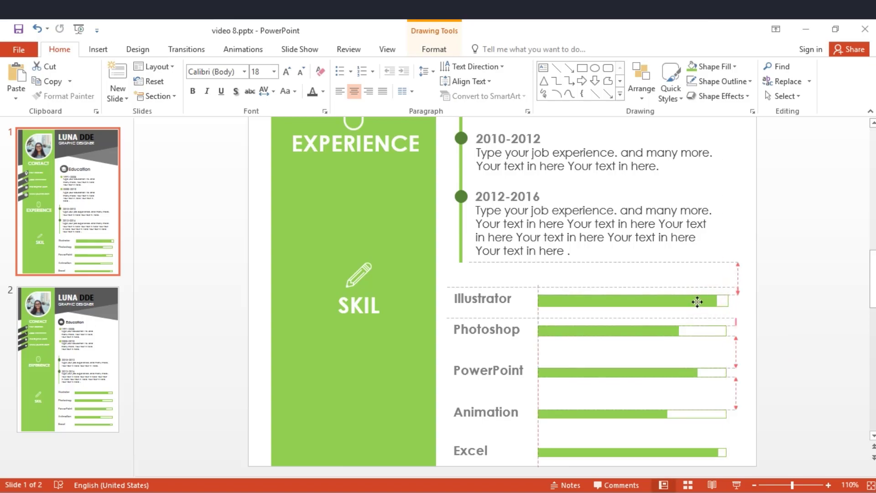
- Resize the Illustrator bar's white background to match the other skill bars
left_click(769, 304)
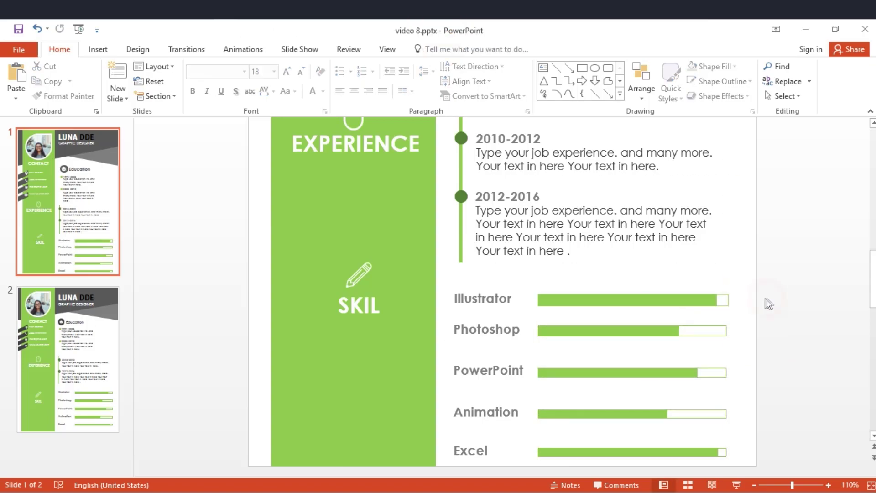
left_click(730, 298)
left_click_drag(727, 296, 728, 294)
left_click(803, 314)
- Move the PowerPoint and Animation rows up to close the gaps below Photoshop
left_click(451, 368)
left_click(645, 370, "shift")
left_click(719, 371, "shift")
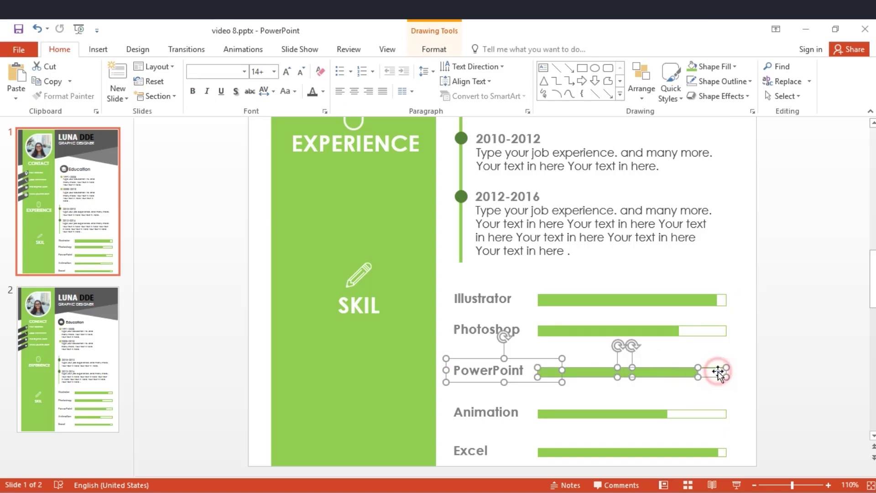
left_click_drag(718, 371, 718, 364)
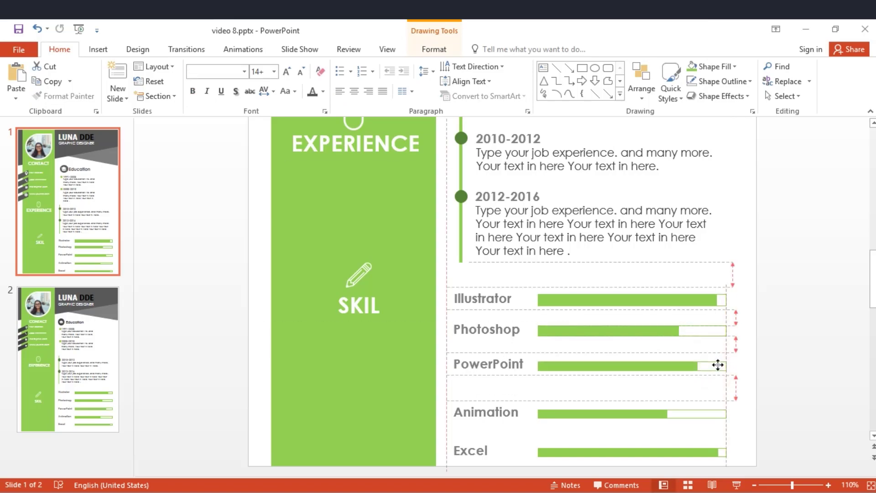
left_click(622, 406)
left_click(512, 414)
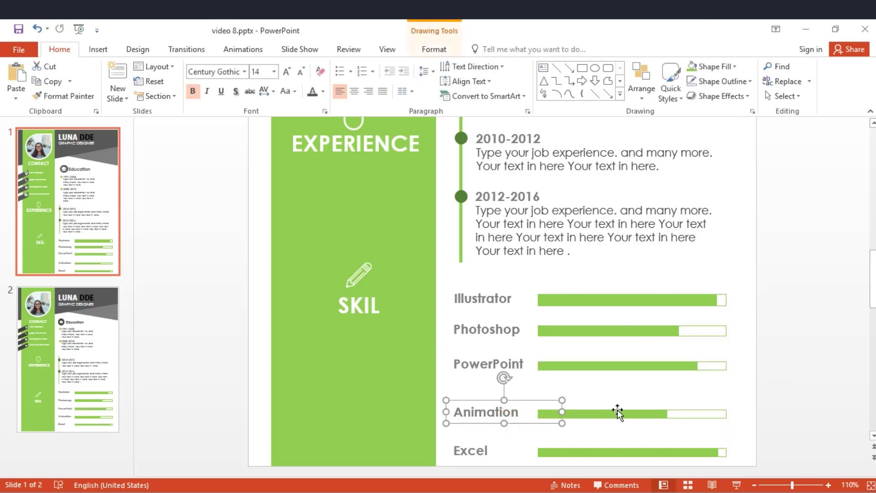
left_click(617, 413)
left_click(508, 422, "shift")
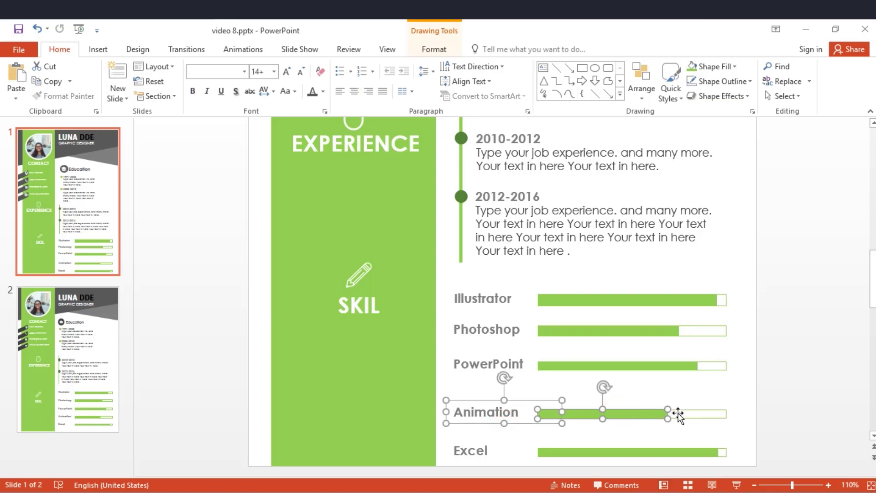
left_click(675, 412, "shift")
left_click_drag(675, 413, 676, 397)
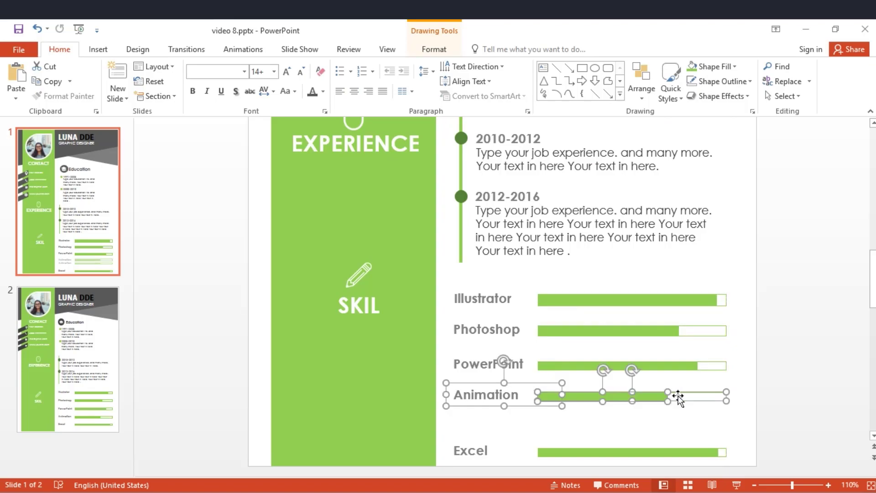
- Raise the Excel row so it sits evenly just below Animation
left_click(499, 451)
left_click(598, 457, "shift")
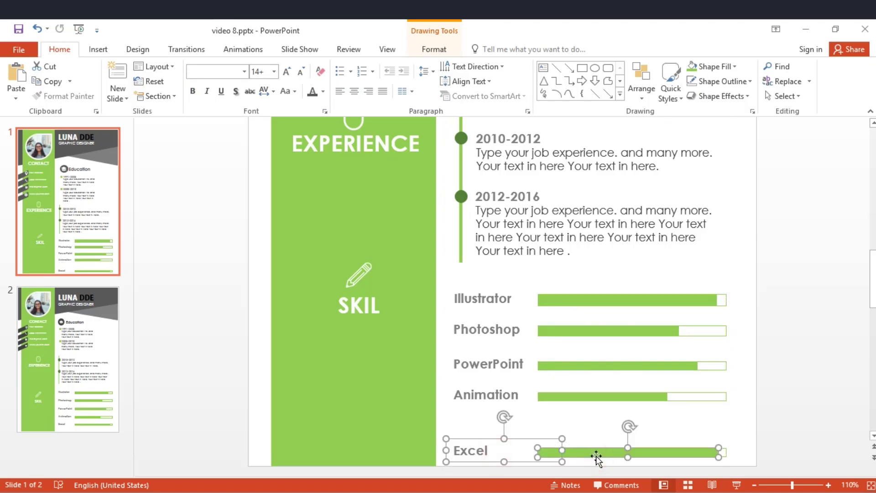
left_click(723, 452, "shift")
left_click_drag(697, 451, 699, 421)
left_click(828, 344)
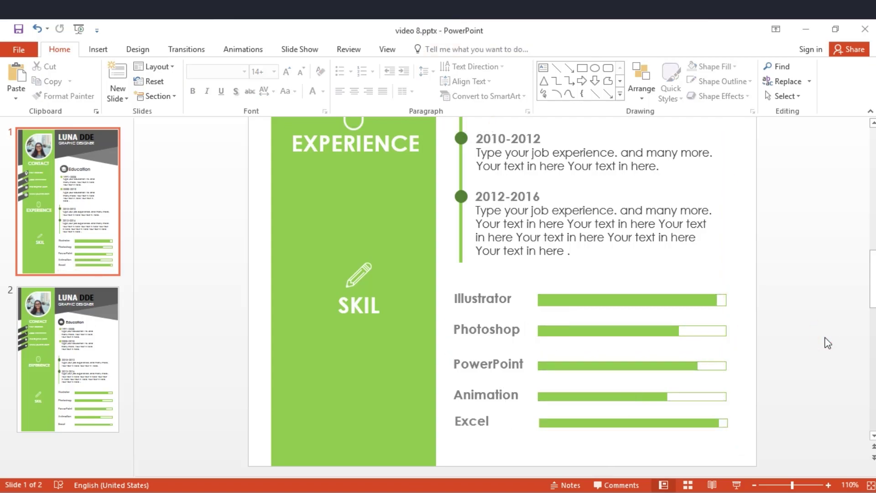
- Lower the pencil icon and SKIL heading to sit beside the skill bars
left_click(363, 270)
left_click(388, 308, "shift")
key("Down")
key("Down")
key("Down")
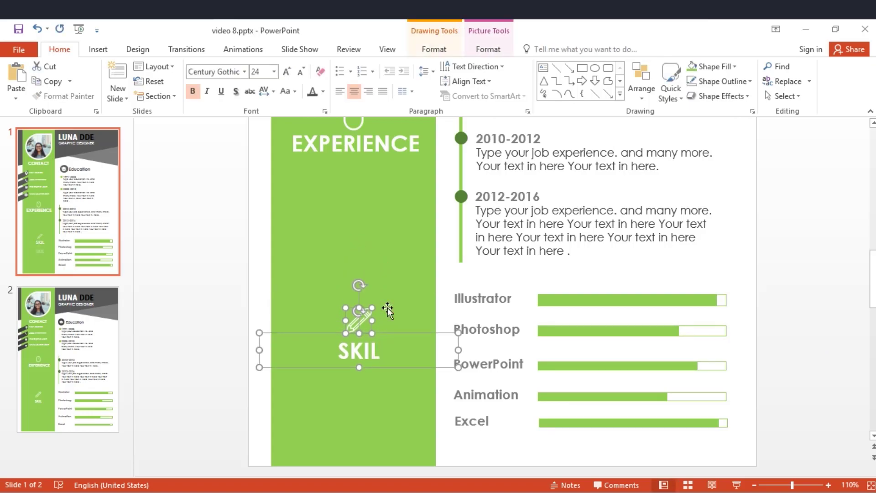
left_click_drag(388, 336, 384, 314)
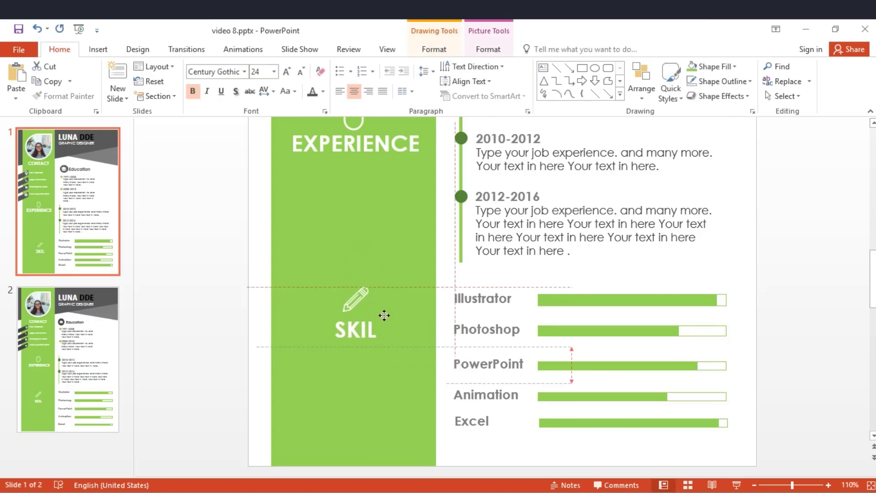
left_click(792, 291)
scroll(792, 291, "up", 10)
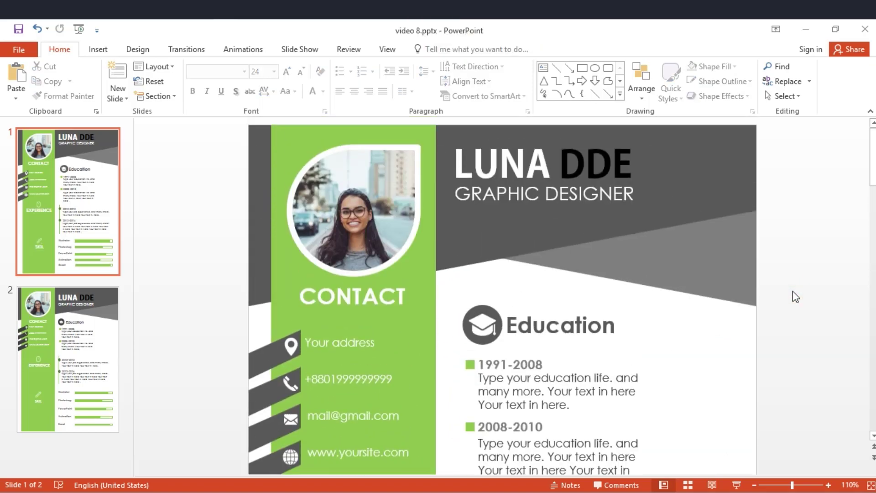
scroll(793, 291, "down", 2)
scroll(792, 291, "down", 1)
scroll(793, 291, "down", 1)
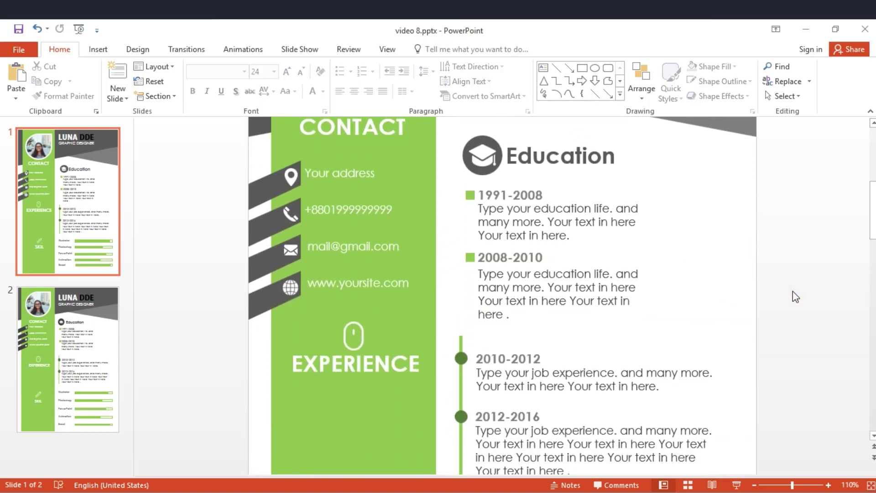
scroll(792, 292, "down", 1)
scroll(793, 291, "down", 1)
scroll(792, 292, "down", 3)
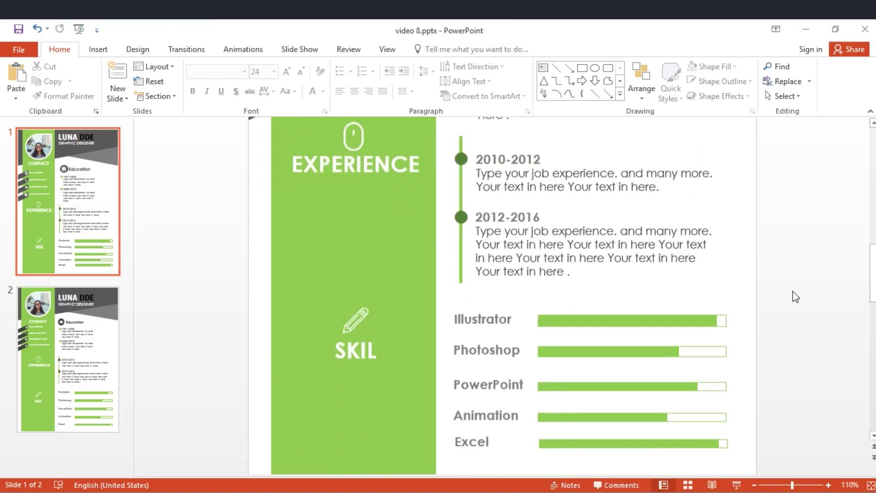
scroll(793, 291, "down", 1)
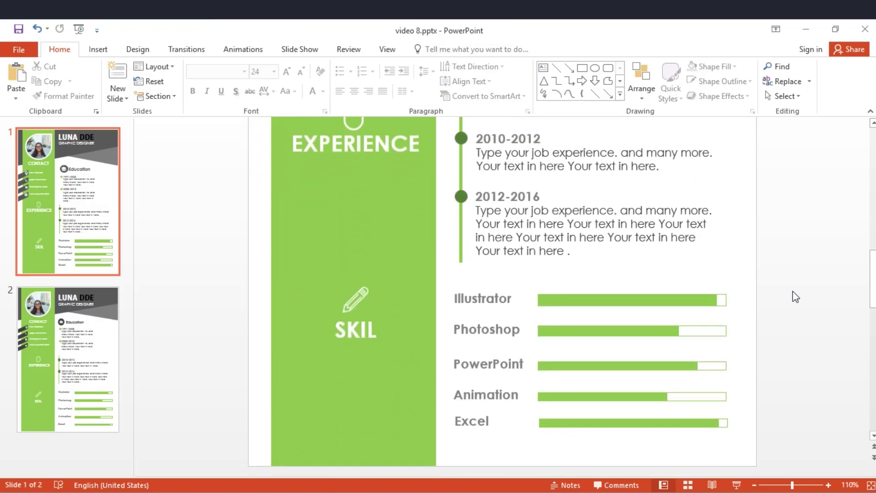
scroll(792, 291, "up", 1)
scroll(792, 291, "up", 3)
scroll(792, 291, "up", 6)
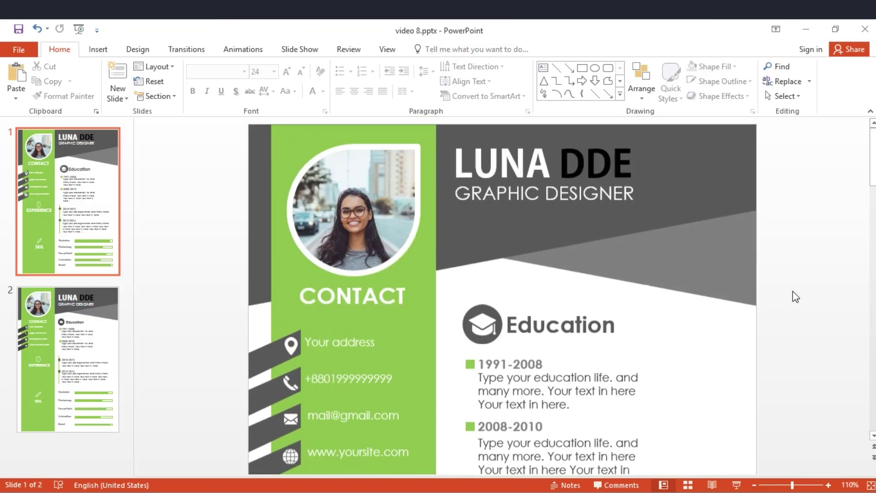